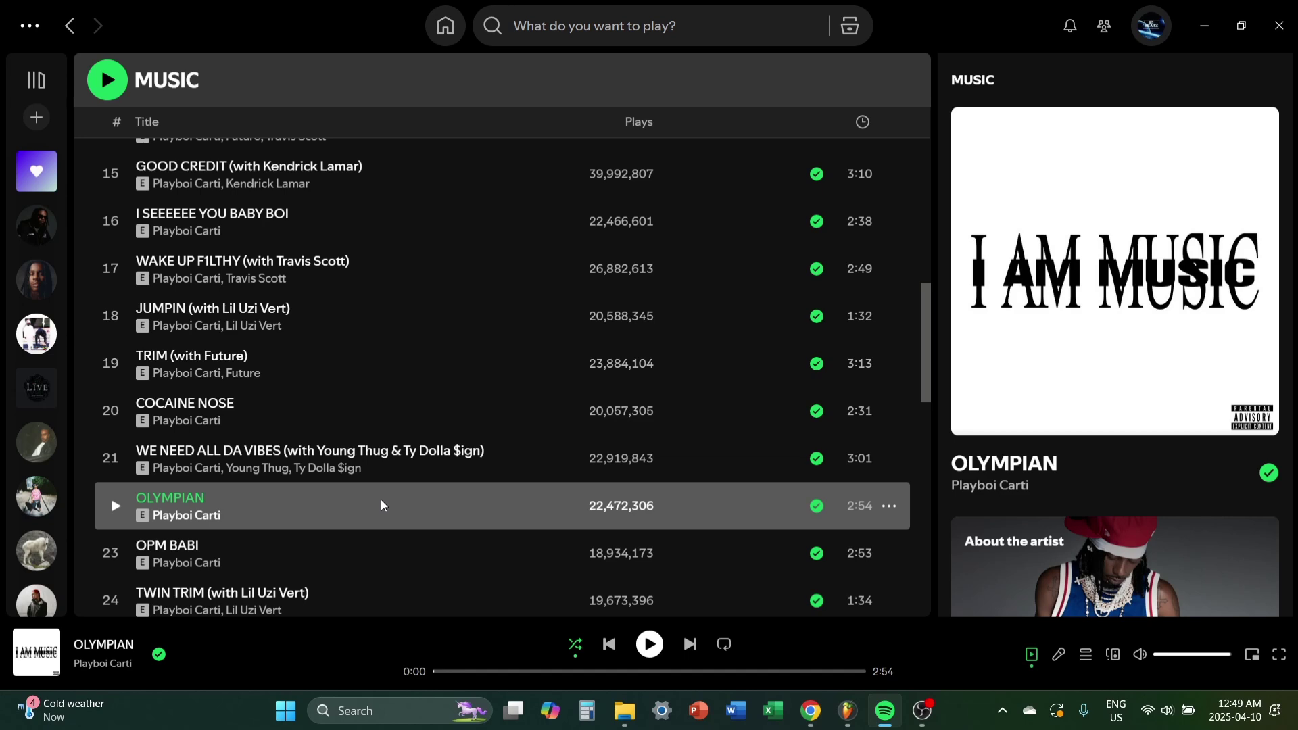
# Step: Switch to FL Studio and listen to the Chords pattern, examining its notes in the piano roll
pyautogui.hotkey('alt', 'Tab')
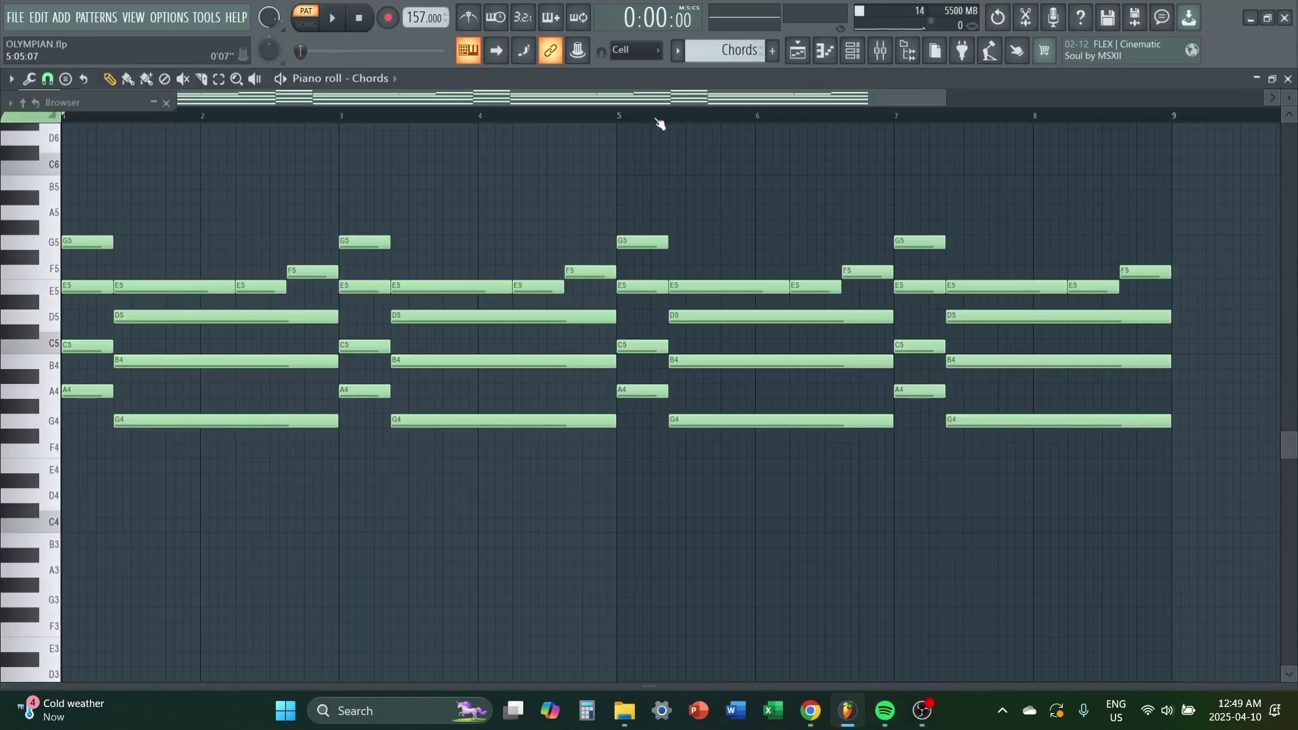
pyautogui.press('space')
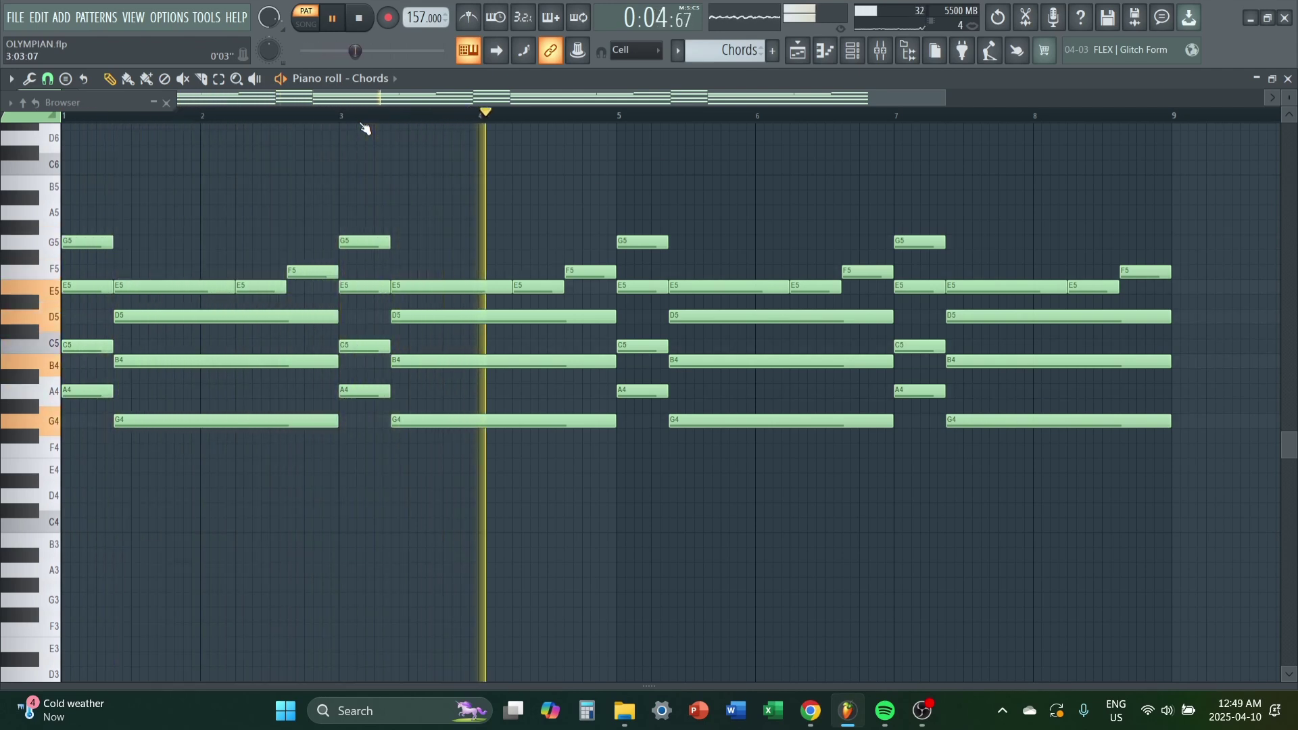
pyautogui.press('space')
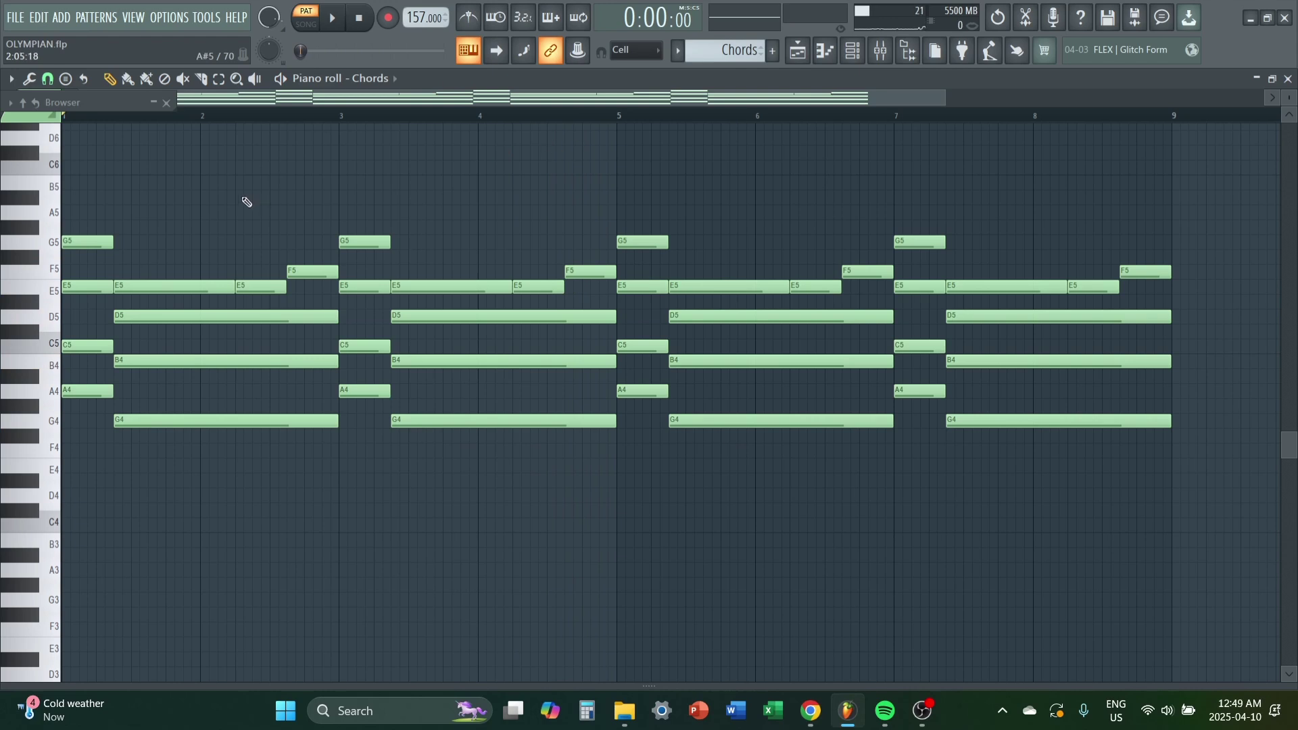
pyautogui.moveTo(150, 161); pyautogui.dragTo(549, 544)
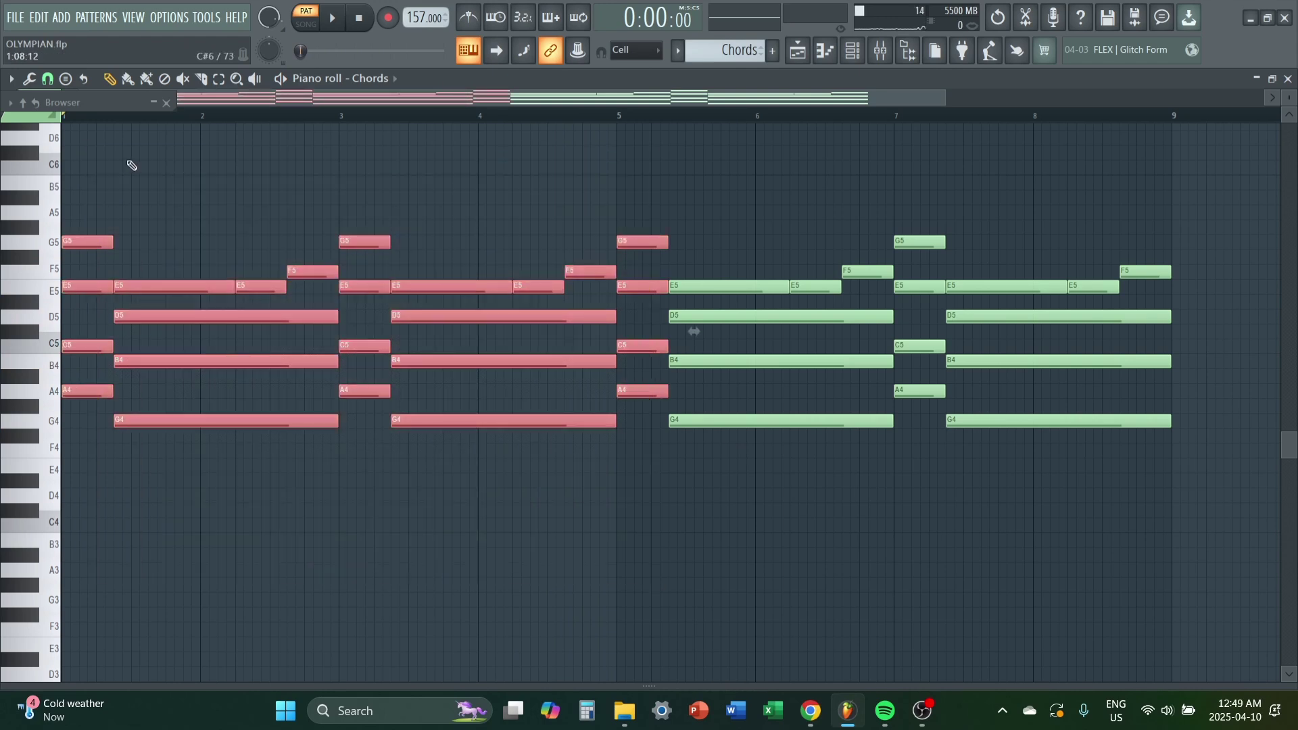
pyautogui.click(121, 170)
pyautogui.keyDown('ctrl'); pyautogui.scroll(2, 111, 221); pyautogui.keyUp('ctrl')
pyautogui.moveTo(120, 191); pyautogui.dragTo(289, 552)
pyautogui.moveTo(423, 267)
pyautogui.mouseDown()
pyautogui.moveTo(399, 284)
pyautogui.moveTo(406, 298)
pyautogui.moveTo(426, 268)
pyautogui.mouseUp()
pyautogui.keyDown('ctrl'); pyautogui.scroll(-2, 428, 269); pyautogui.keyUp('ctrl')
# Step: Open the Chords channel's Serum instrument and browse its user presets in the KRAKEN Serum Bank
pyautogui.click(853, 50)
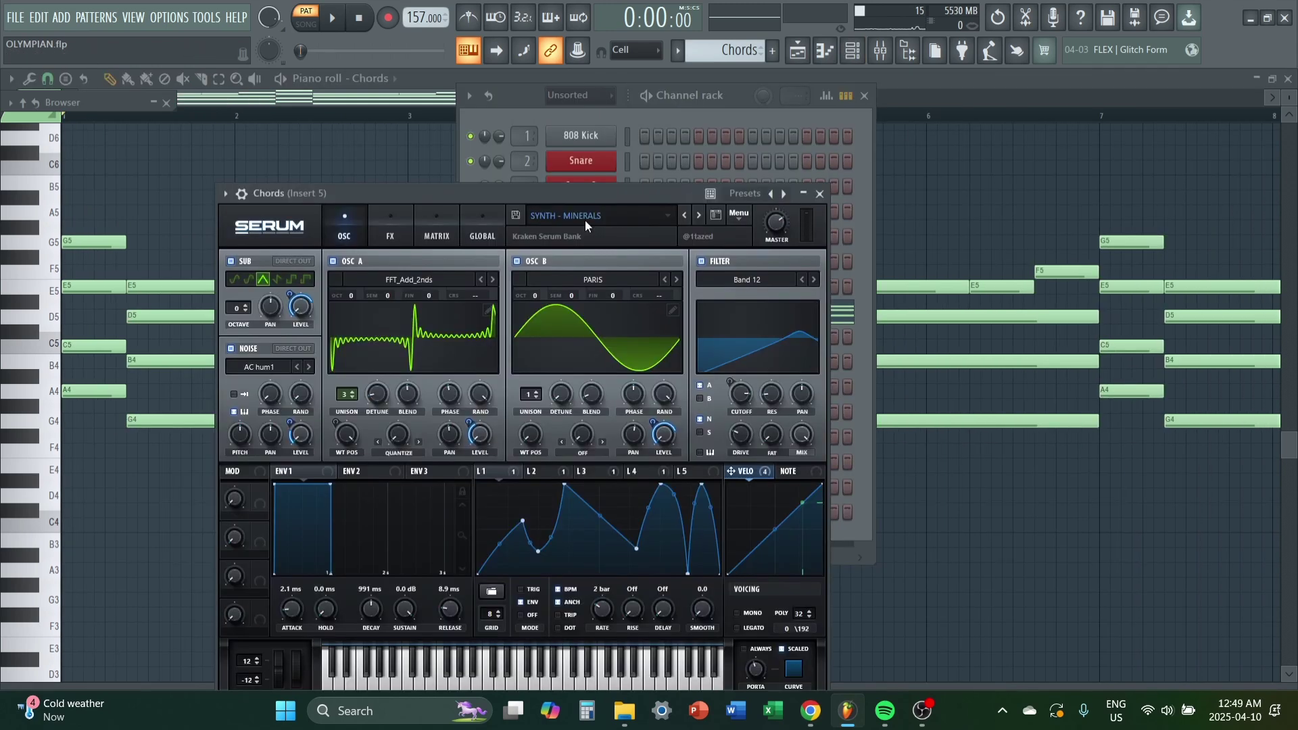
pyautogui.click(585, 217)
pyautogui.moveTo(570, 394)
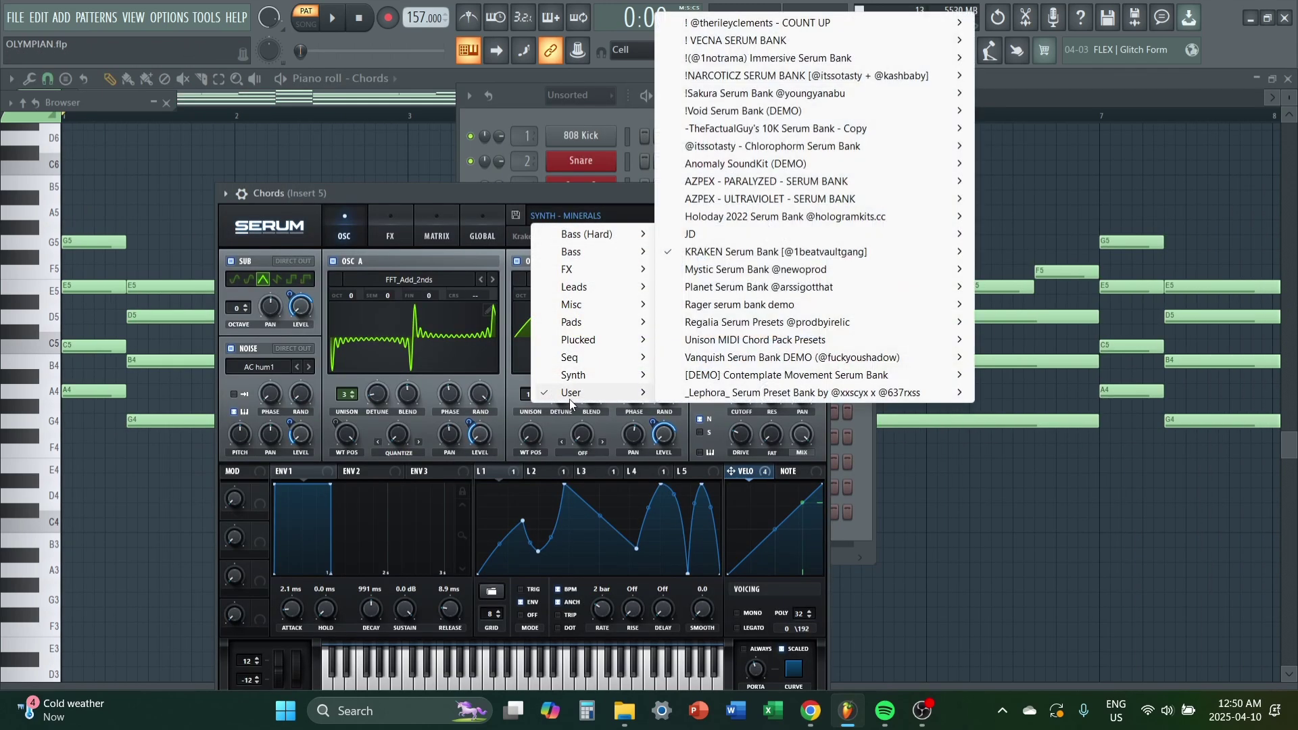
pyautogui.moveTo(741, 253)
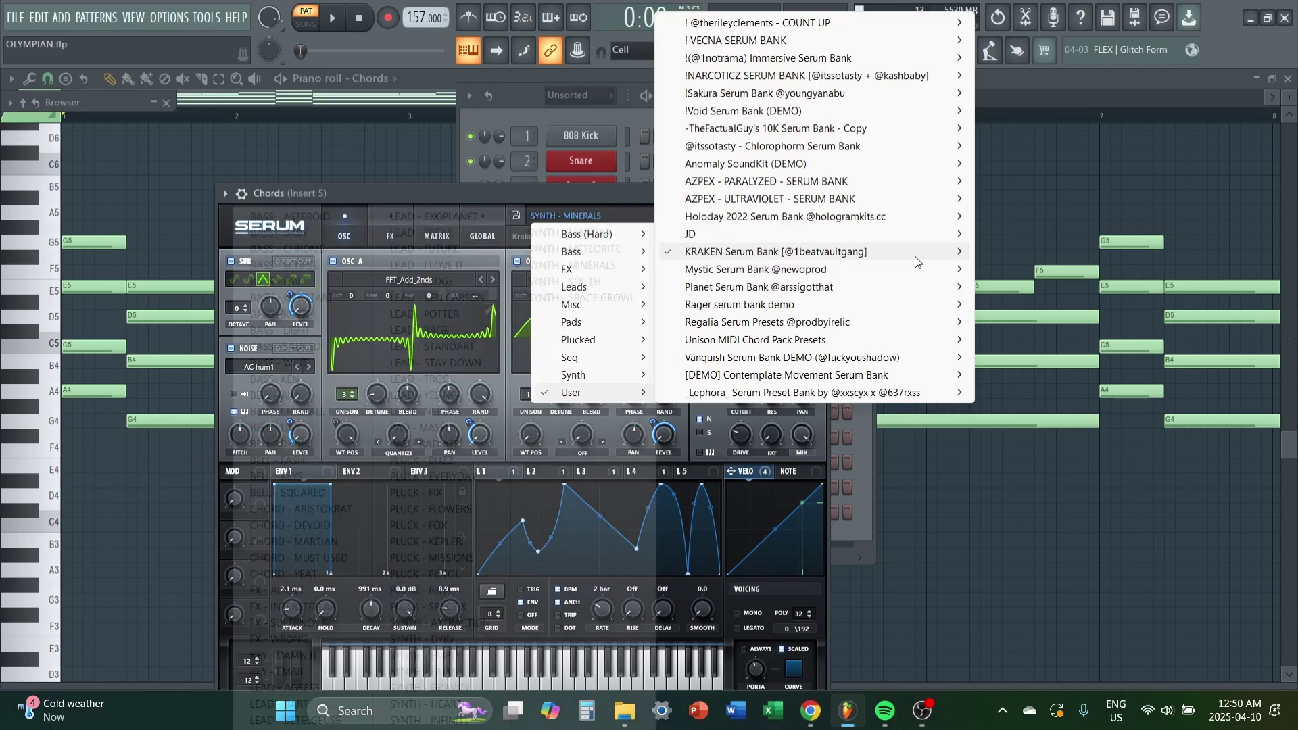
pyautogui.moveTo(914, 256)
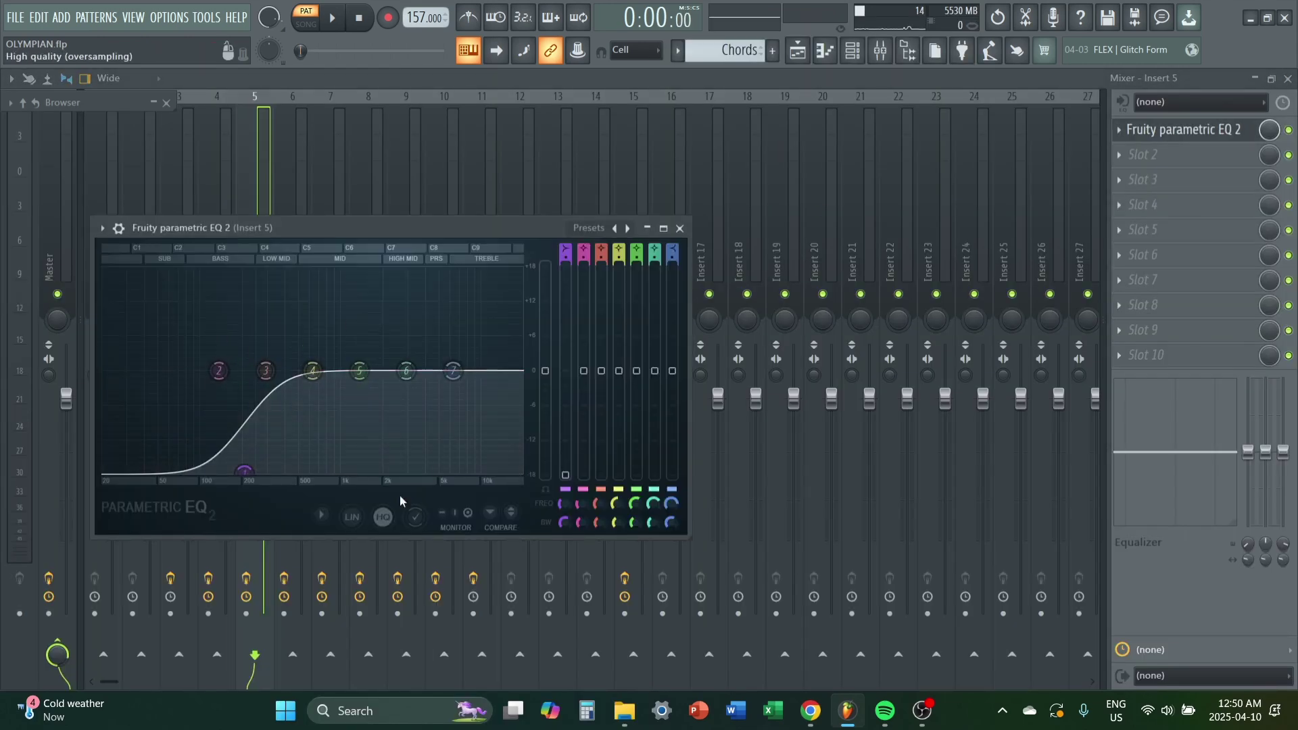
# Step: Open the Layer pattern in the piano roll, listen to it and examine its notes
pyautogui.click(797, 50)
pyautogui.doubleClick(433, 208)
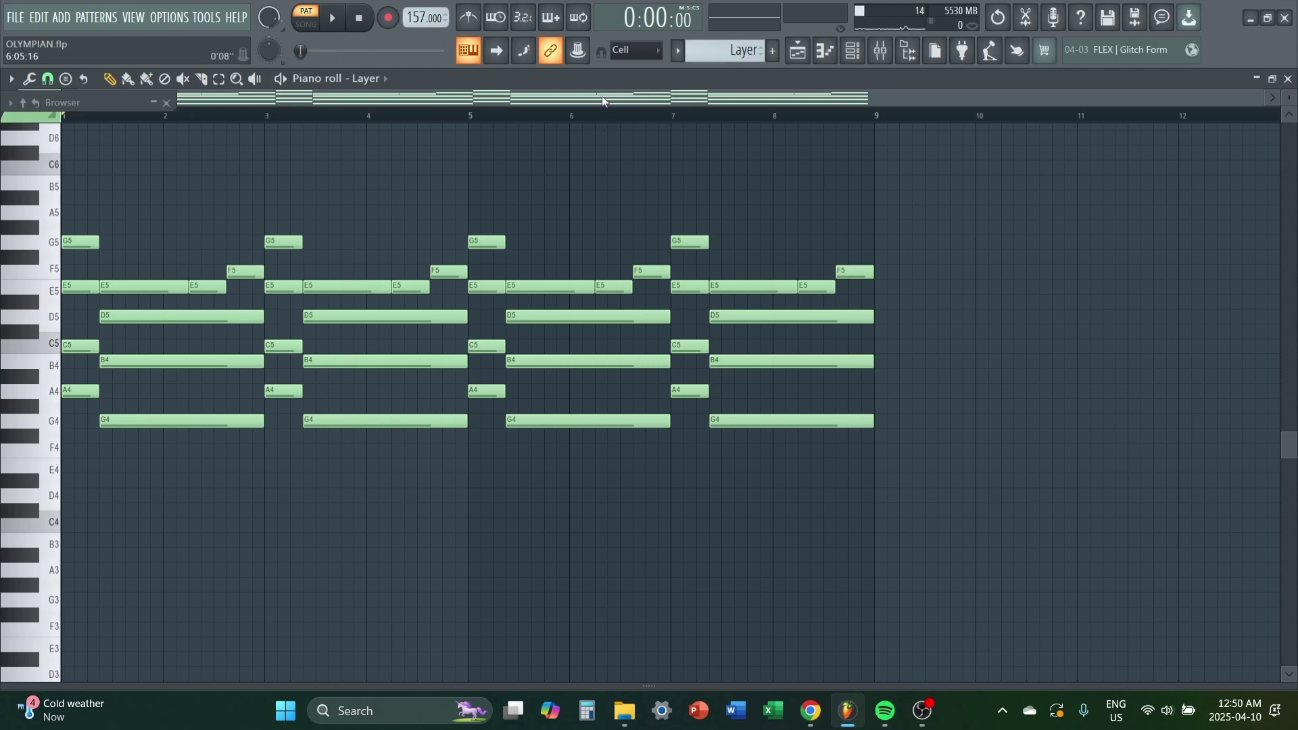
pyautogui.press('space')
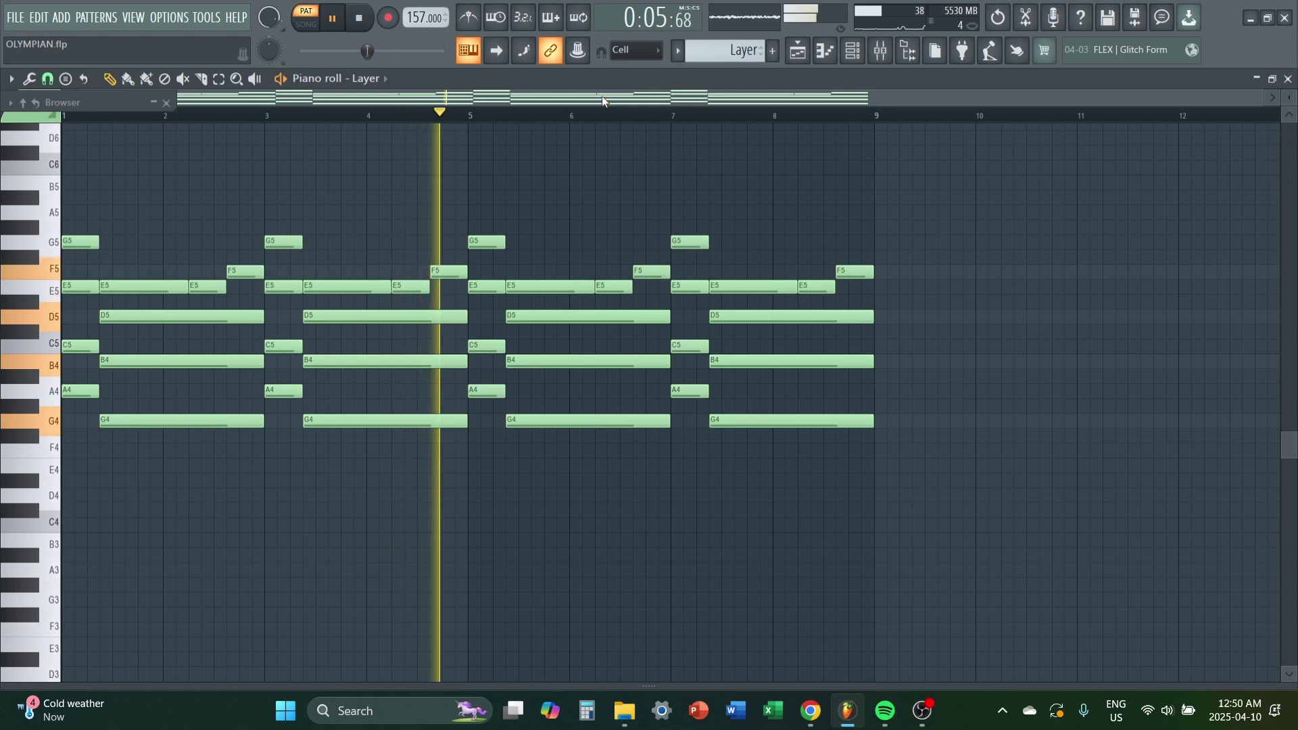
pyautogui.press('space')
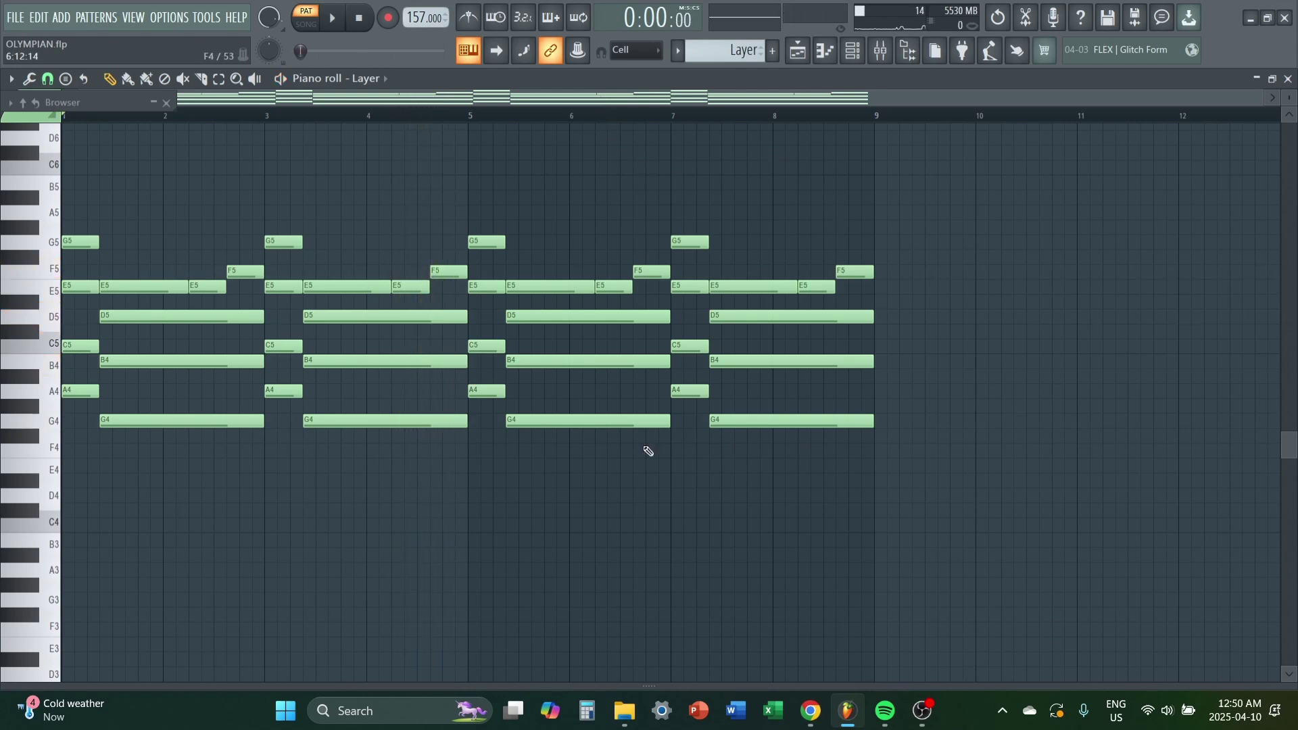
pyautogui.moveTo(934, 517); pyautogui.dragTo(94, 119)
pyautogui.moveTo(215, 196); pyautogui.dragTo(713, 602)
pyautogui.moveTo(957, 655); pyautogui.dragTo(227, 201)
pyautogui.hotkey('ctrl', 'd')
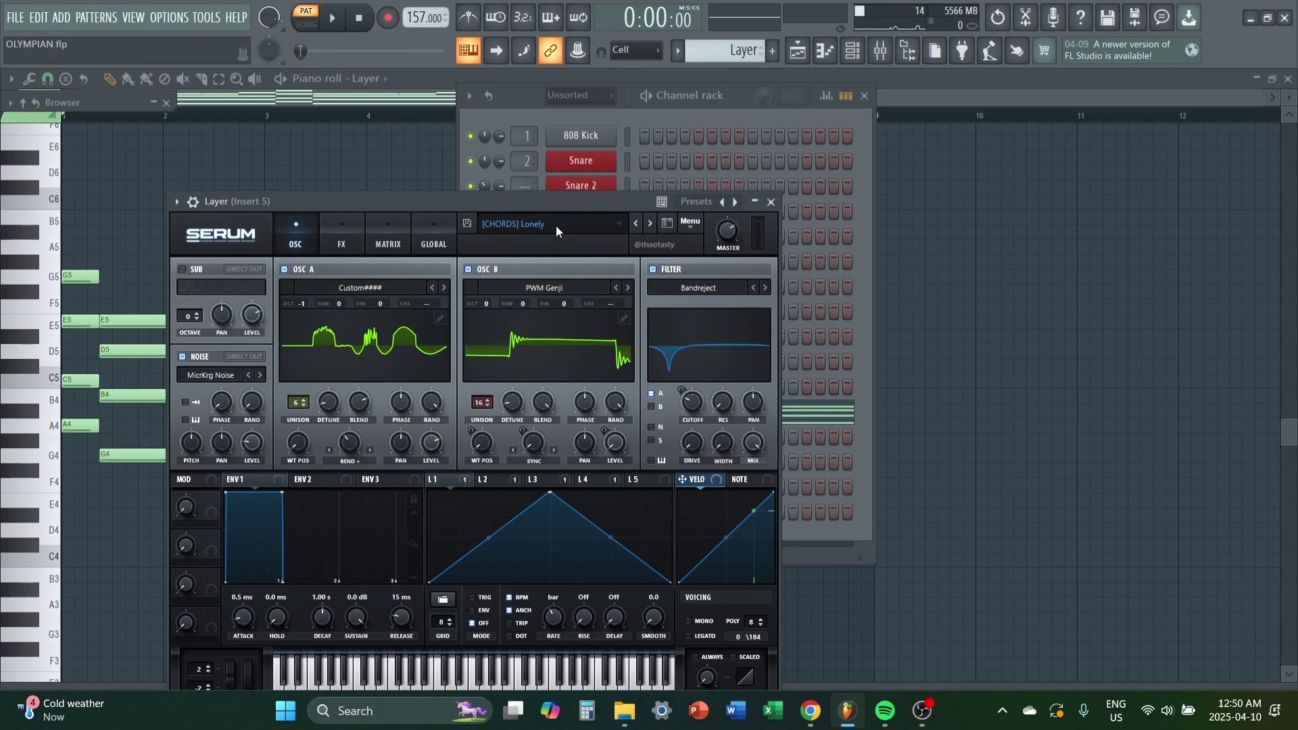
# Step: Browse the Layer channel's user presets in Serum down to the Chlorophorm Serum Bank
pyautogui.click(555, 225)
pyautogui.moveTo(560, 400)
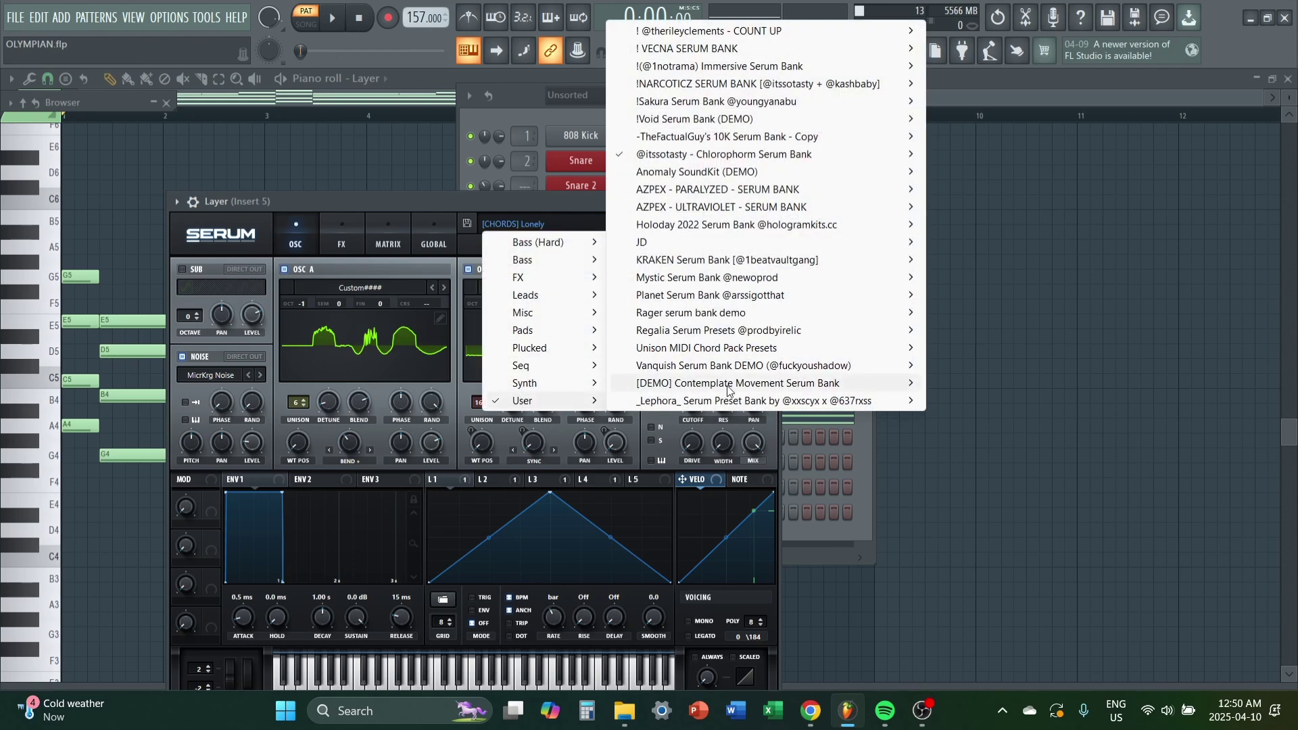
pyautogui.moveTo(699, 157)
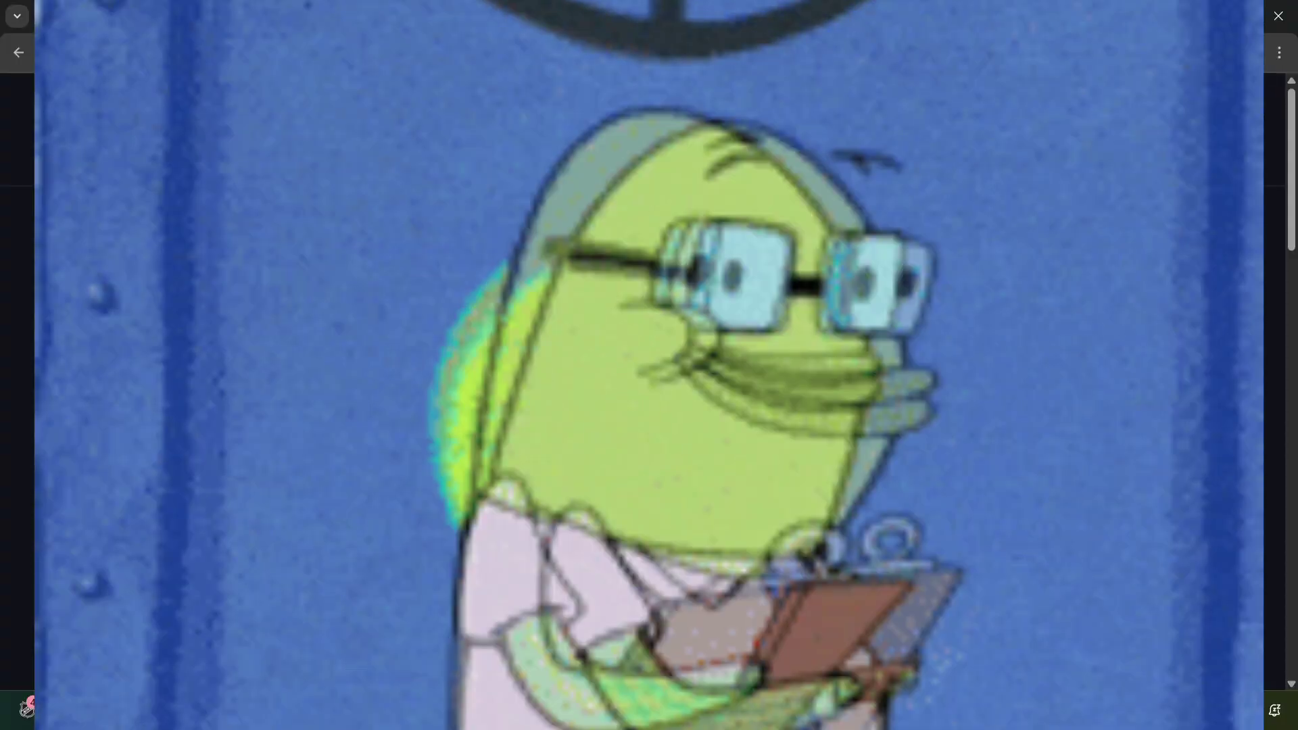
# Step: Examine the Google search results for chloroform, down to the chemical compound's summary
pyautogui.scroll(-1, 838, 383)
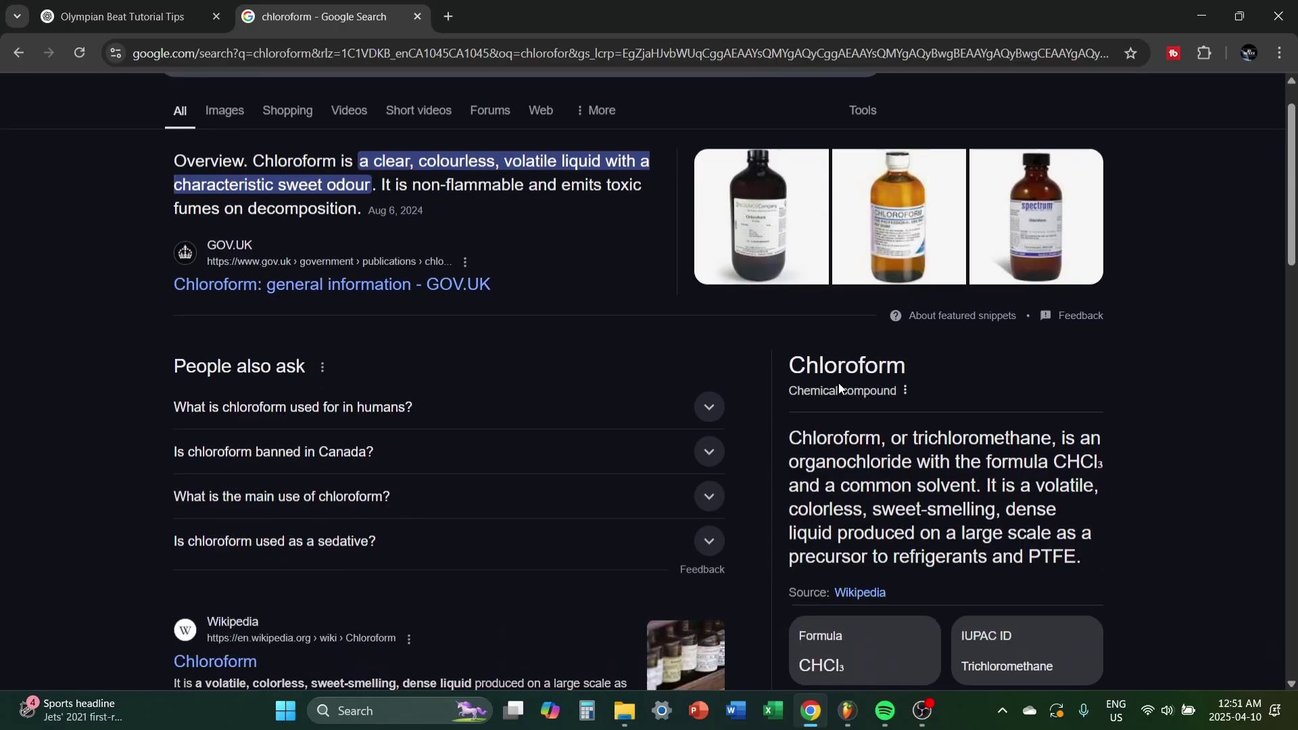
pyautogui.scroll(-1, 838, 383)
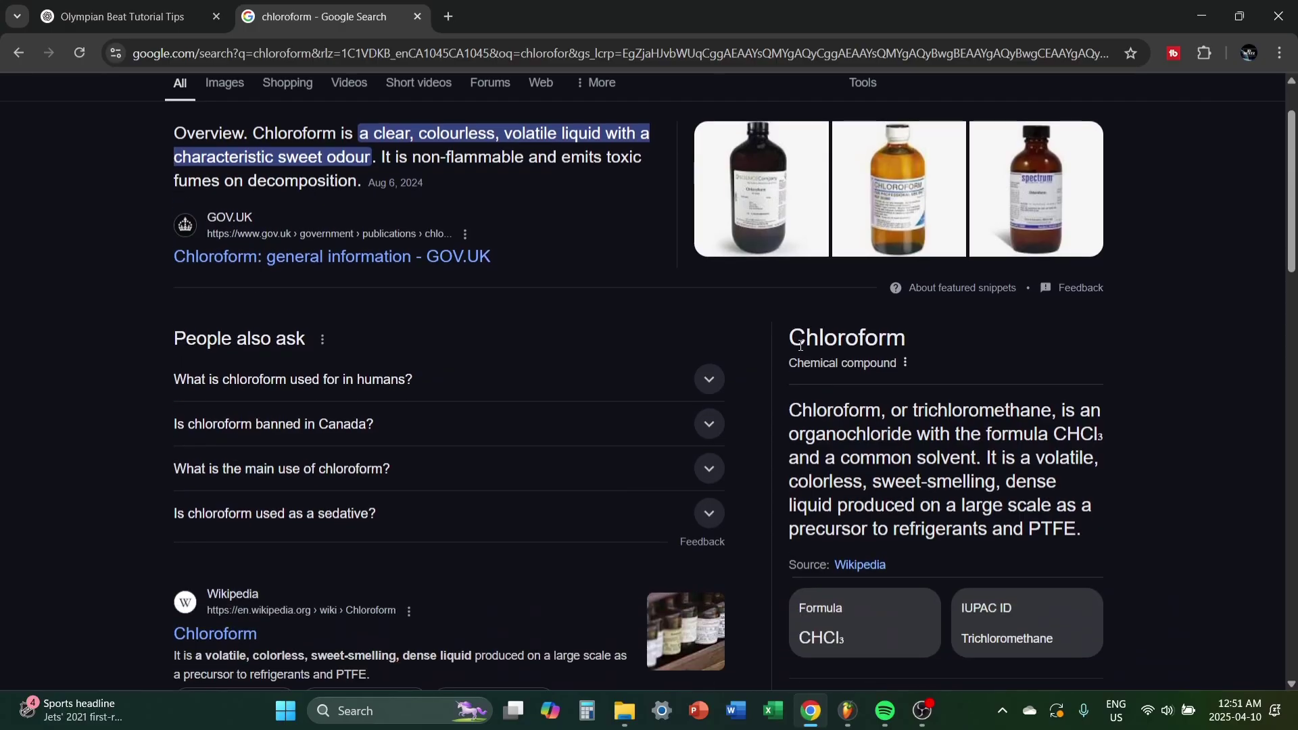
pyautogui.moveTo(791, 338); pyautogui.dragTo(909, 338)
pyautogui.click(911, 338)
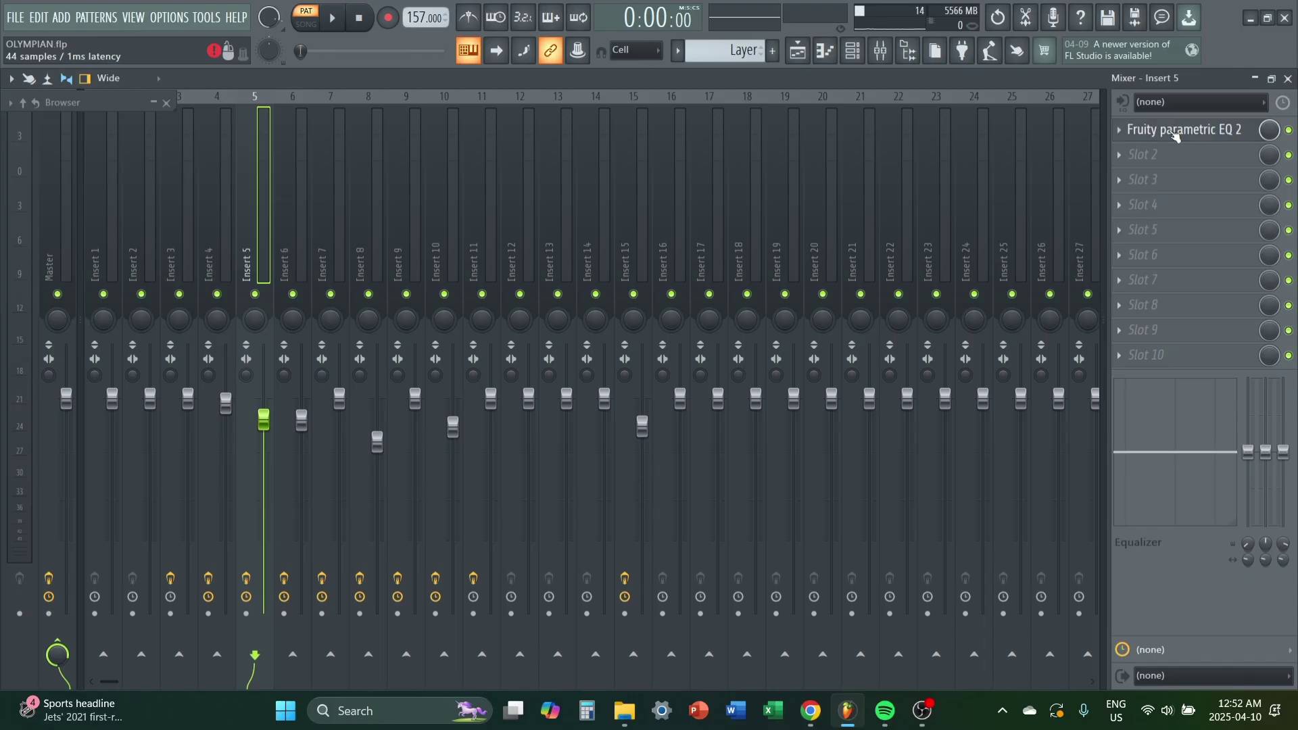
# Step: Inspect the Fruity parametric EQ 2 curve on mixer track Insert 5
pyautogui.click(1173, 133)
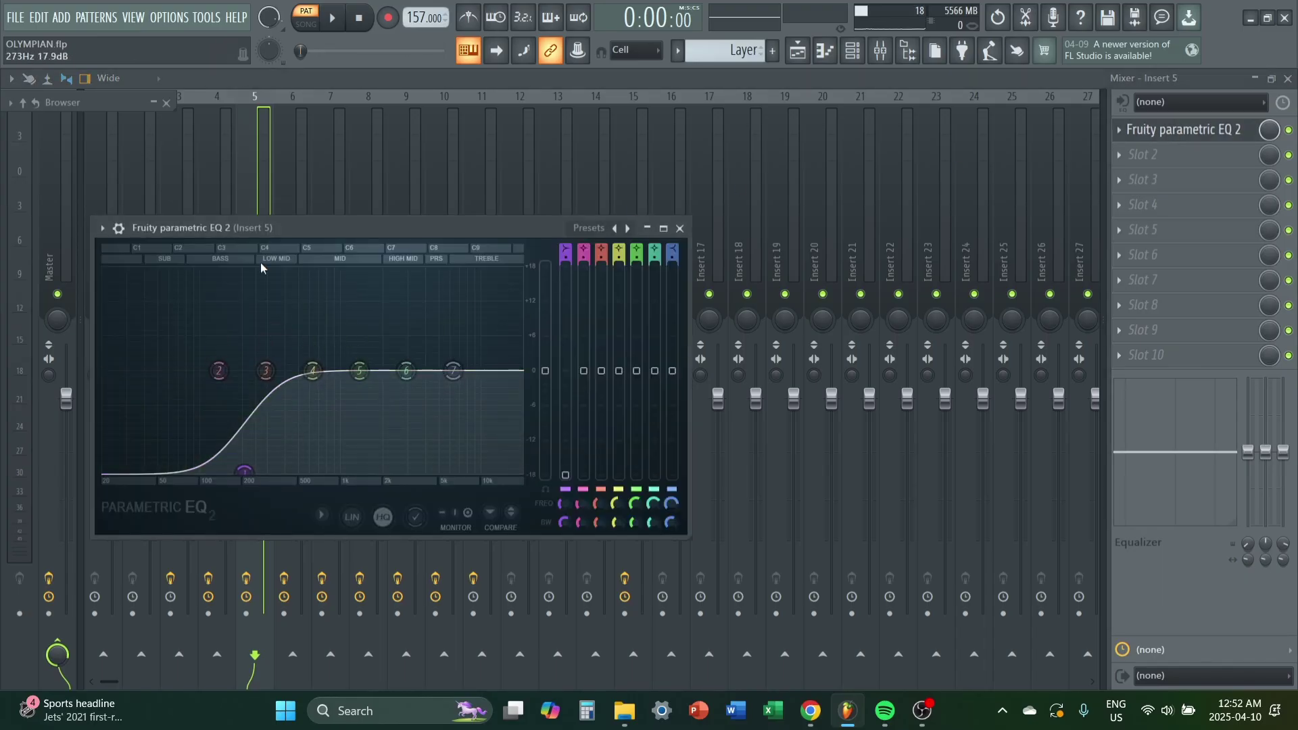
pyautogui.press('Escape')
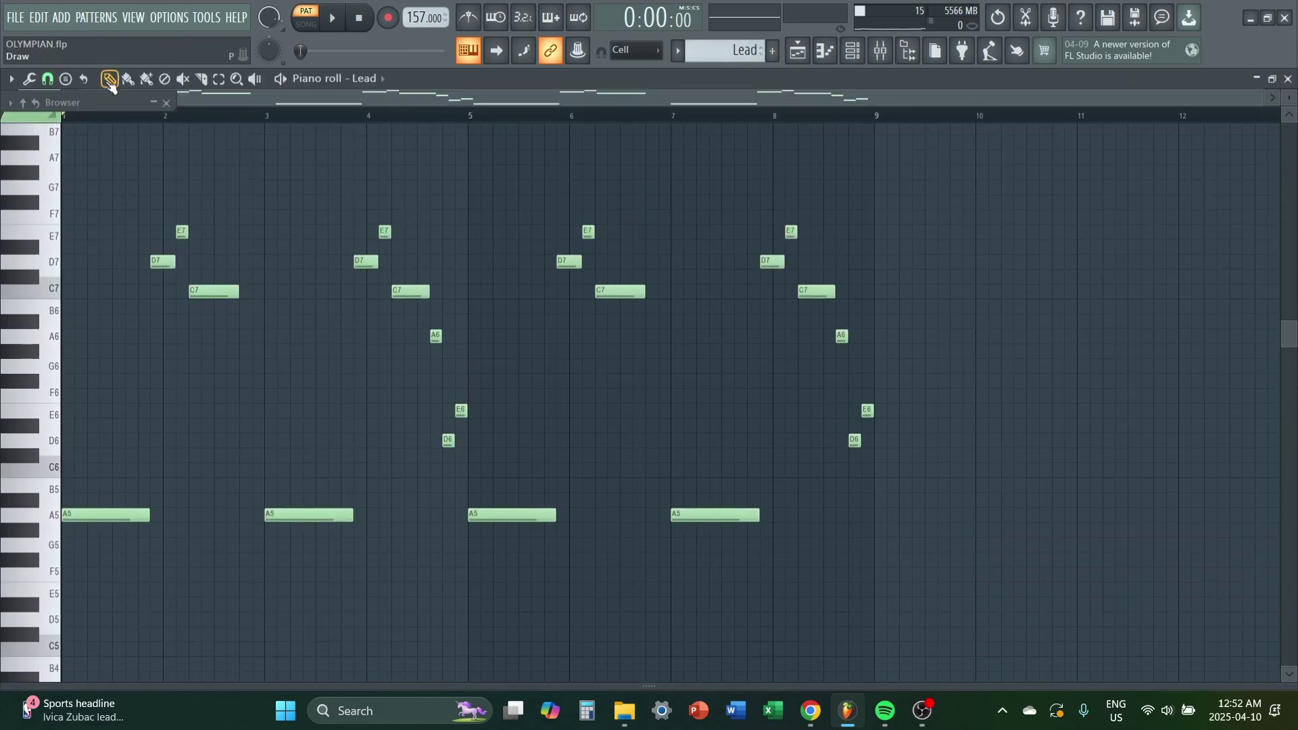
# Step: Examine the Lead pattern's notes in the piano roll and play the pattern back
pyautogui.moveTo(107, 199); pyautogui.dragTo(719, 594)
pyautogui.click(910, 620)
pyautogui.scroll(2, 375, 158)
pyautogui.scroll(-2, 298, 177)
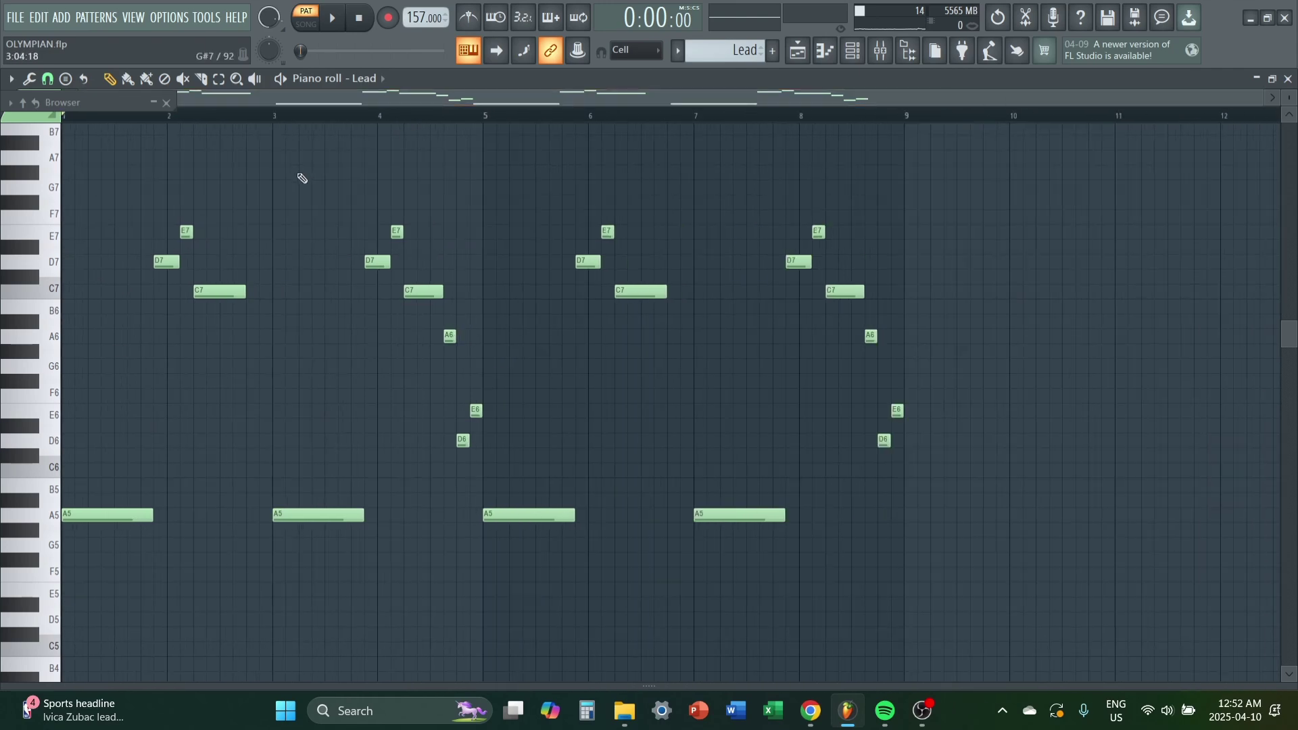
pyautogui.press('space')
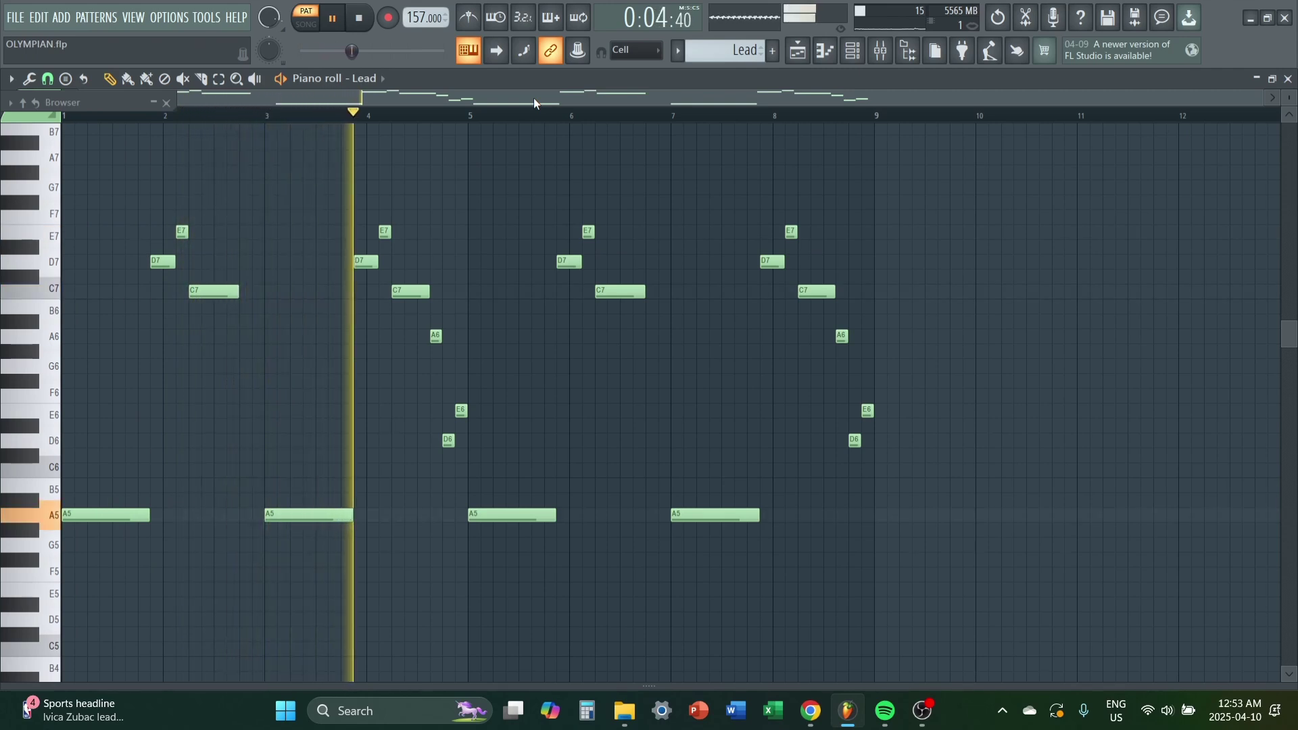
pyautogui.press('space')
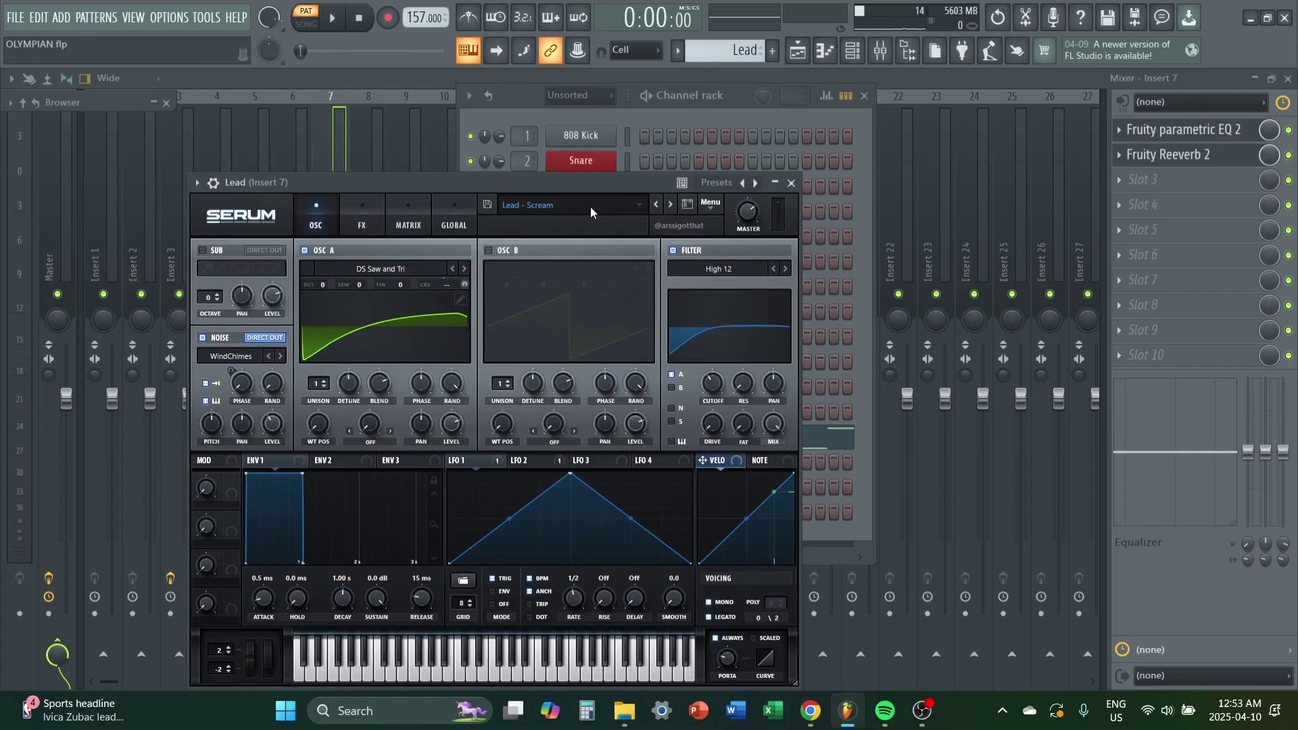
# Step: Browse the Lead channel's user presets in Serum down to the Planet Serum Bank
pyautogui.click(590, 205)
pyautogui.moveTo(635, 386)
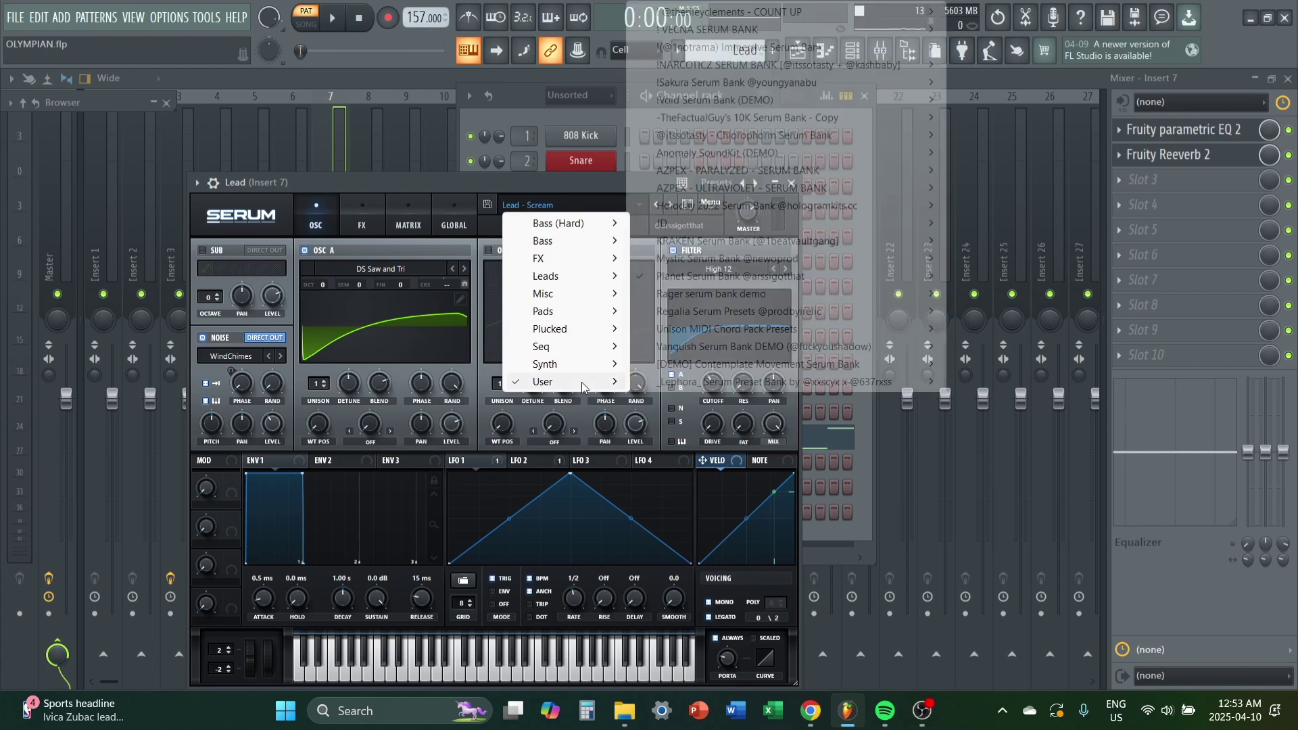
pyautogui.moveTo(748, 284)
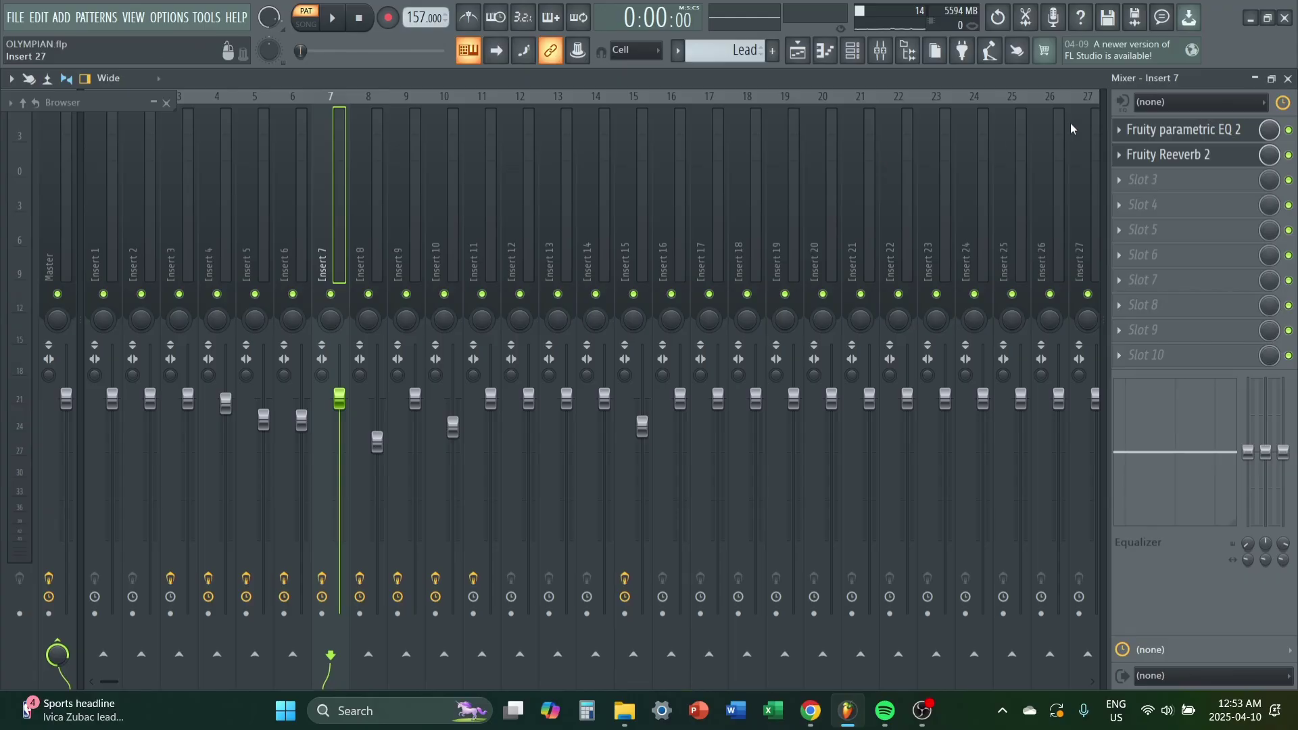
# Step: Inspect the Fruity parametric EQ 2 and Fruity Reeverb 2 settings on mixer track Insert 7
pyautogui.click(1162, 130)
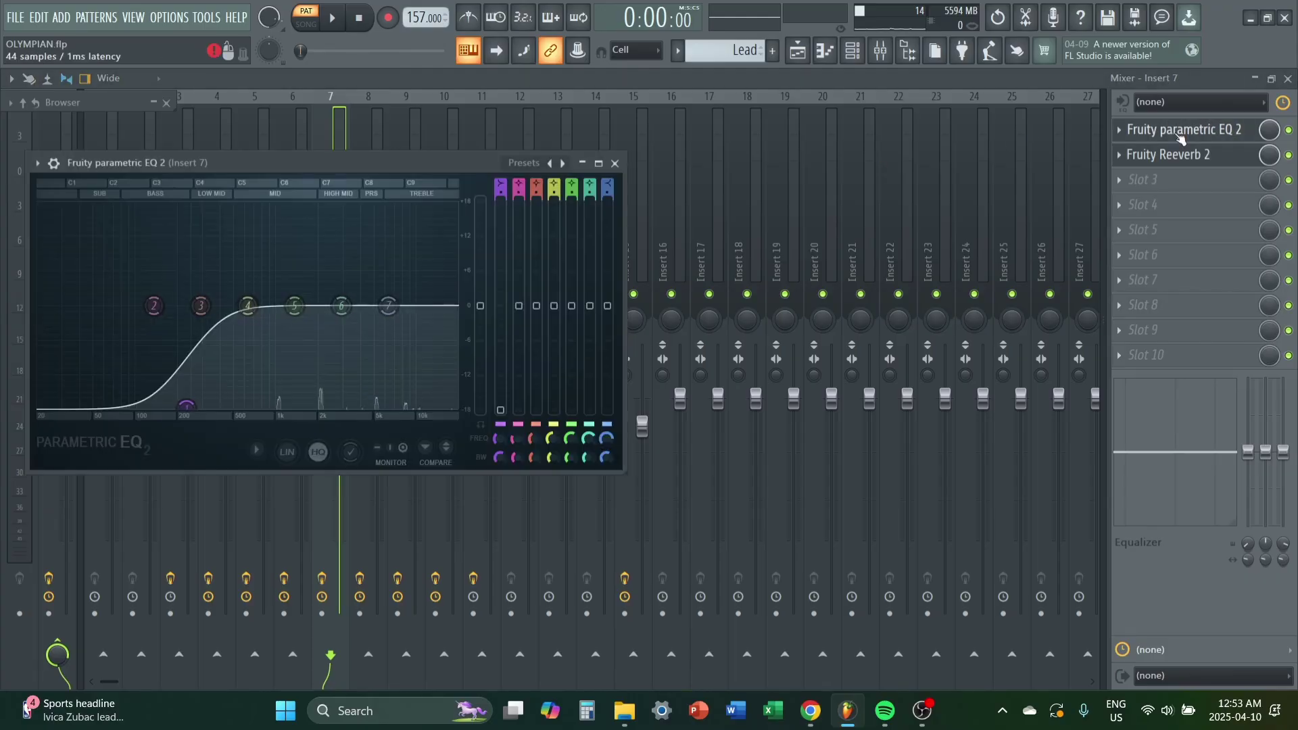
pyautogui.click(1162, 156)
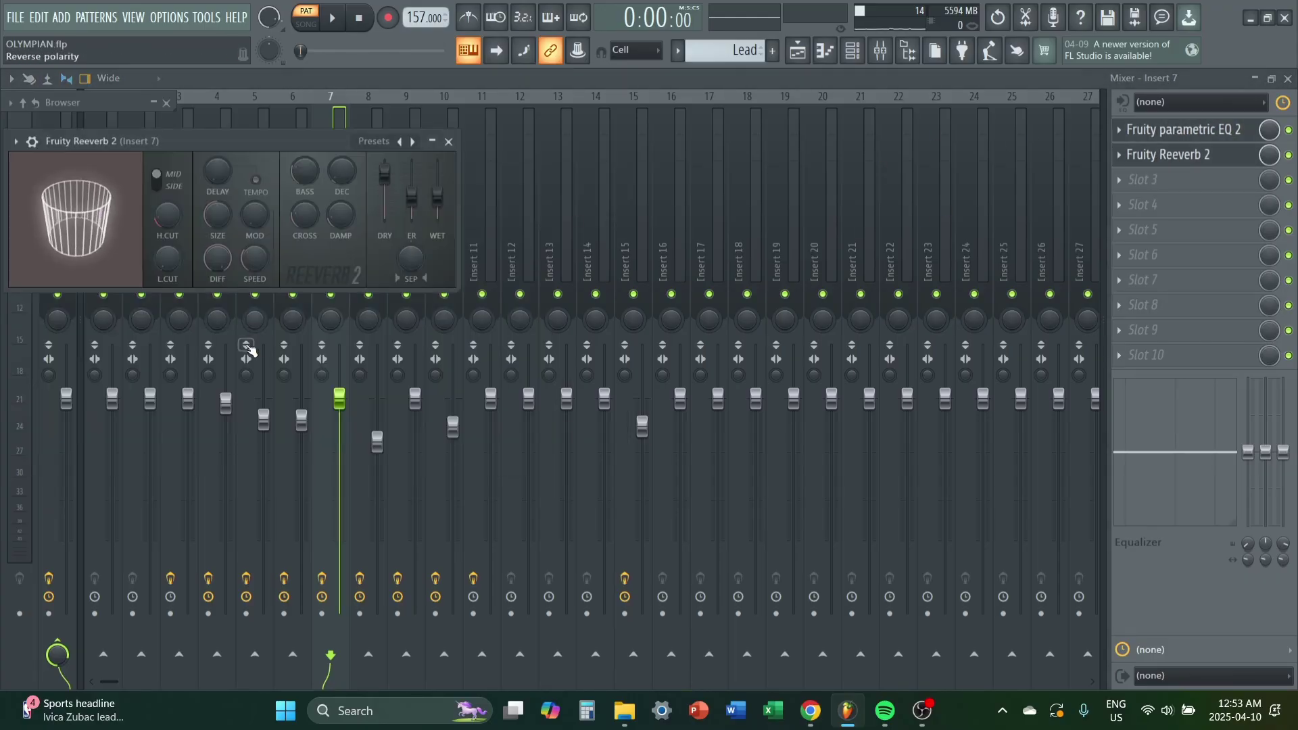
pyautogui.click(301, 119)
pyautogui.moveTo(256, 149); pyautogui.dragTo(320, 164)
pyautogui.click(354, 159)
pyautogui.click(277, 173)
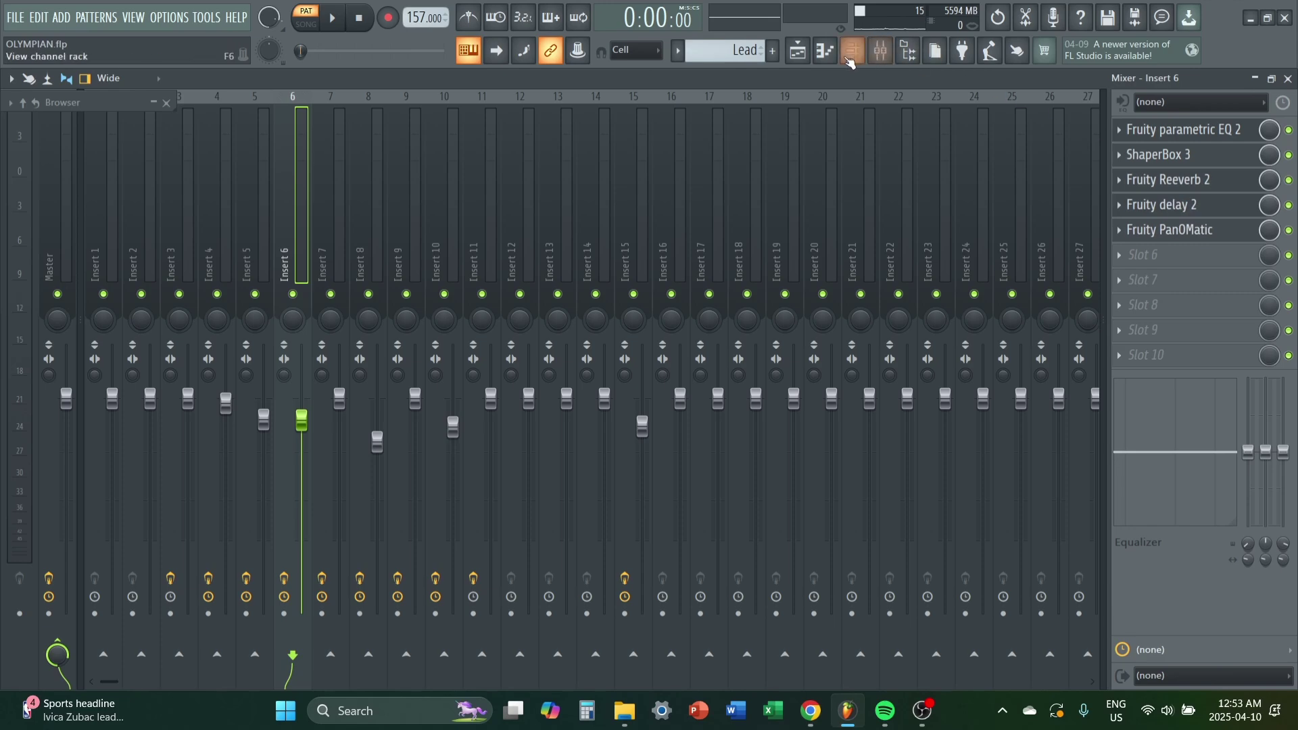
# Step: Open the Lead 2 pattern in the piano roll and play it back
pyautogui.click(797, 51)
pyautogui.click(797, 51)
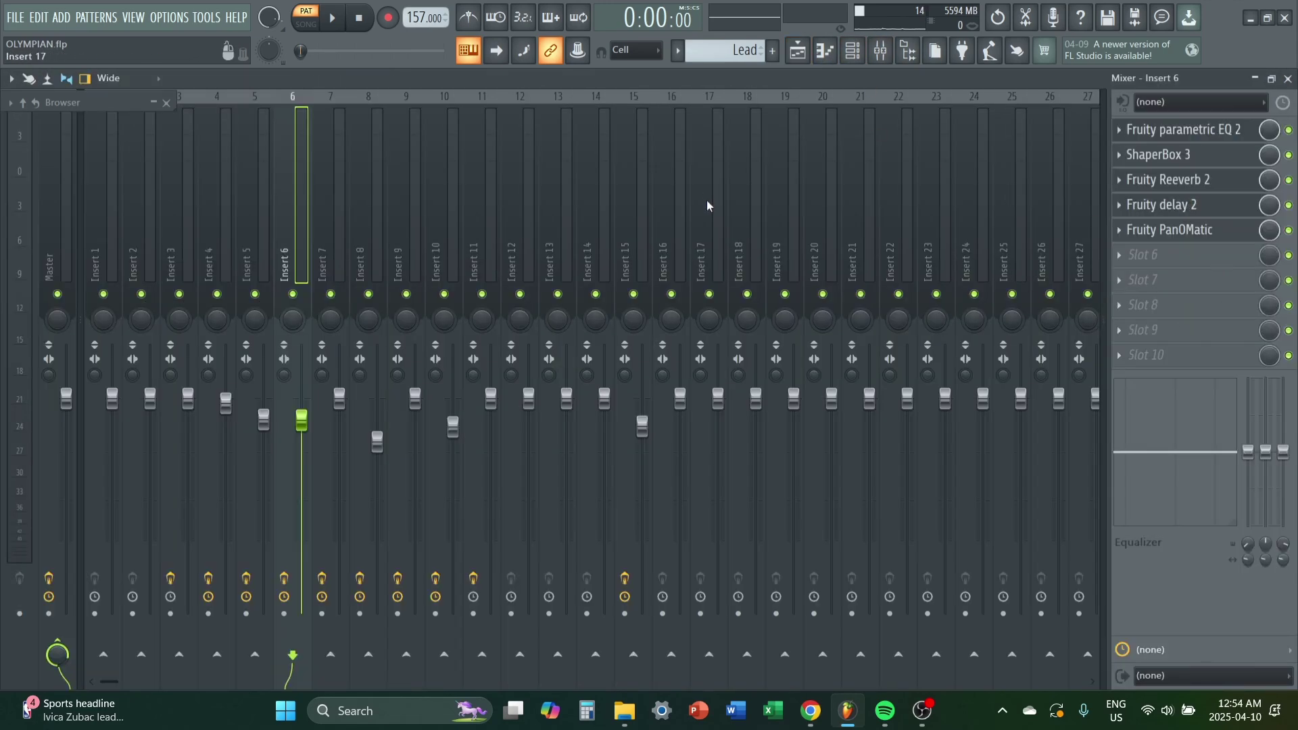
pyautogui.click(813, 60)
pyautogui.press('space')
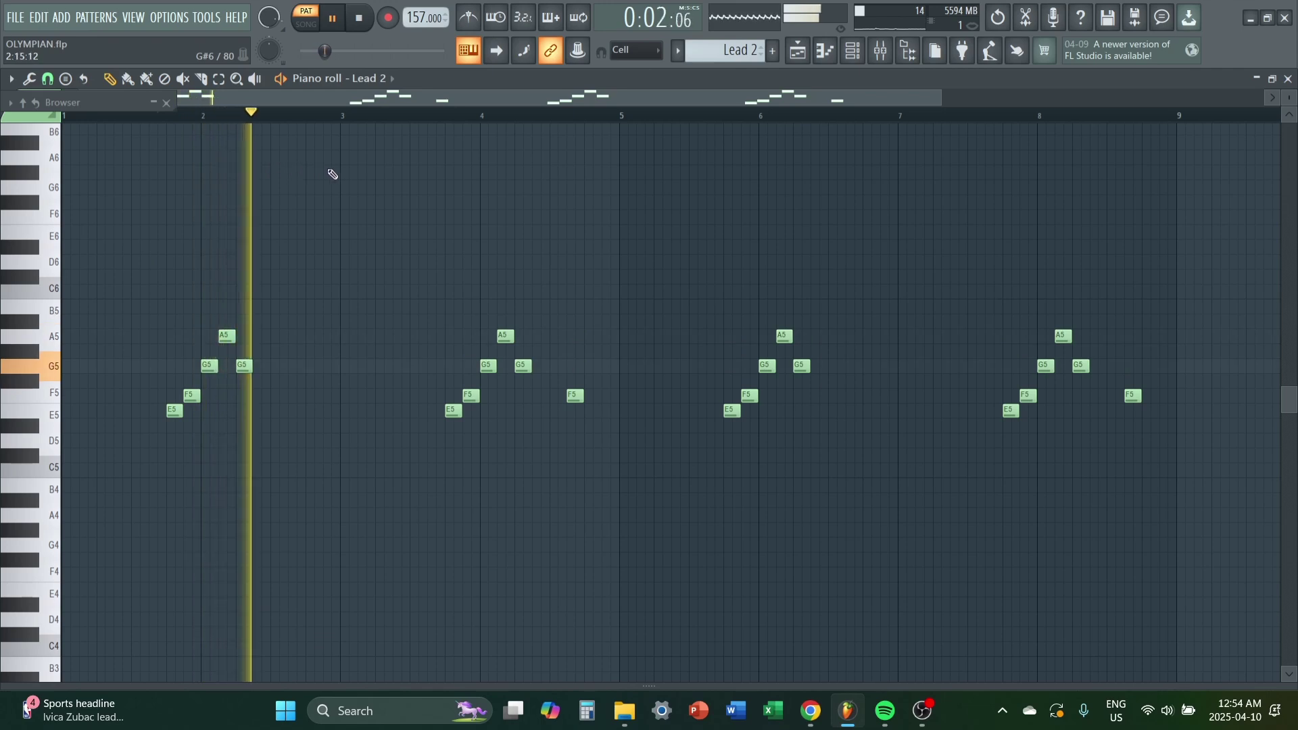
pyautogui.click(449, 116)
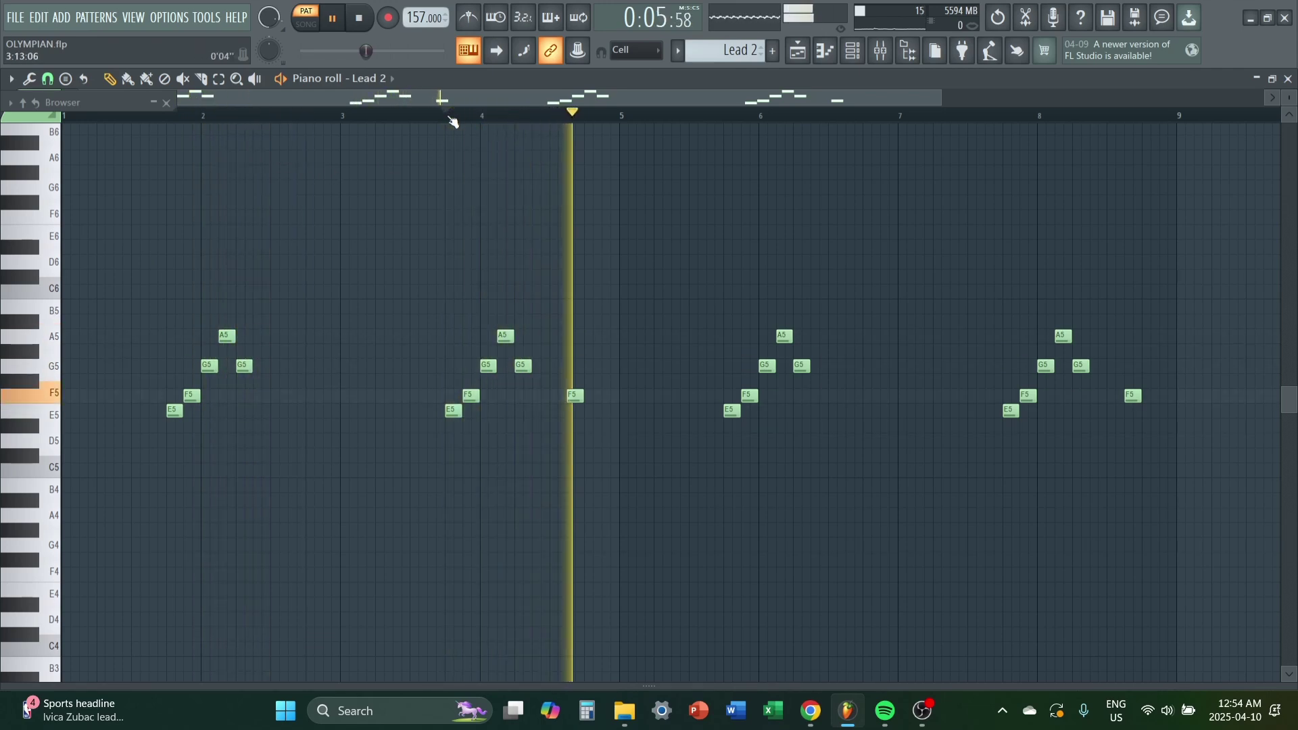
pyautogui.press('space')
# Step: Open the Lead 2 channel's Serum instrument, browse its KRAKEN Serum Bank presets, and show its mixer track
pyautogui.click(797, 52)
pyautogui.click(853, 52)
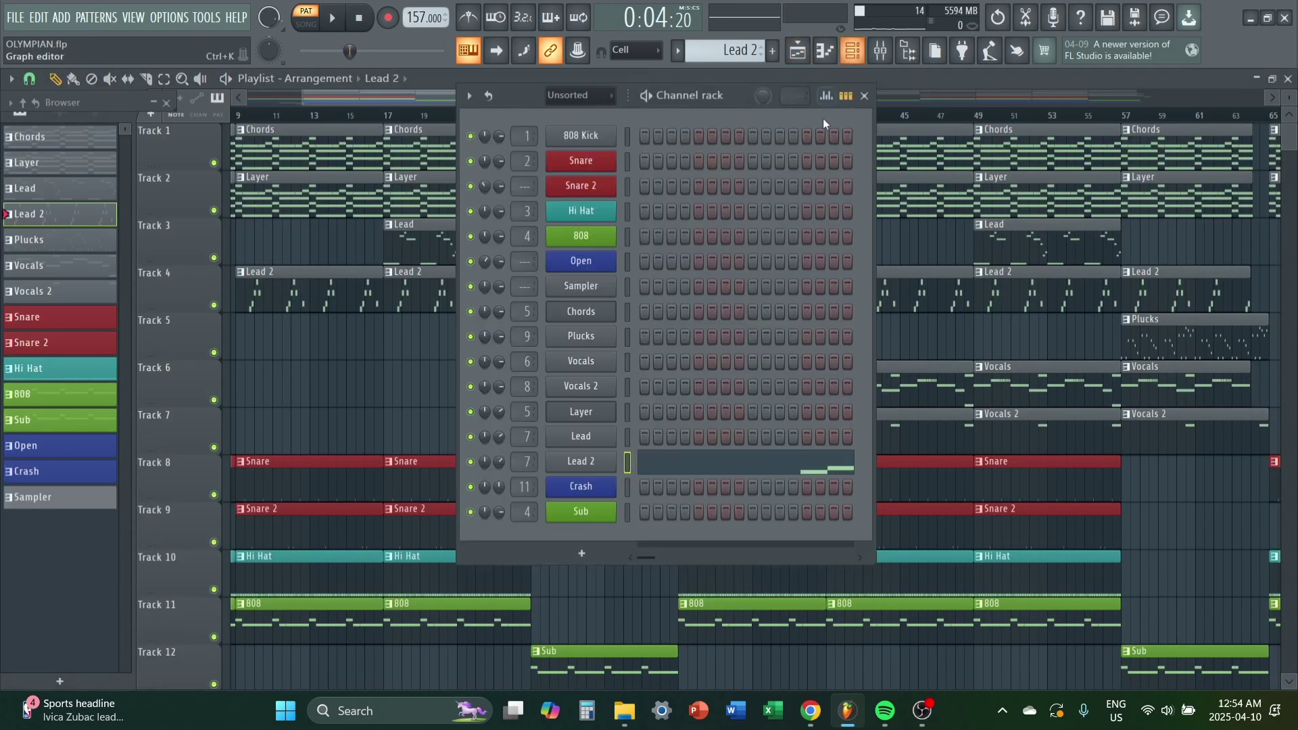
pyautogui.click(608, 461)
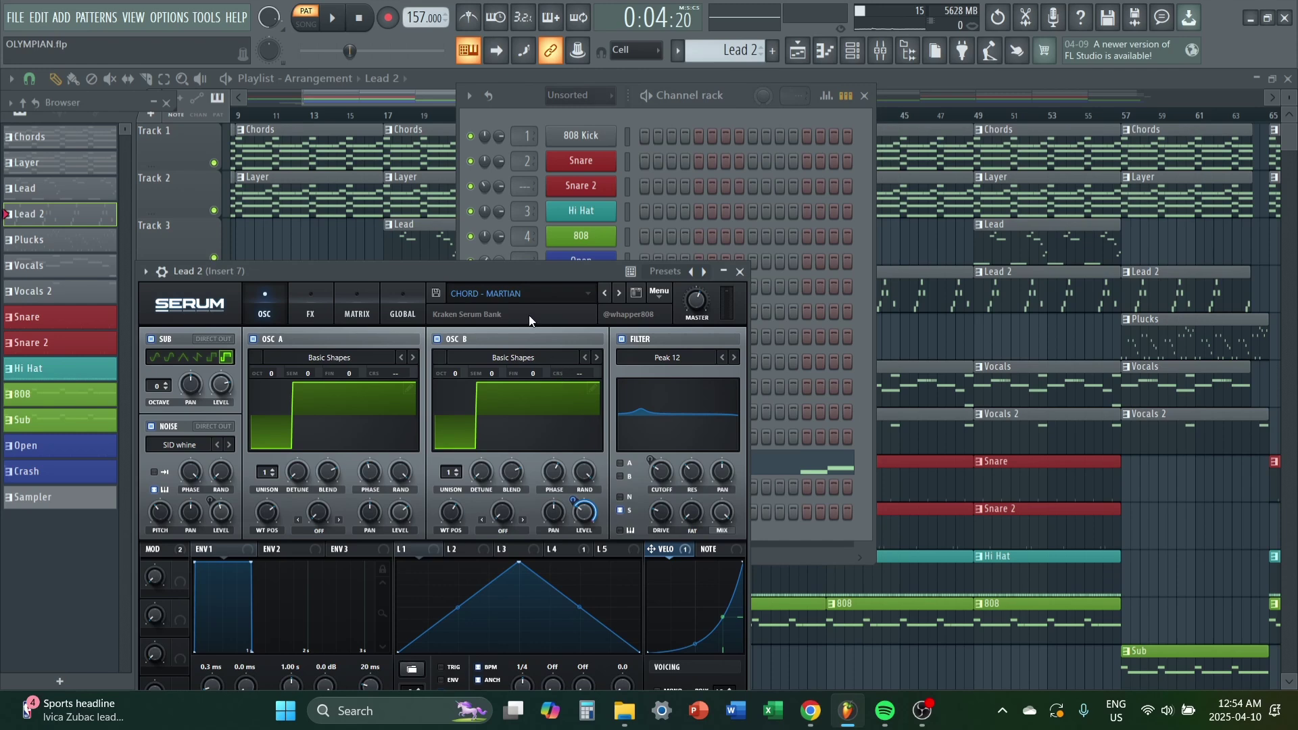
pyautogui.moveTo(525, 273); pyautogui.dragTo(541, 204)
pyautogui.click(513, 226)
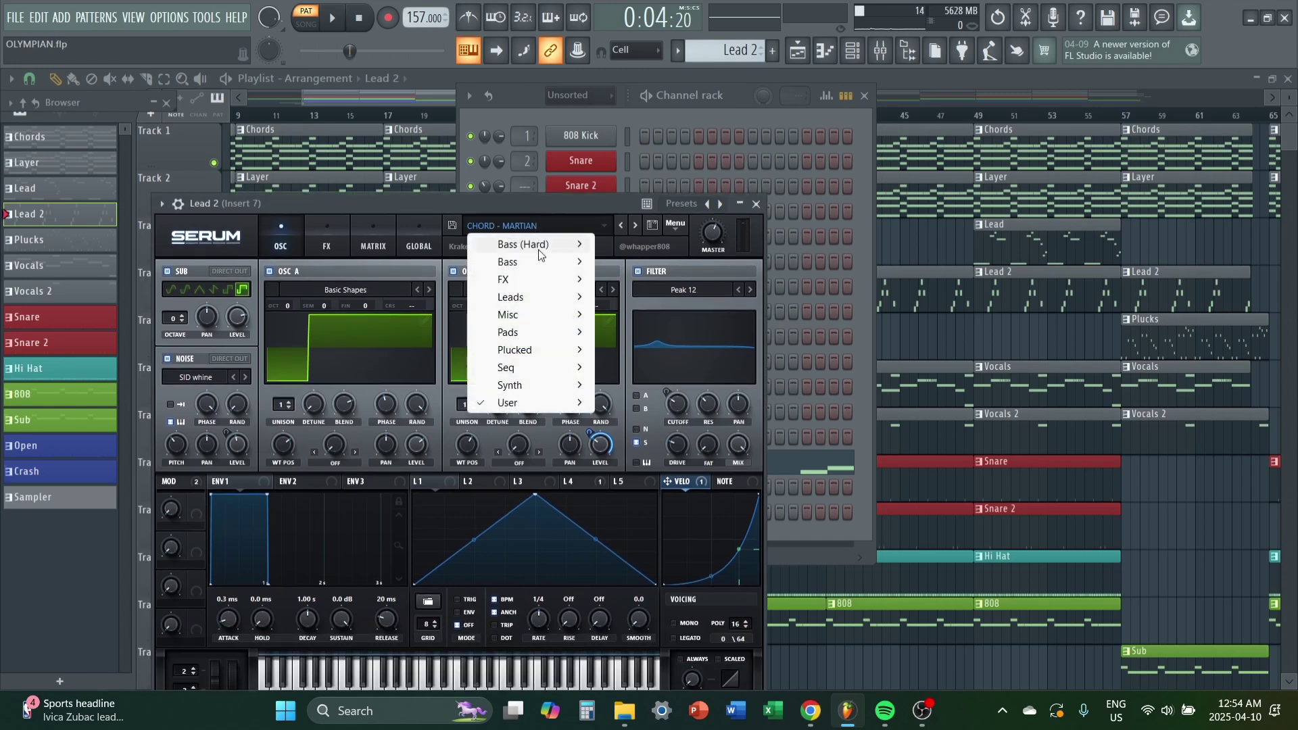
pyautogui.moveTo(507, 402)
pyautogui.moveTo(695, 265)
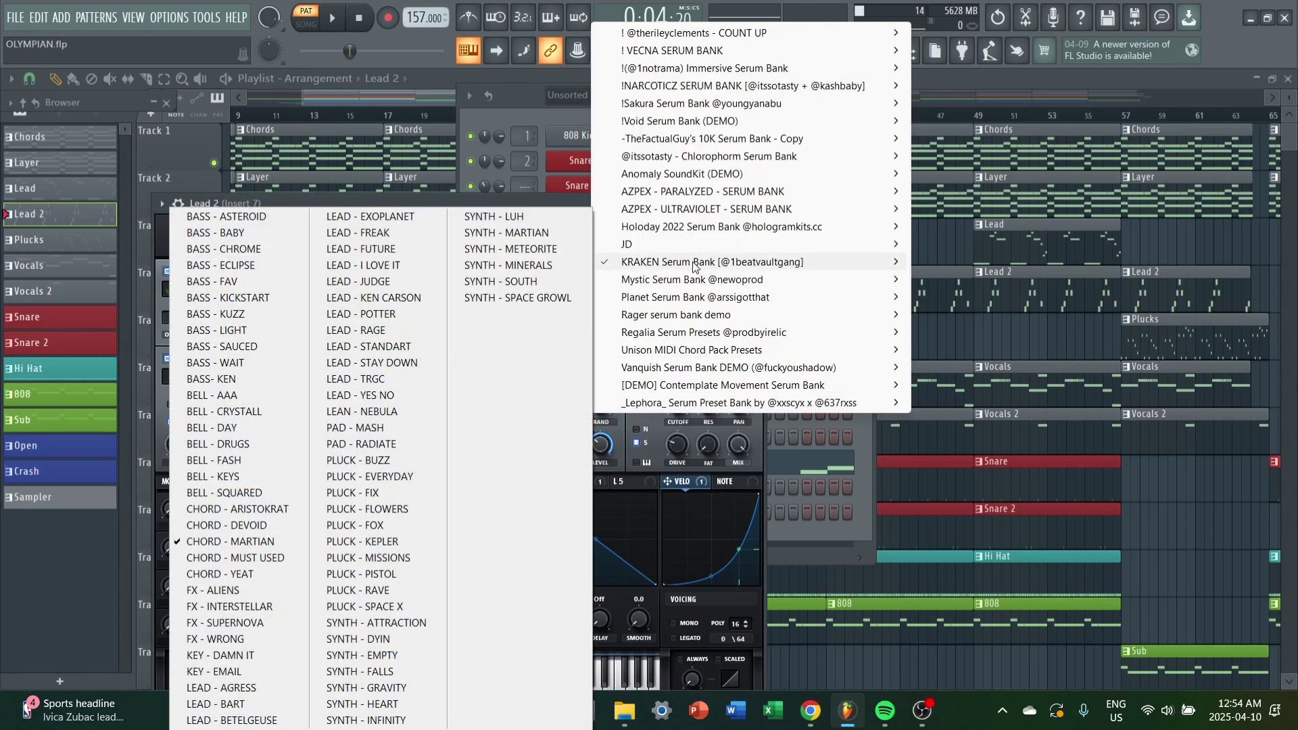
pyautogui.press('F9')
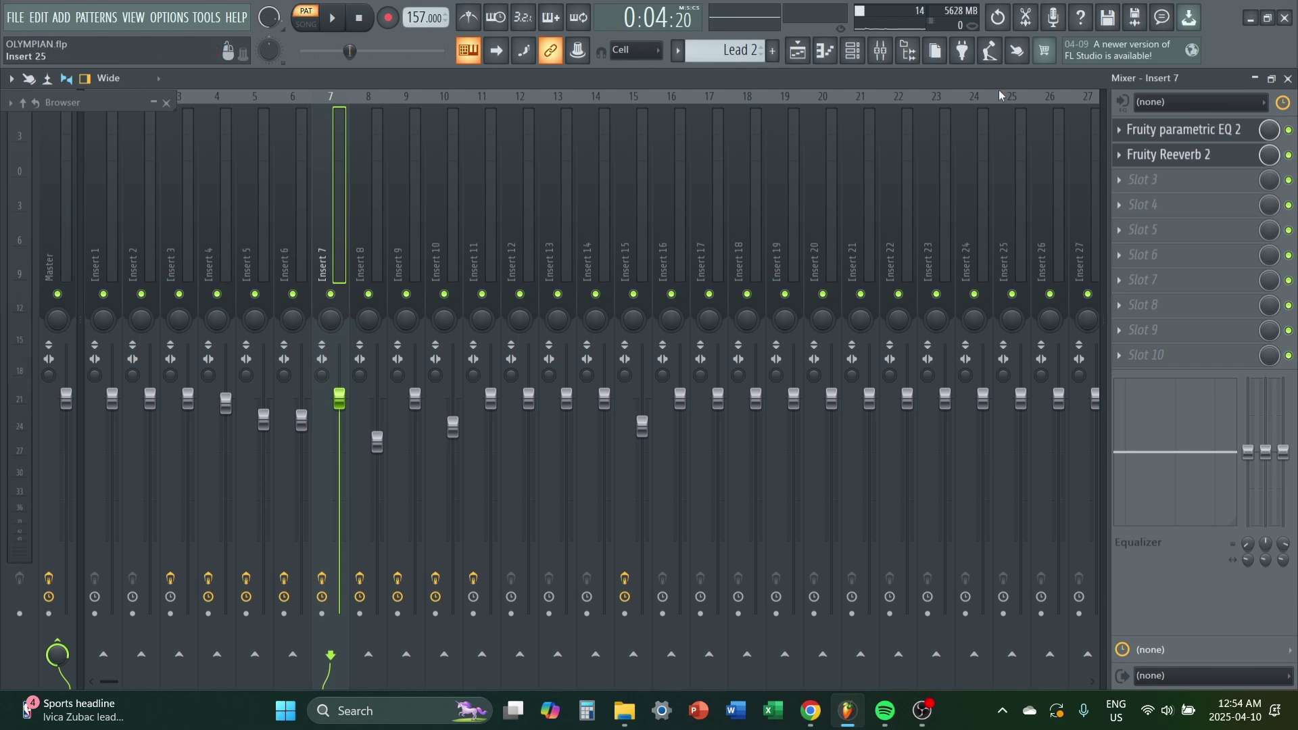
# Step: Open the Plucks pattern in the piano roll and play it back
pyautogui.click(825, 50)
pyautogui.doubleClick(487, 209)
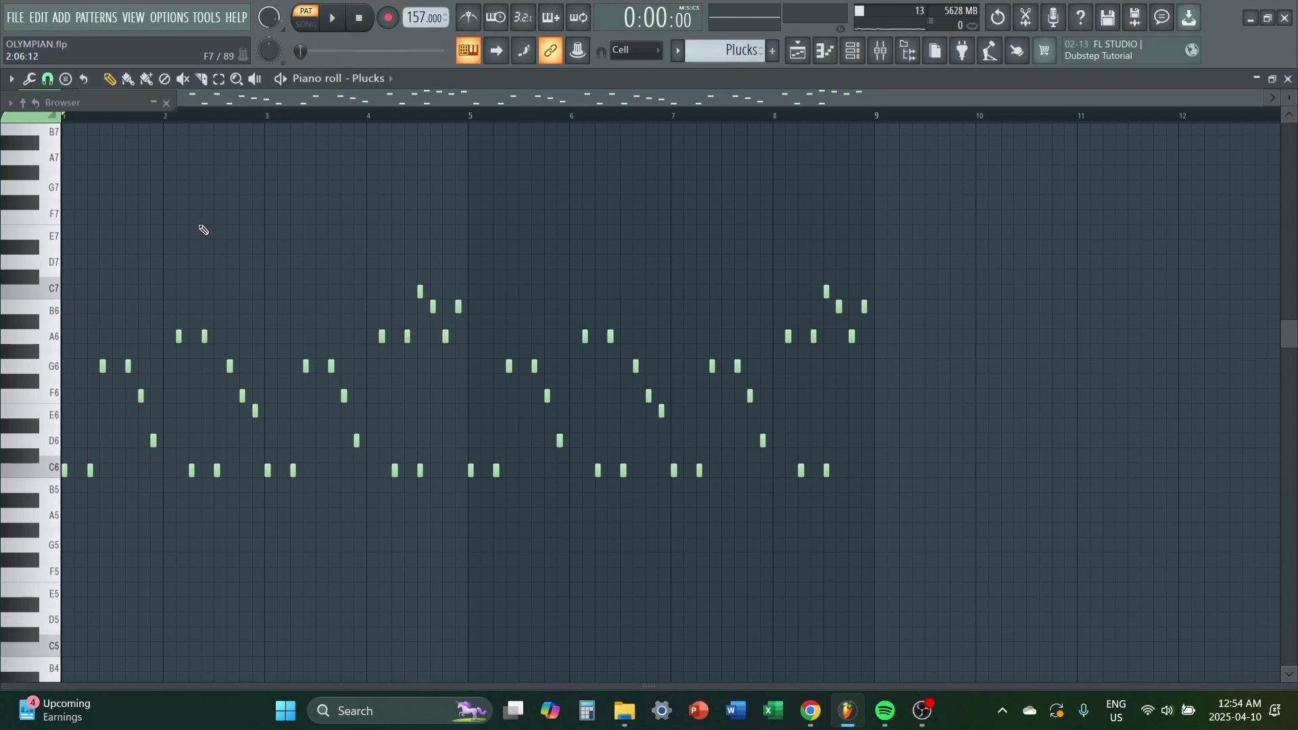
pyautogui.scroll(3, 203, 230)
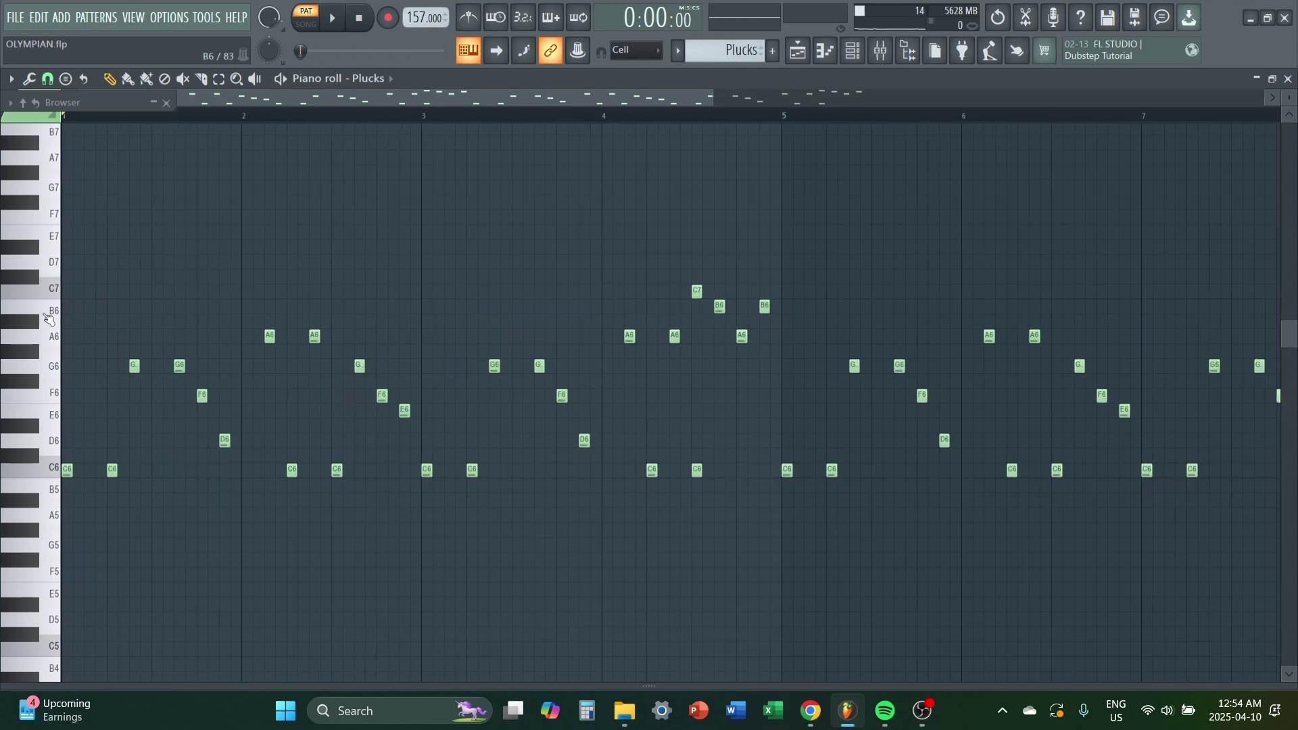
pyautogui.scroll(-2, 230, 223)
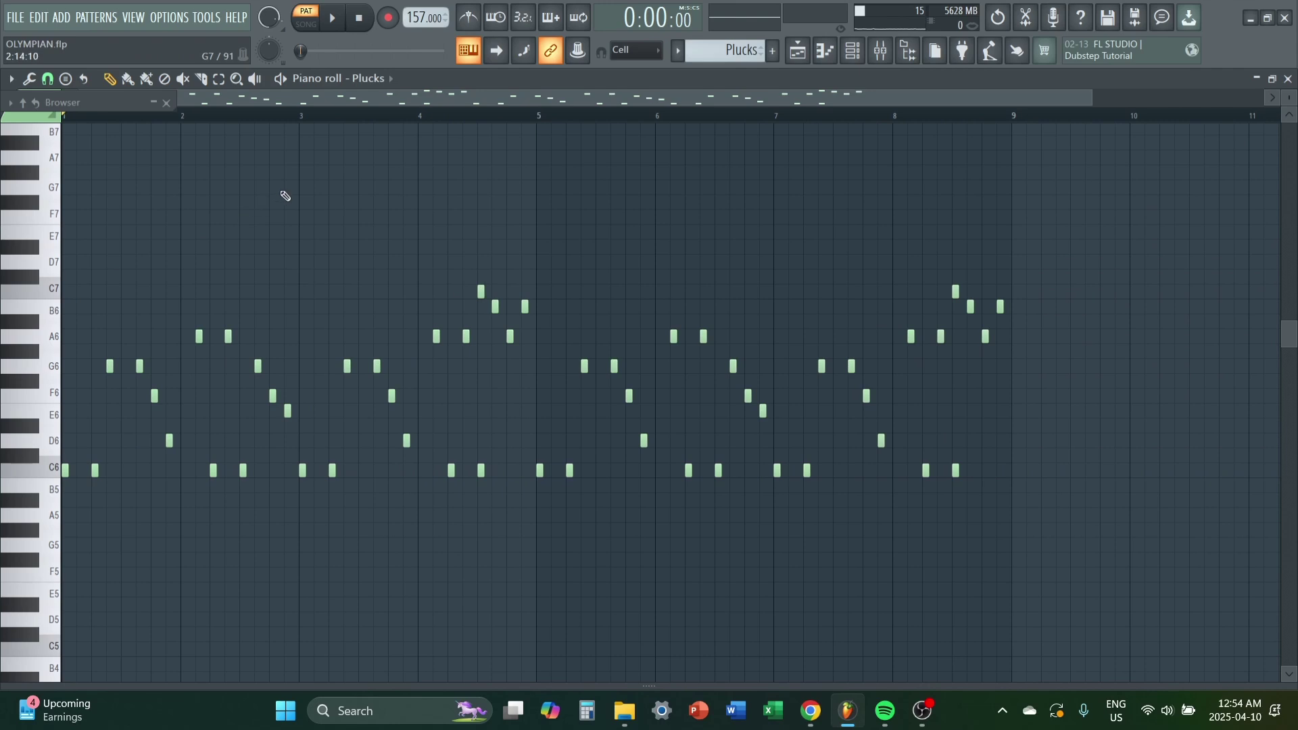
pyautogui.press('space')
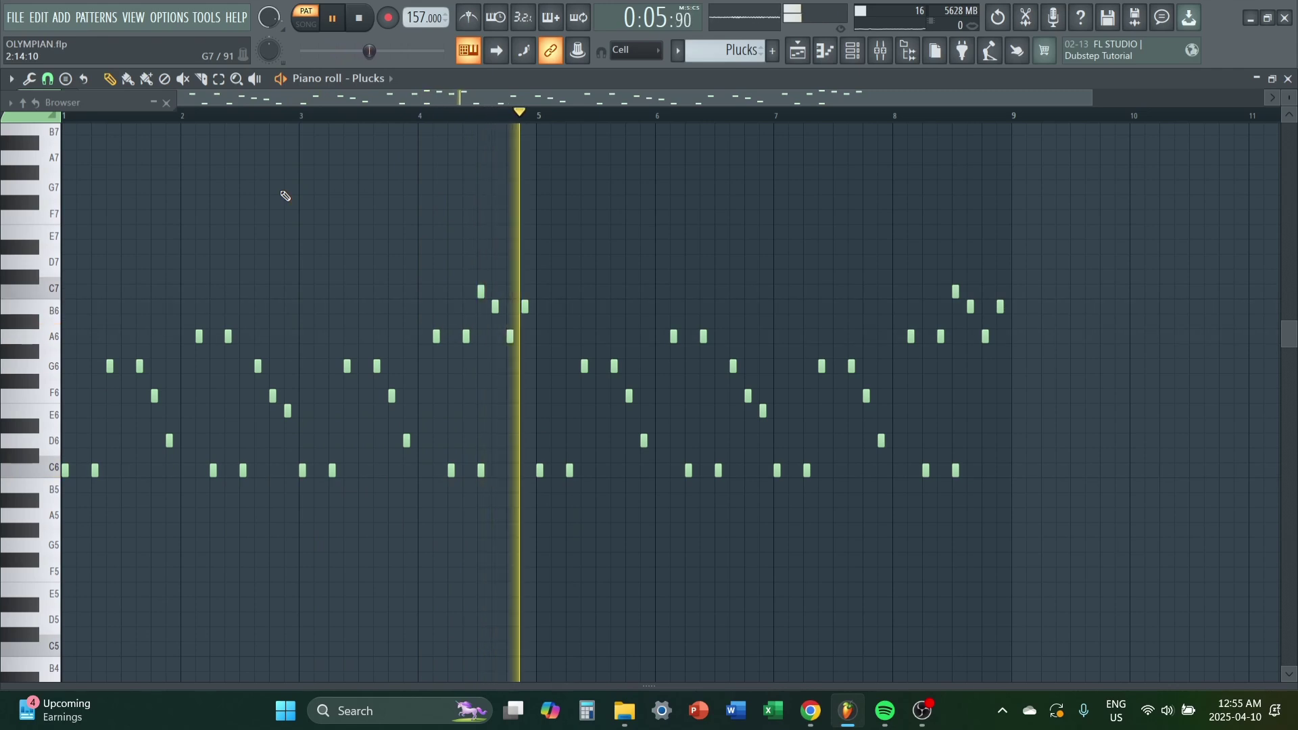
pyautogui.press('space')
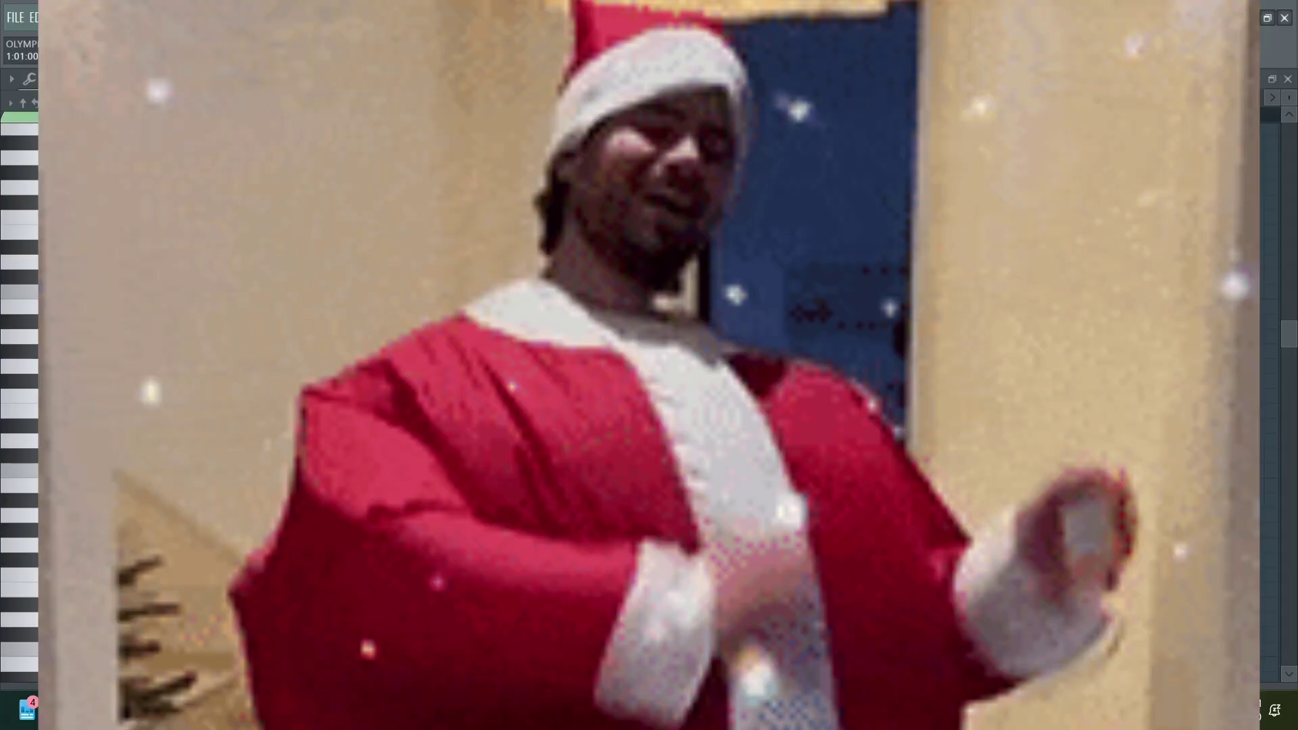
# Step: Show the Plucks channel's Serum instrument and browse its preset list
pyautogui.moveTo(513, 273); pyautogui.dragTo(566, 175)
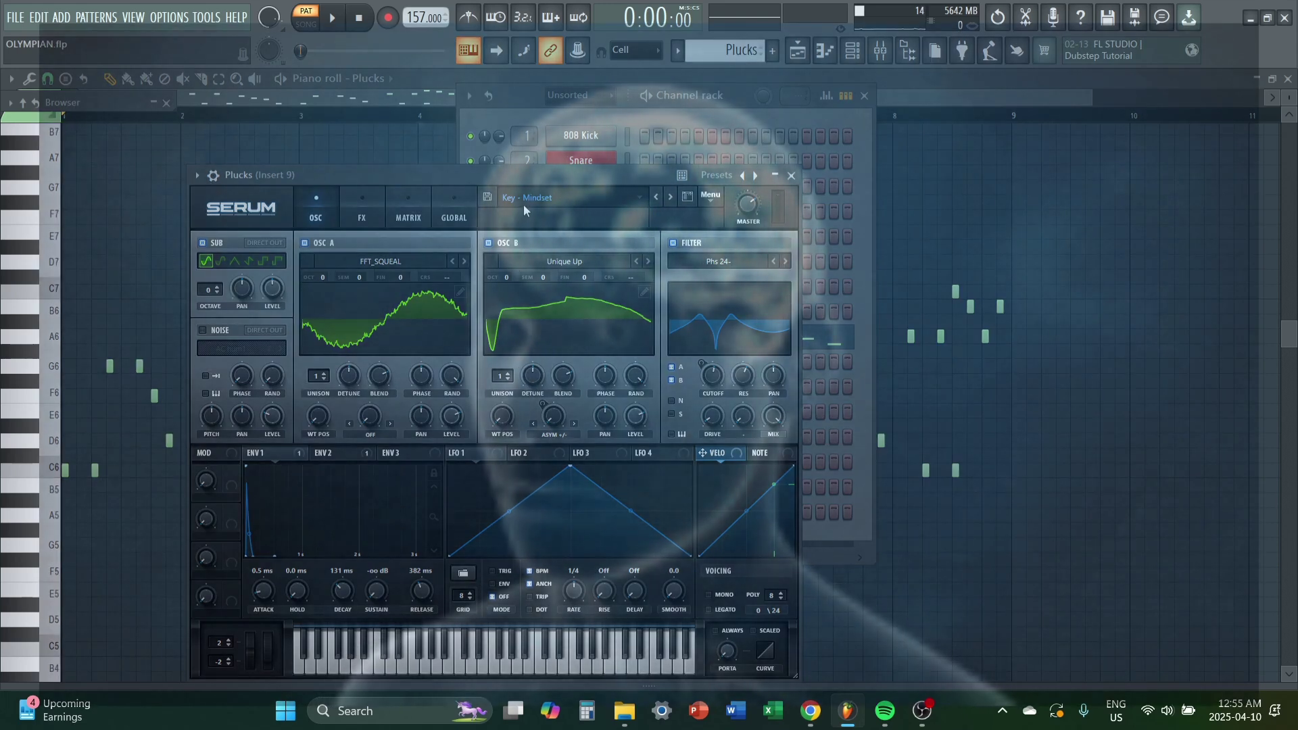
pyautogui.click(524, 205)
pyautogui.moveTo(680, 549)
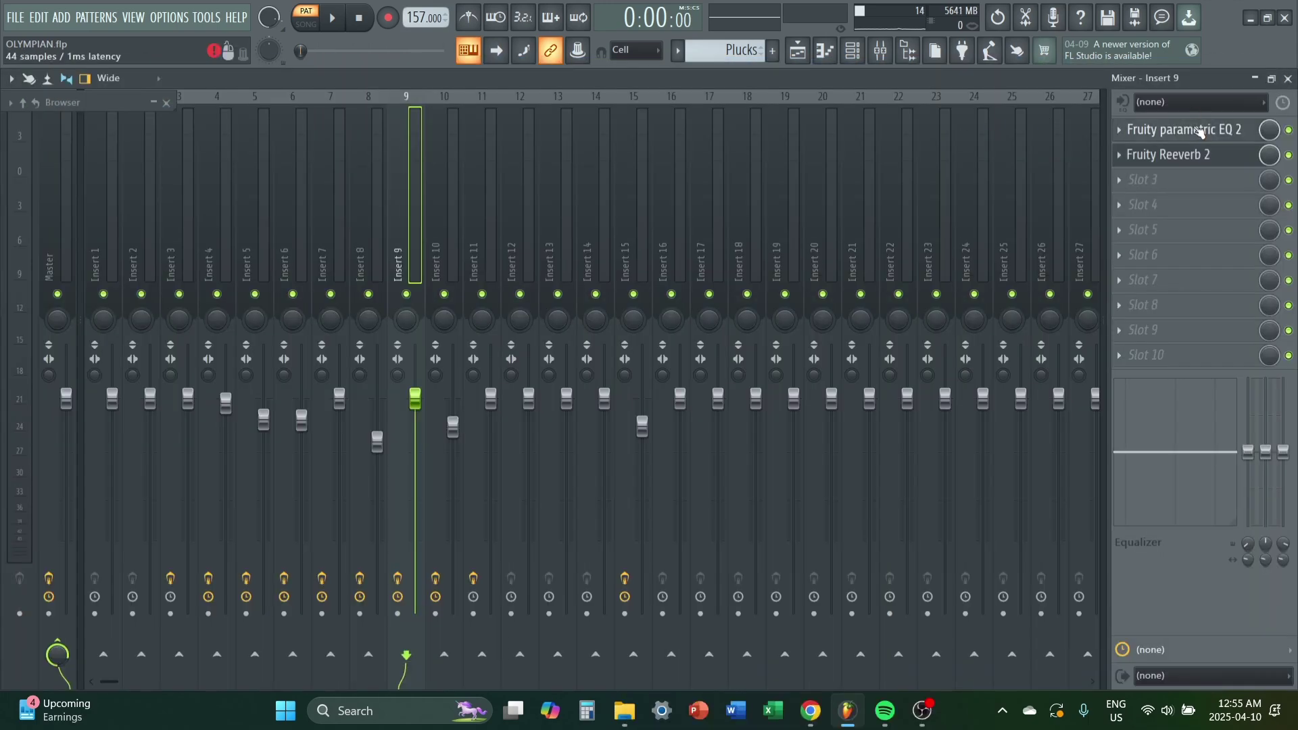
# Step: Inspect the Fruity parametric EQ 2 and Fruity Reeverb 2 settings on mixer track Insert 9
pyautogui.click(1191, 129)
pyautogui.click(1170, 155)
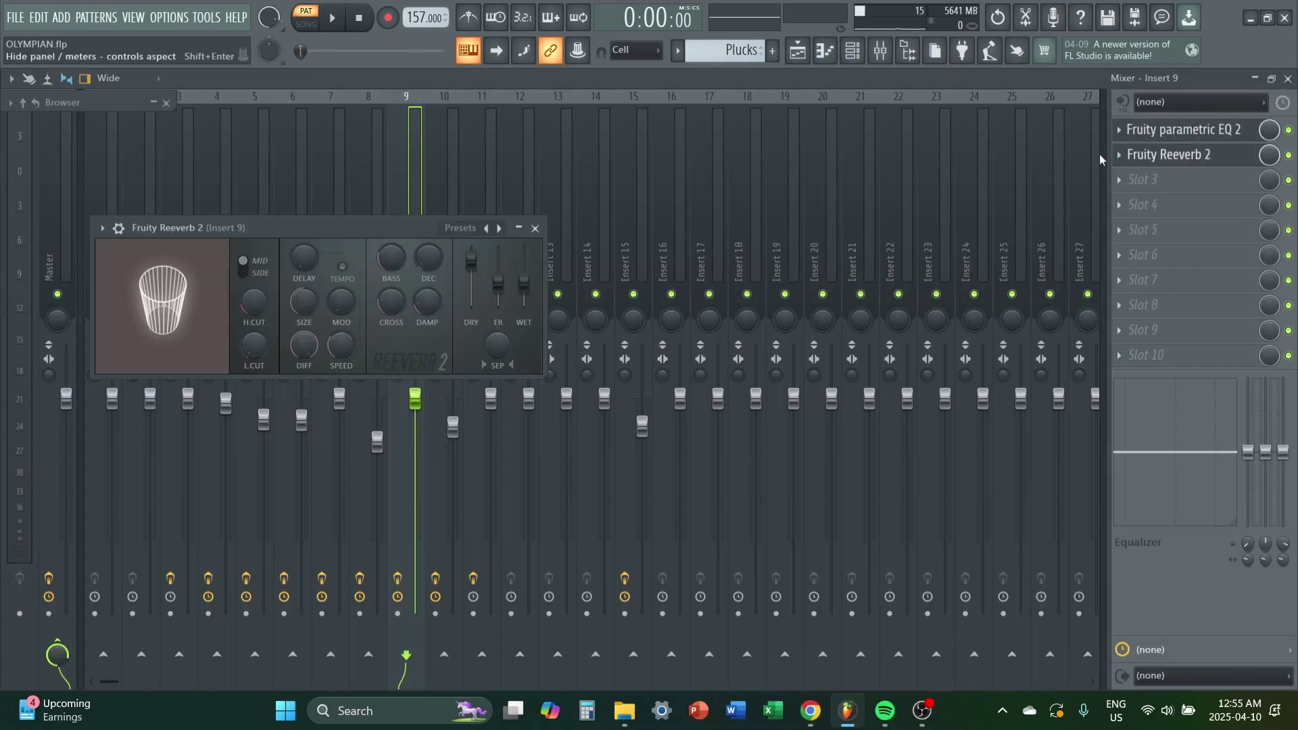
pyautogui.click(534, 229)
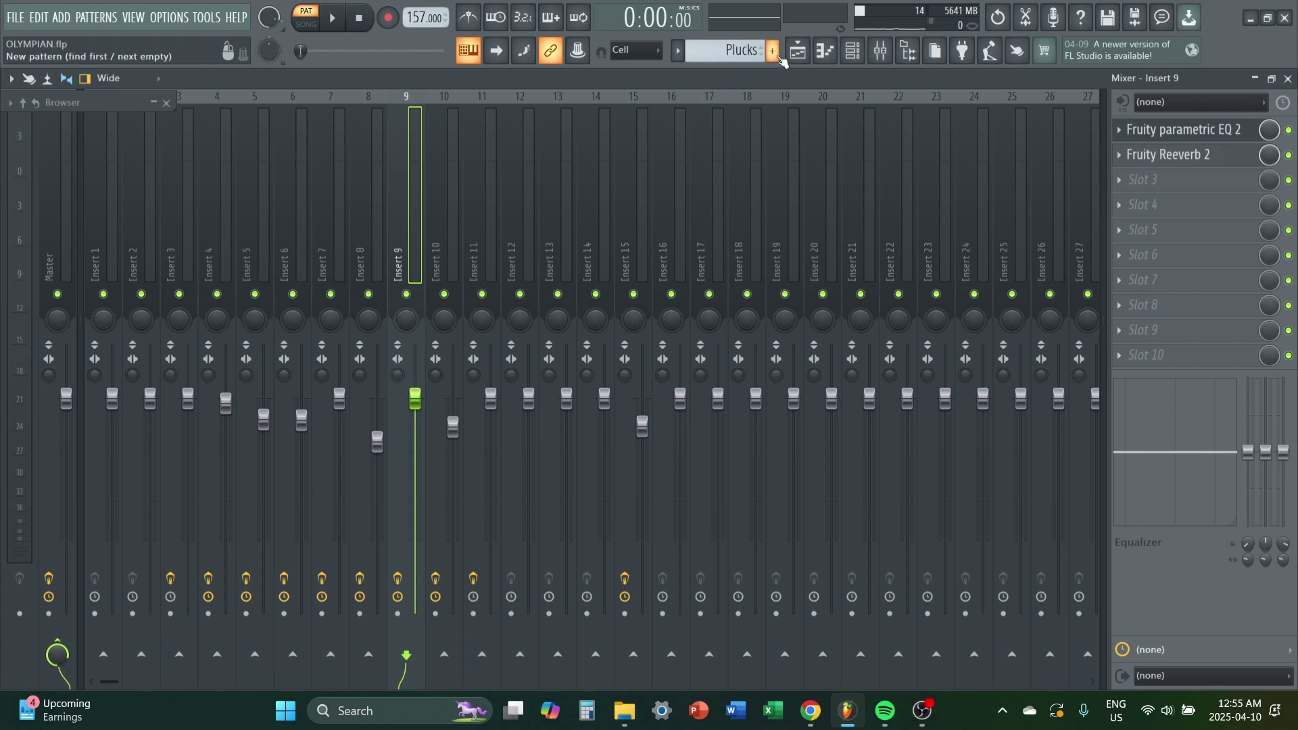
# Step: Find the Vocals clip in the playlist, open it in the piano roll and play it back
pyautogui.click(798, 50)
pyautogui.scroll(3, 744, 419)
pyautogui.scroll(1, 742, 410)
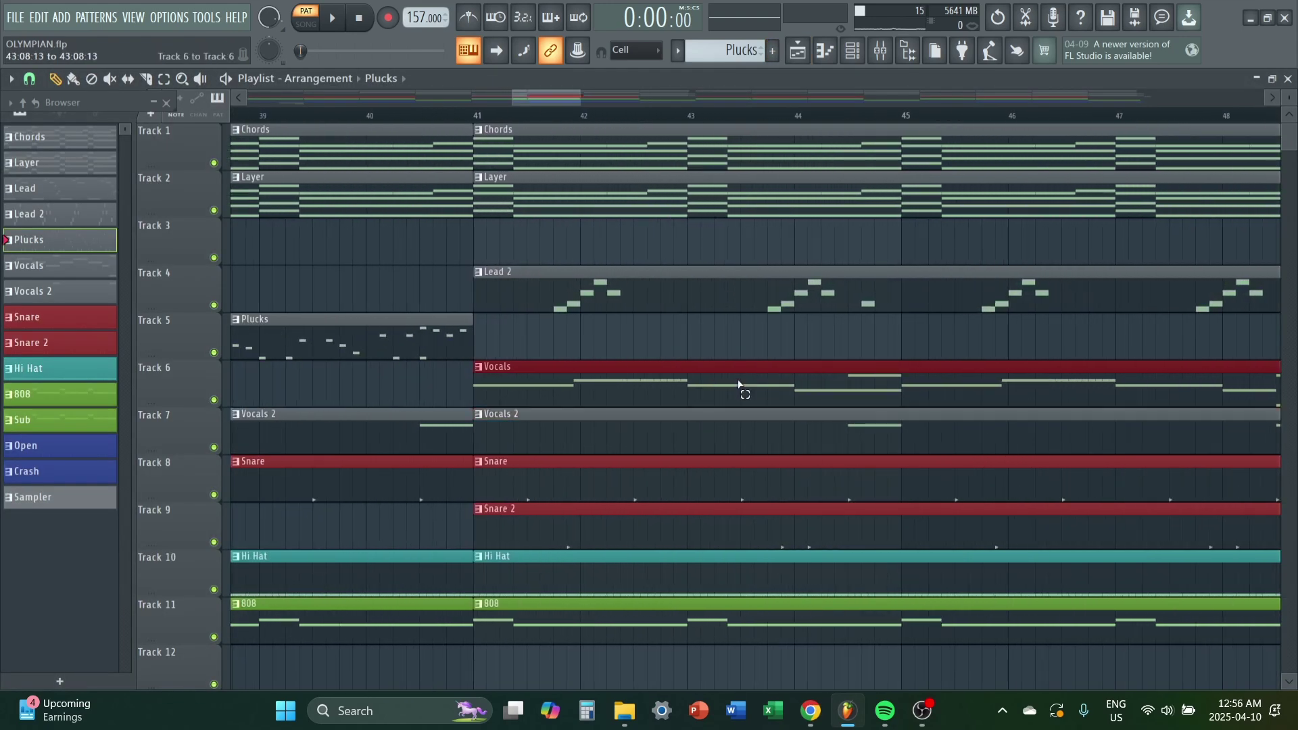
pyautogui.scroll(-3, 761, 424)
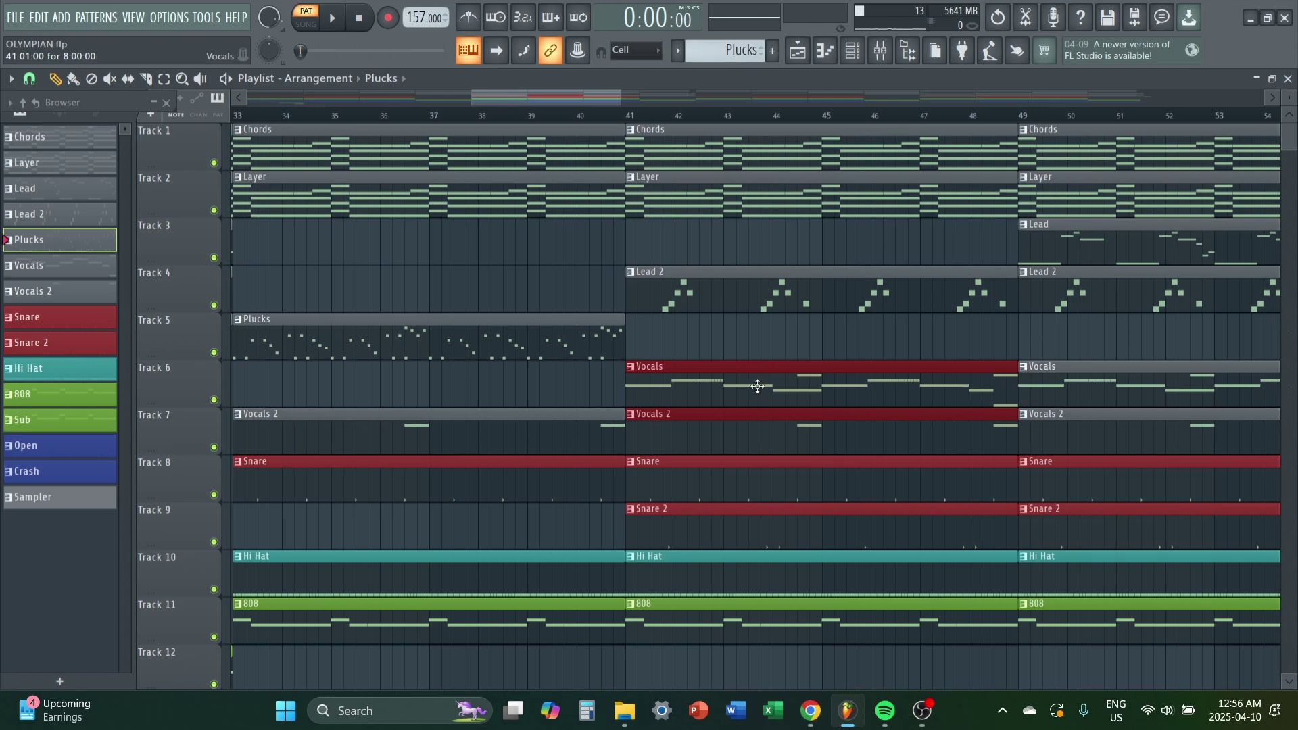
pyautogui.doubleClick(757, 386)
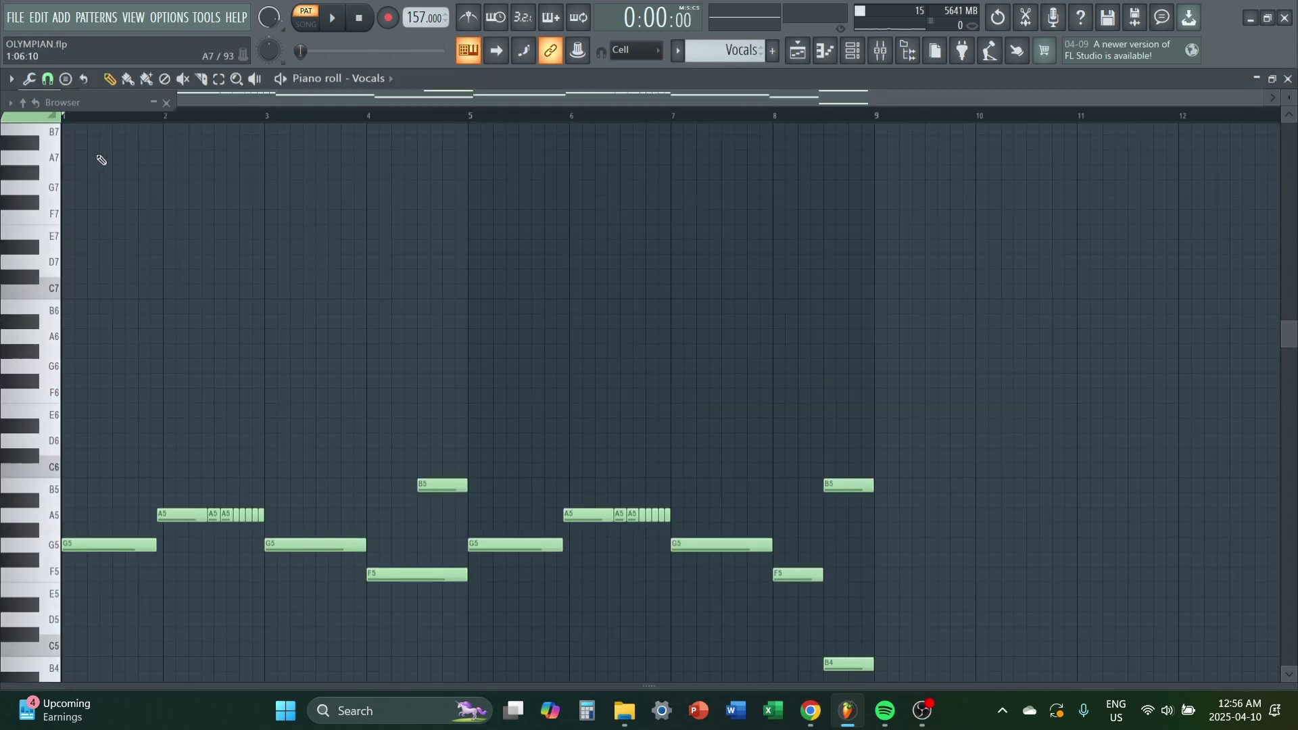
pyautogui.scroll(-5, 467, 325)
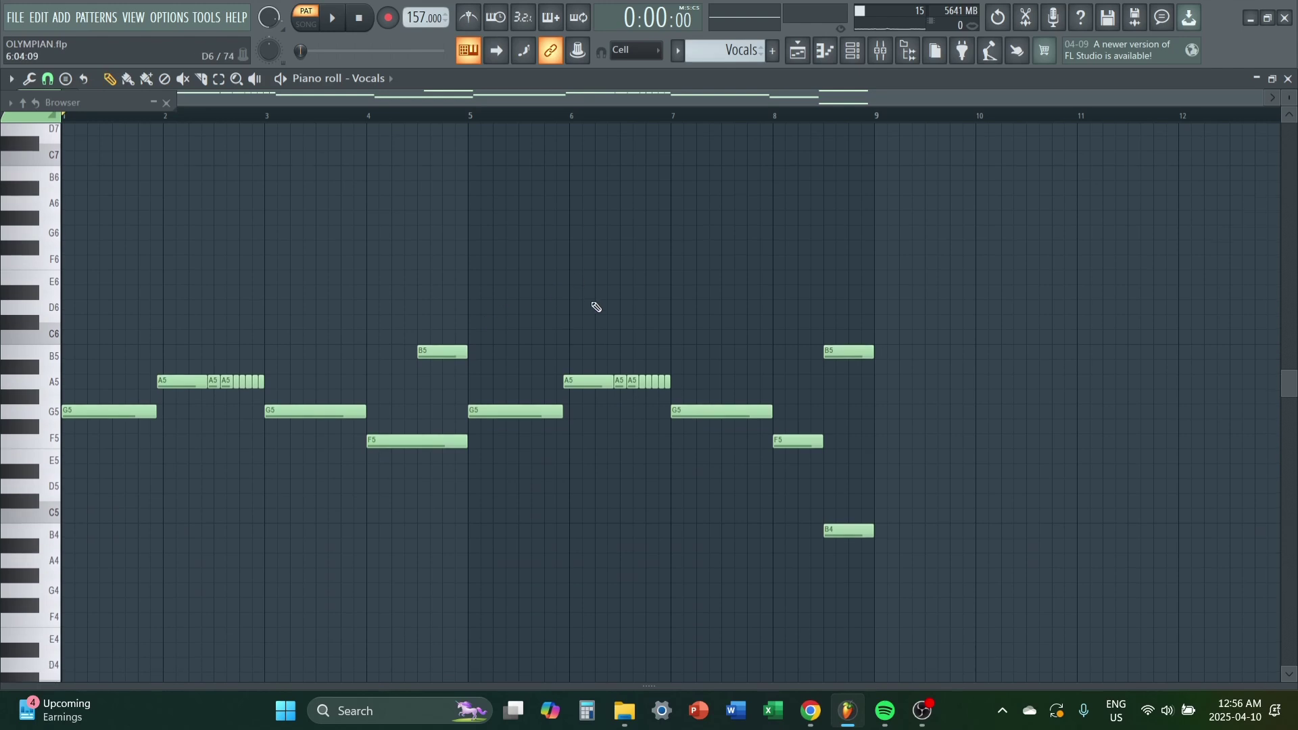
pyautogui.press('space')
pyautogui.scroll(1, 559, 207)
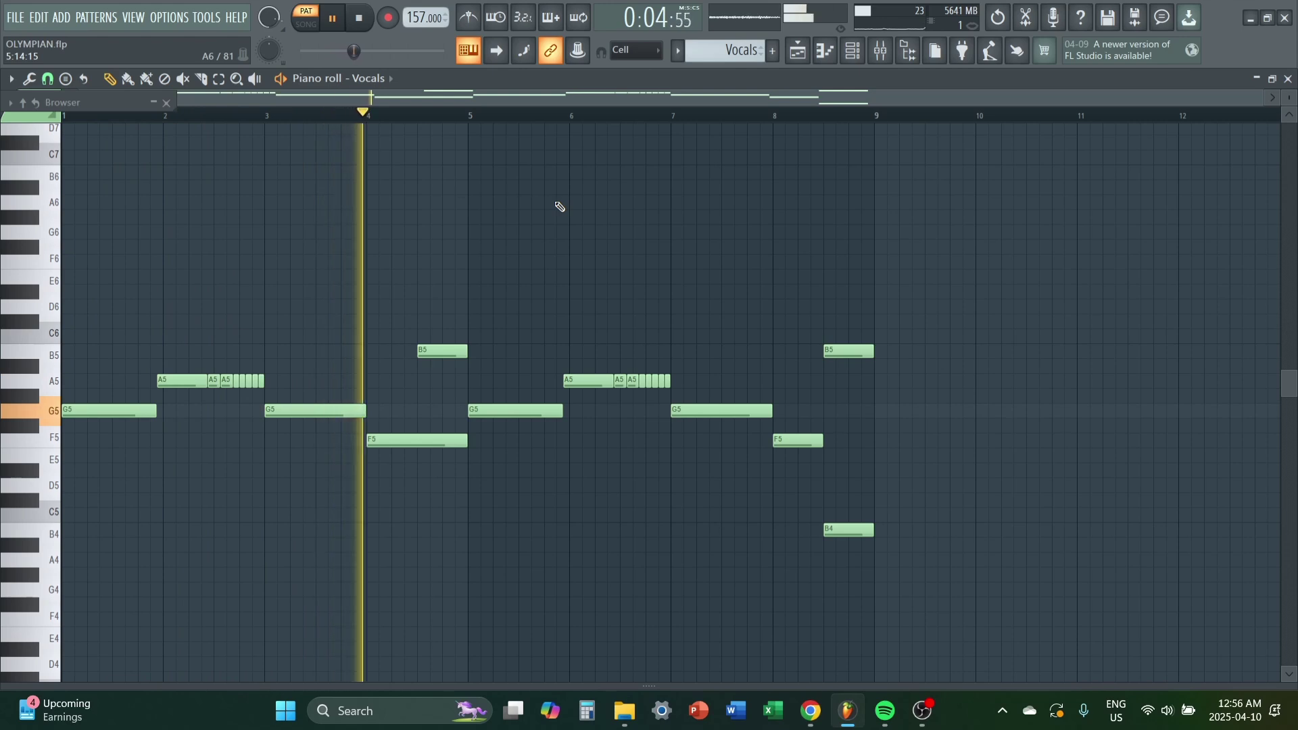
pyautogui.press('space')
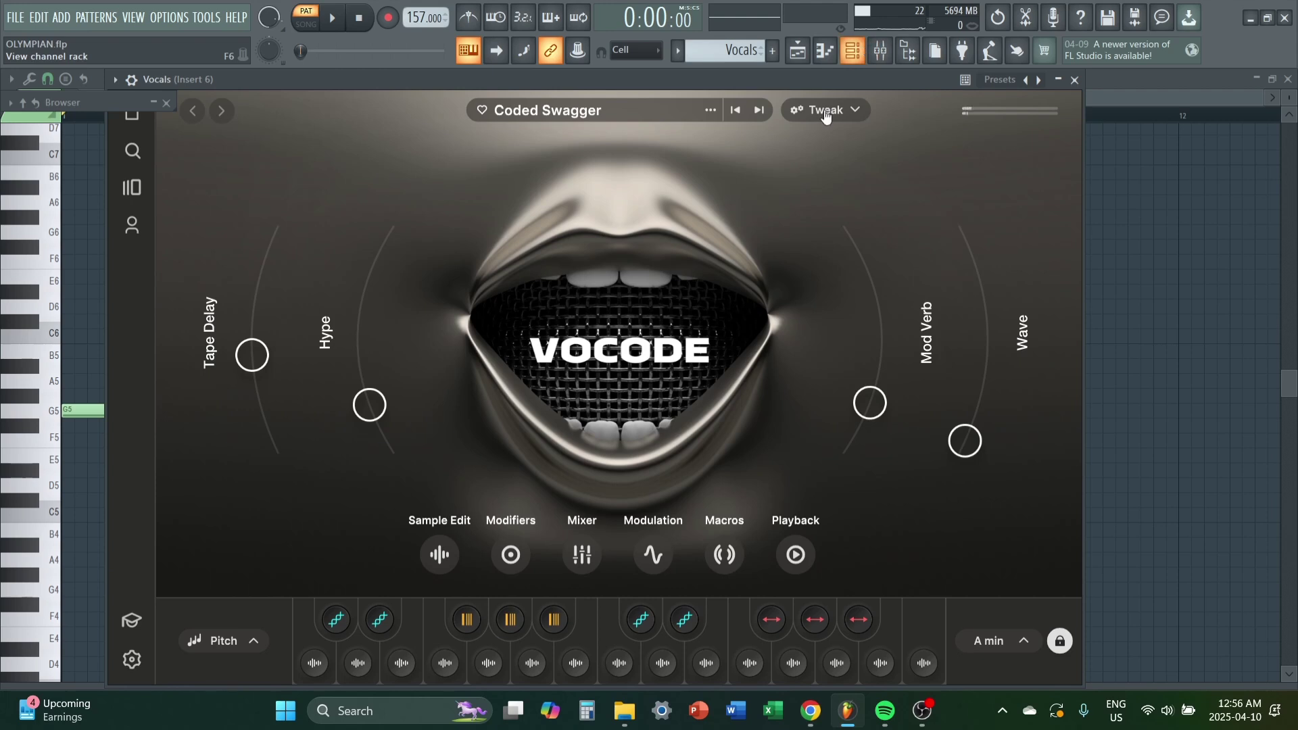
# Step: Close the Vocals channel's Coded Swagger instrument and show the channel's mixer track, Insert 6
pyautogui.click(1075, 80)
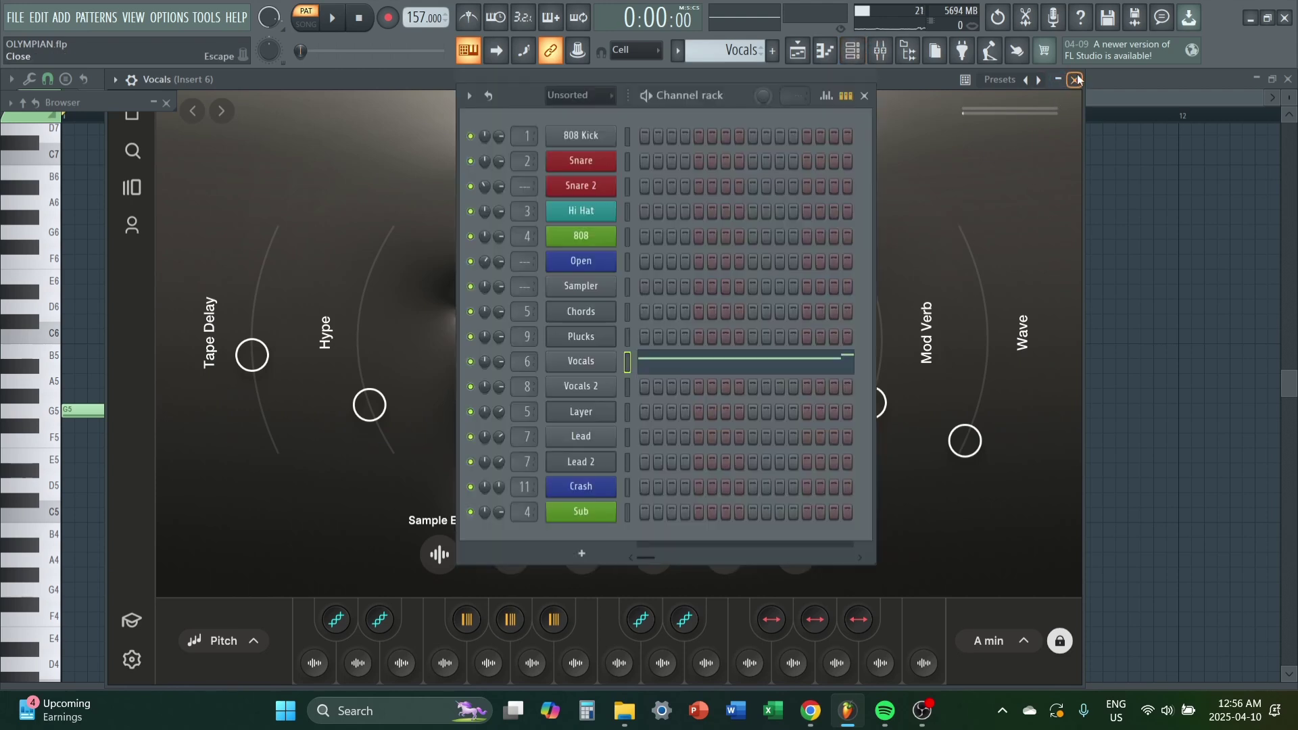
pyautogui.press('F6')
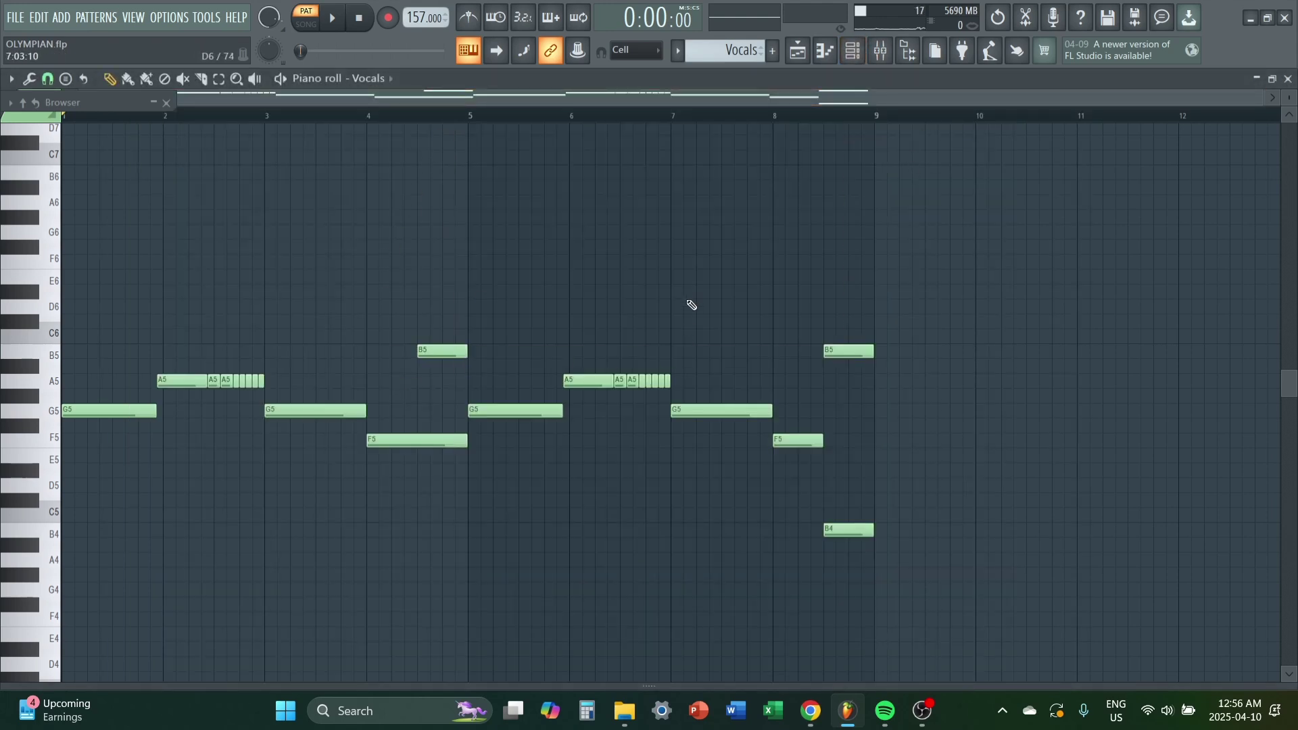
pyautogui.press('F9')
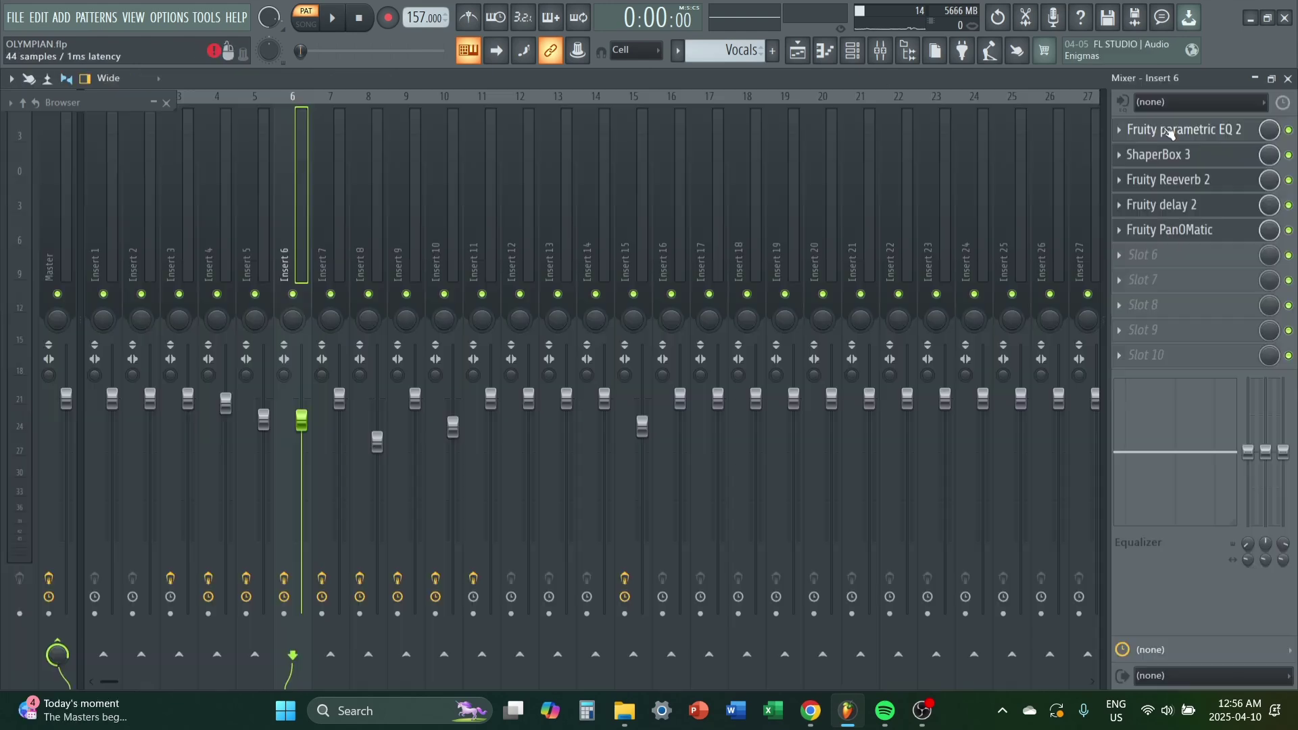
# Step: Inspect the Fruity parametric EQ 2 and ShaperBox 3 settings on mixer track Insert 6
pyautogui.click(1201, 139)
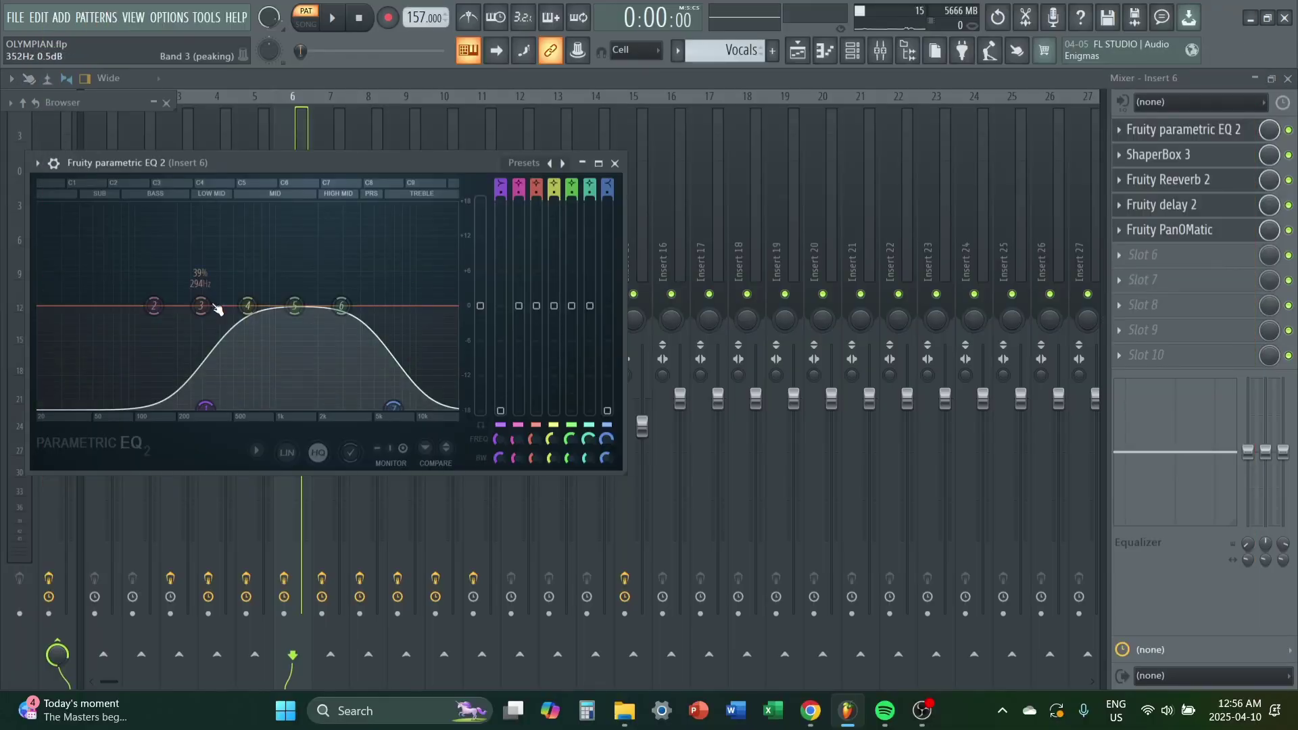
pyautogui.click(1178, 157)
pyautogui.click(1177, 157)
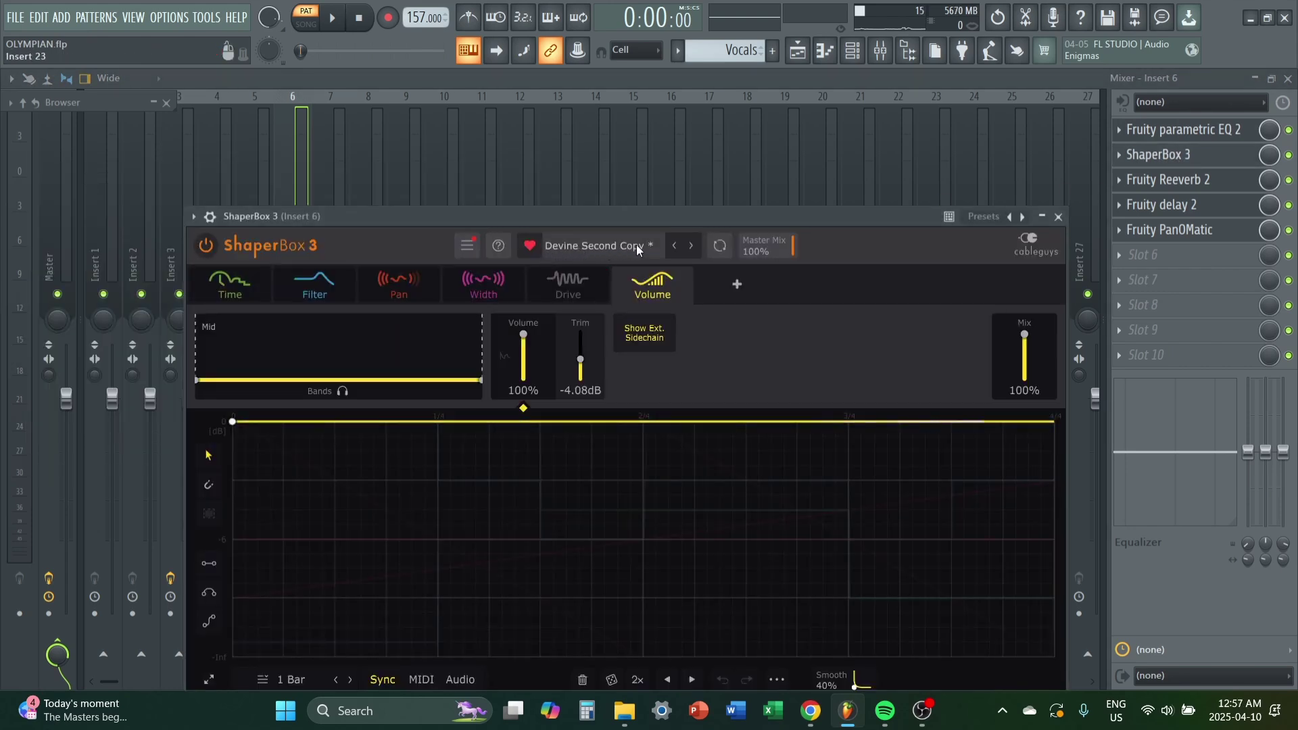
pyautogui.click(1058, 217)
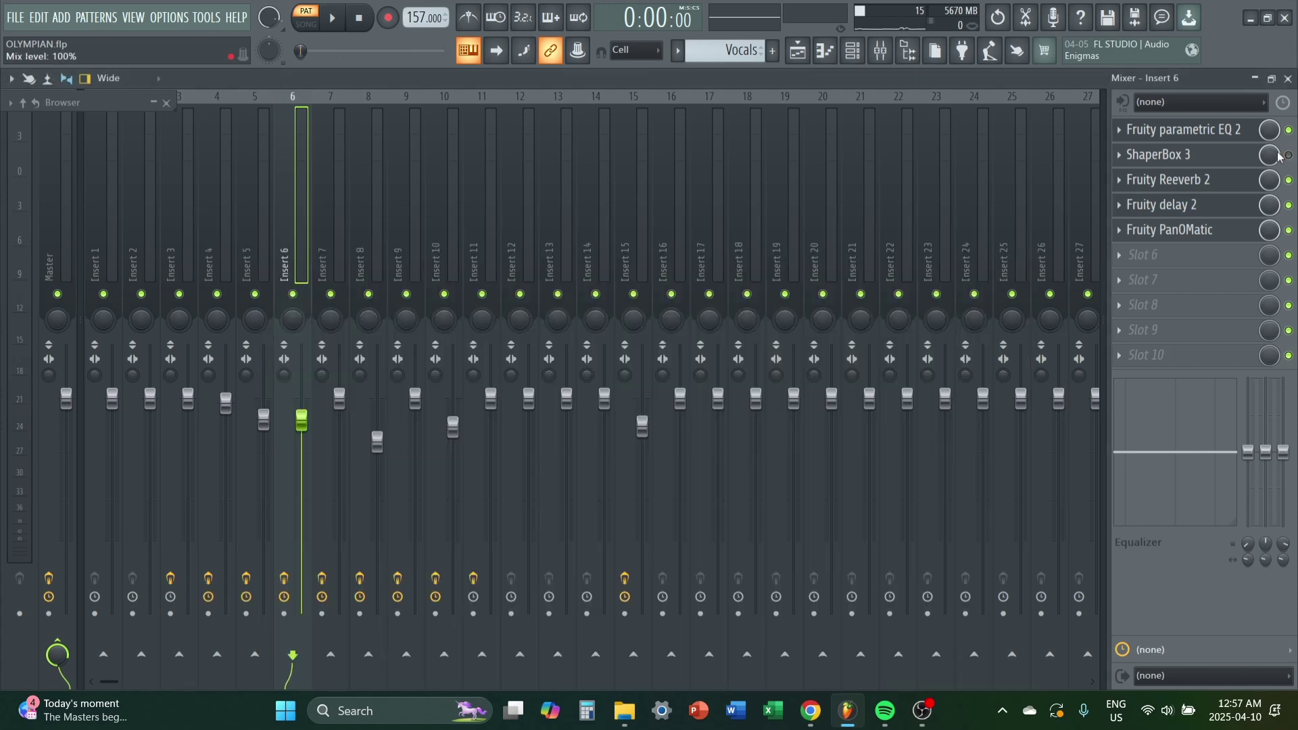
# Step: Compare the Vocals pattern's playback with ShaperBox 3 bypassed and with it enabled
pyautogui.click(824, 50)
pyautogui.press('space')
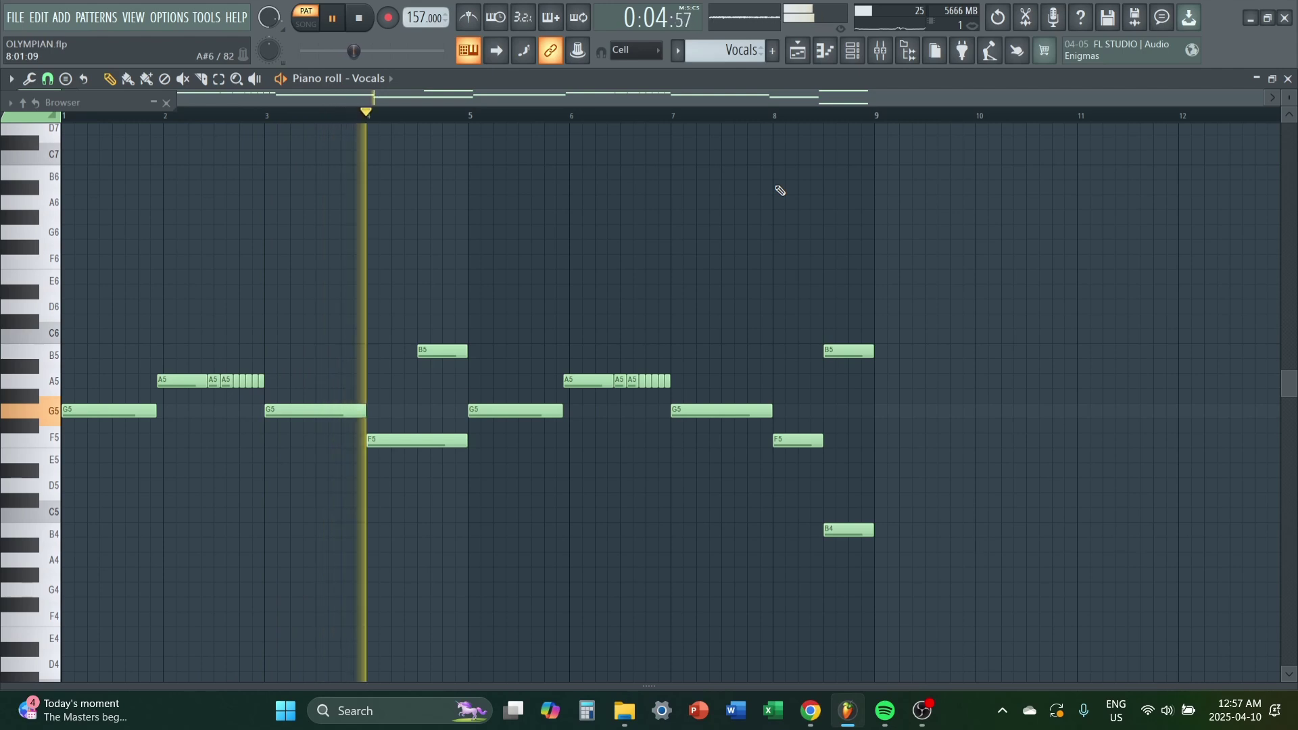
pyautogui.press('space')
pyautogui.press('F9')
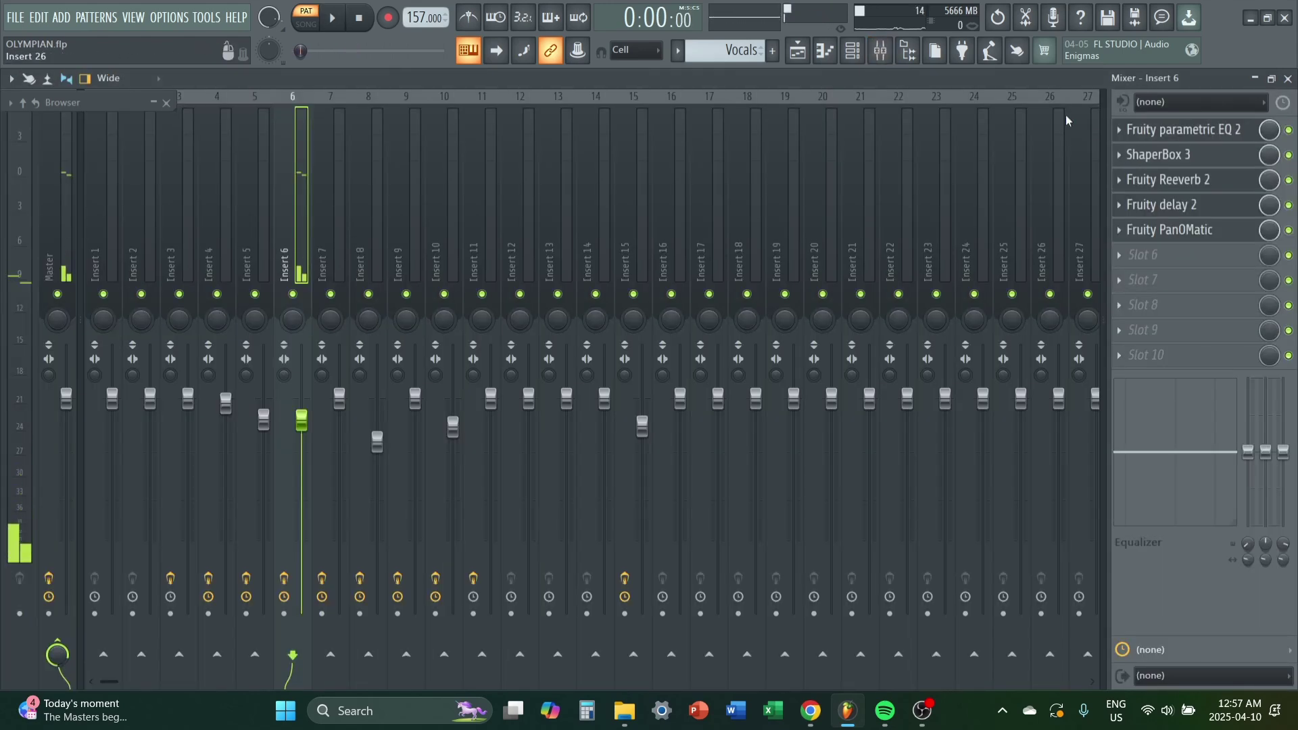
pyautogui.press('space')
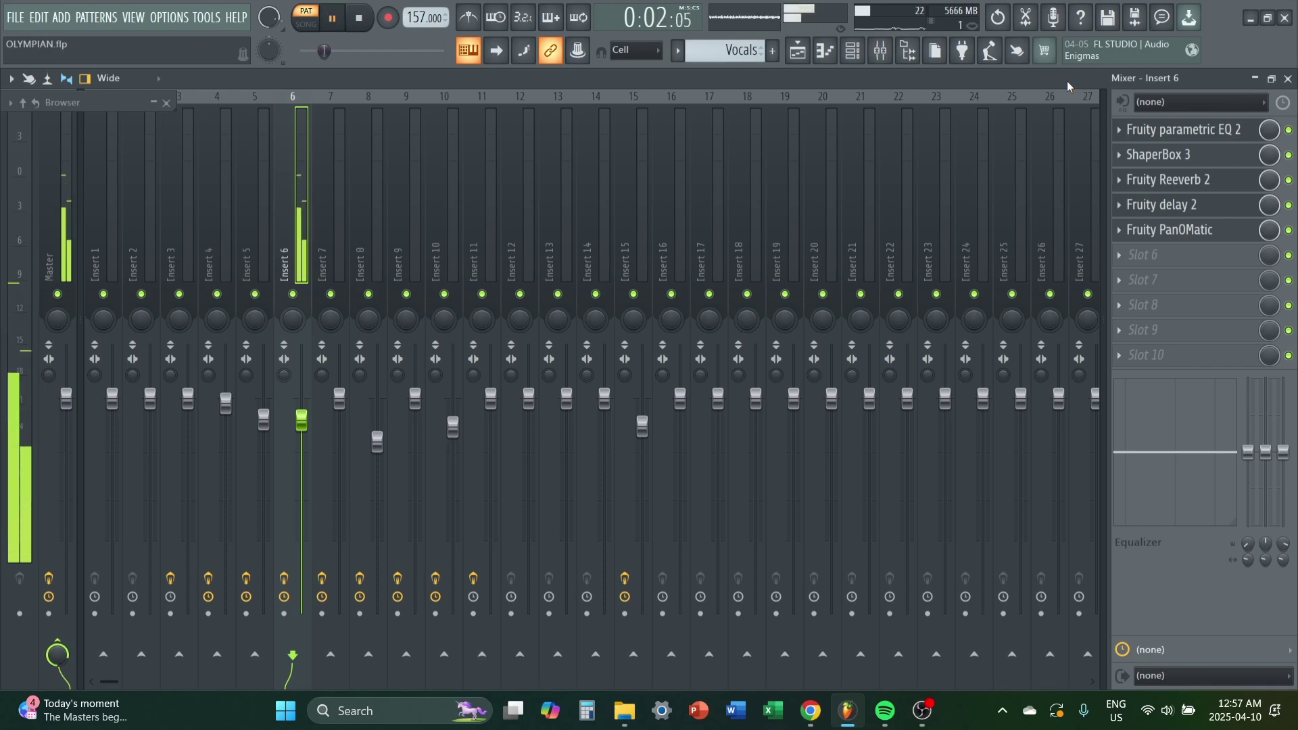
pyautogui.press('space')
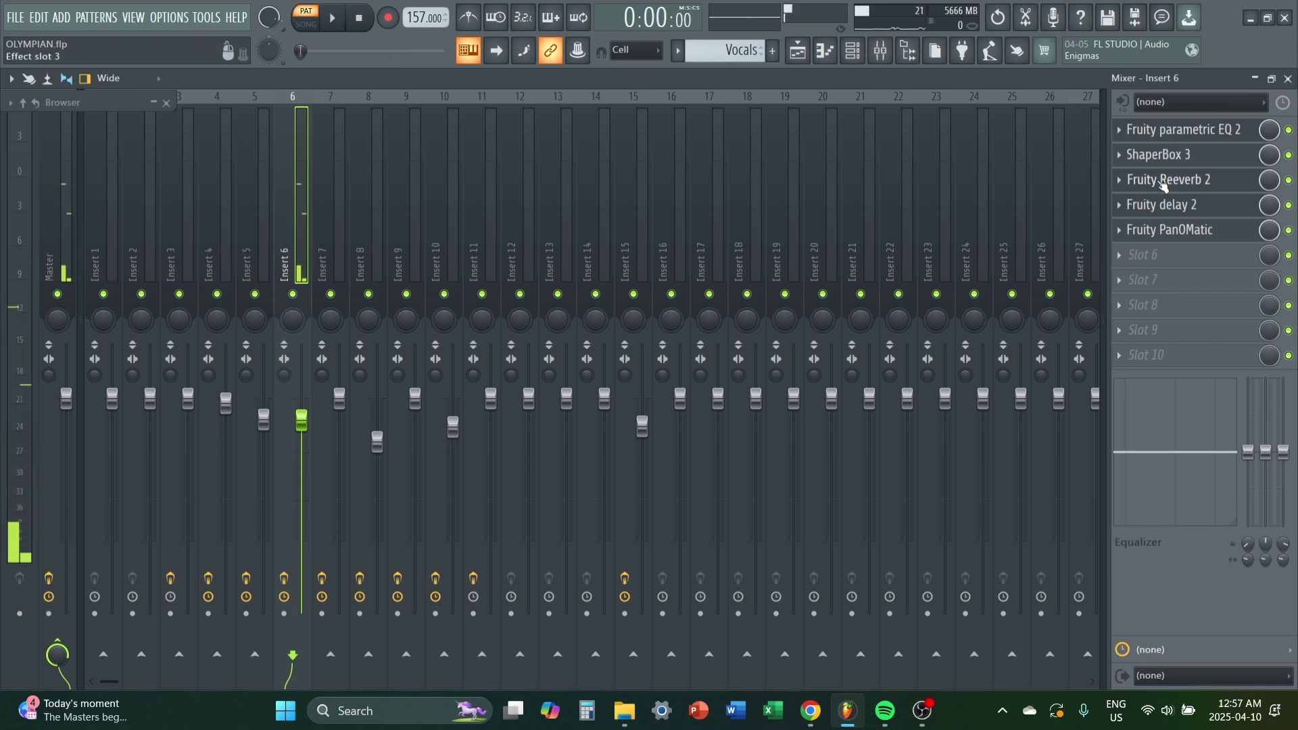
# Step: Inspect the Fruity Reeverb 2, Fruity delay 2 and Fruity PanOMatic settings on mixer track Insert 6
pyautogui.click(1162, 181)
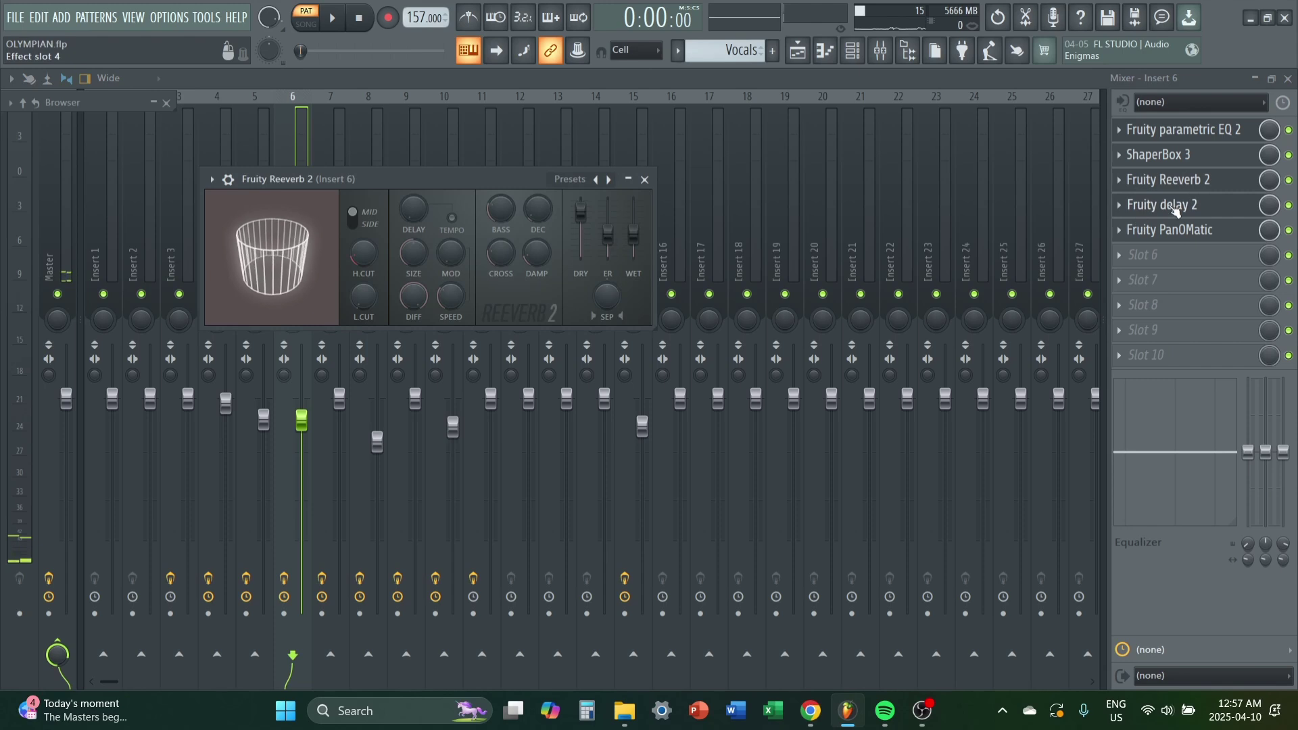
pyautogui.click(1175, 207)
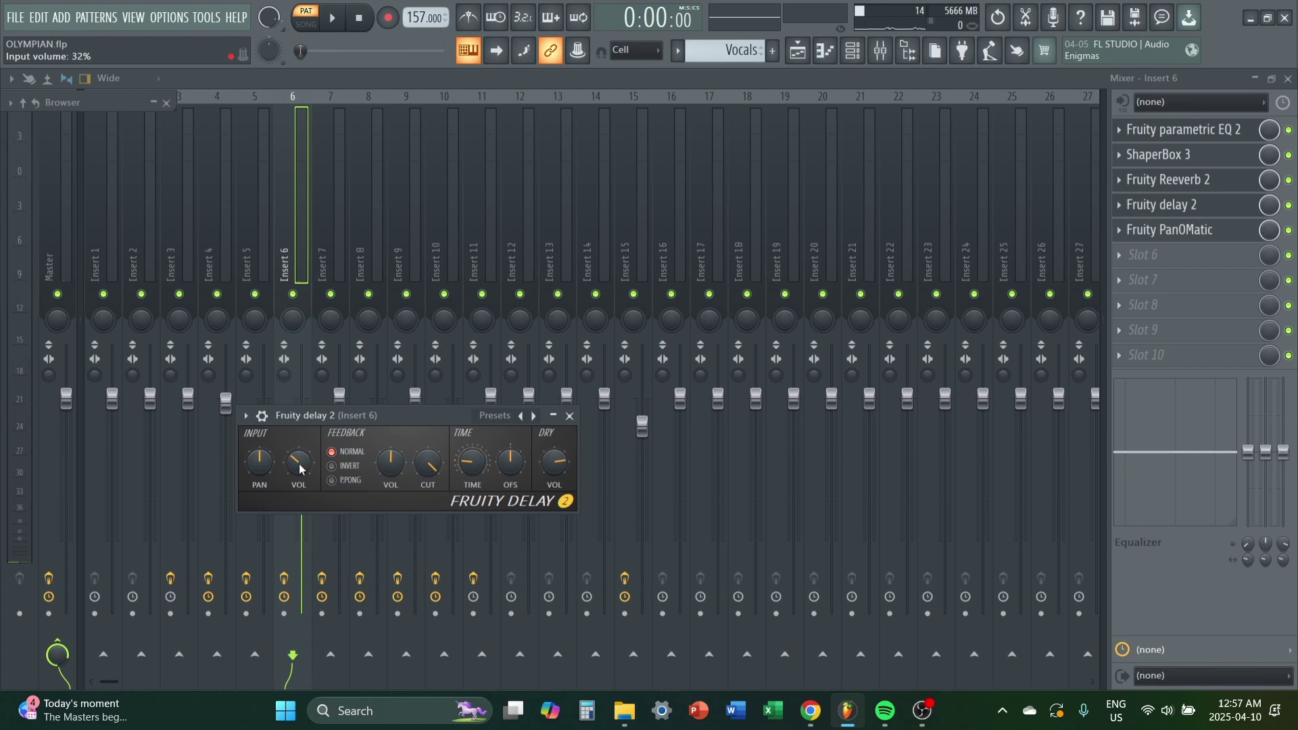
pyautogui.click(1169, 231)
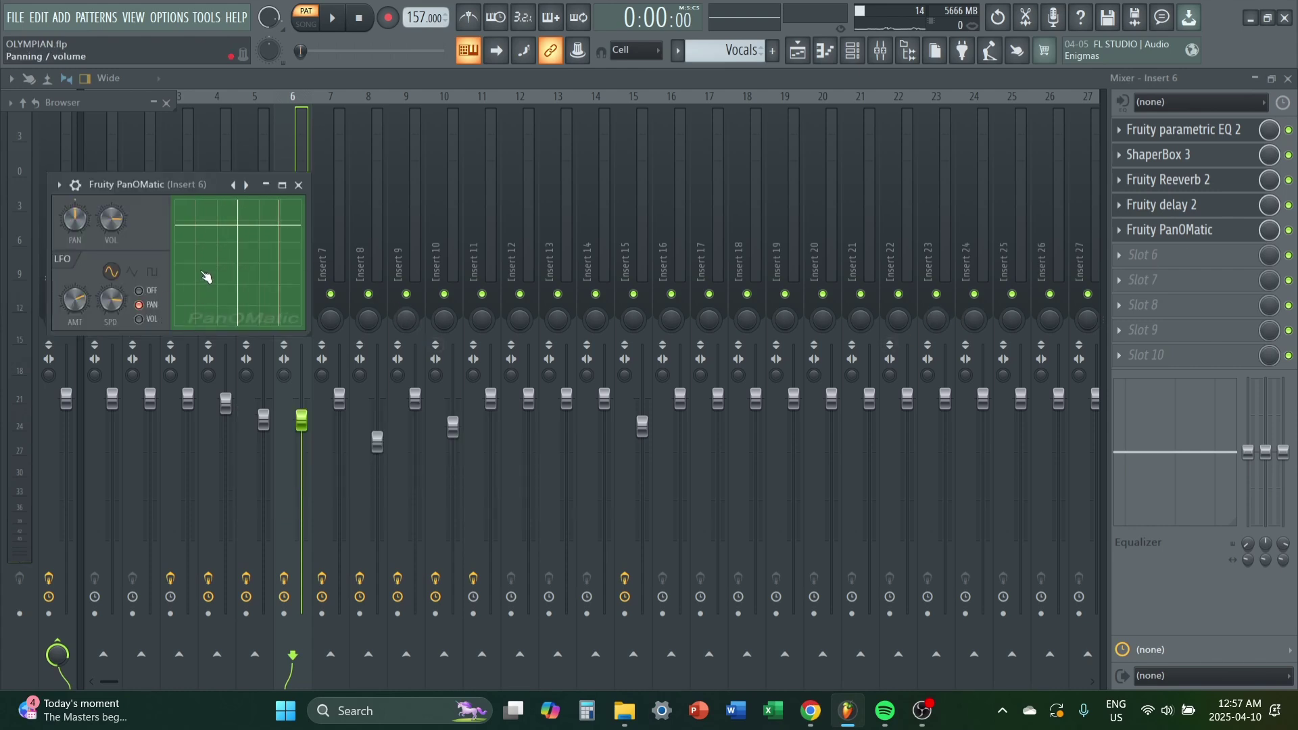
# Step: Open the Vocals 2 pattern in the piano roll and play it from its first B5 note
pyautogui.press('F7')
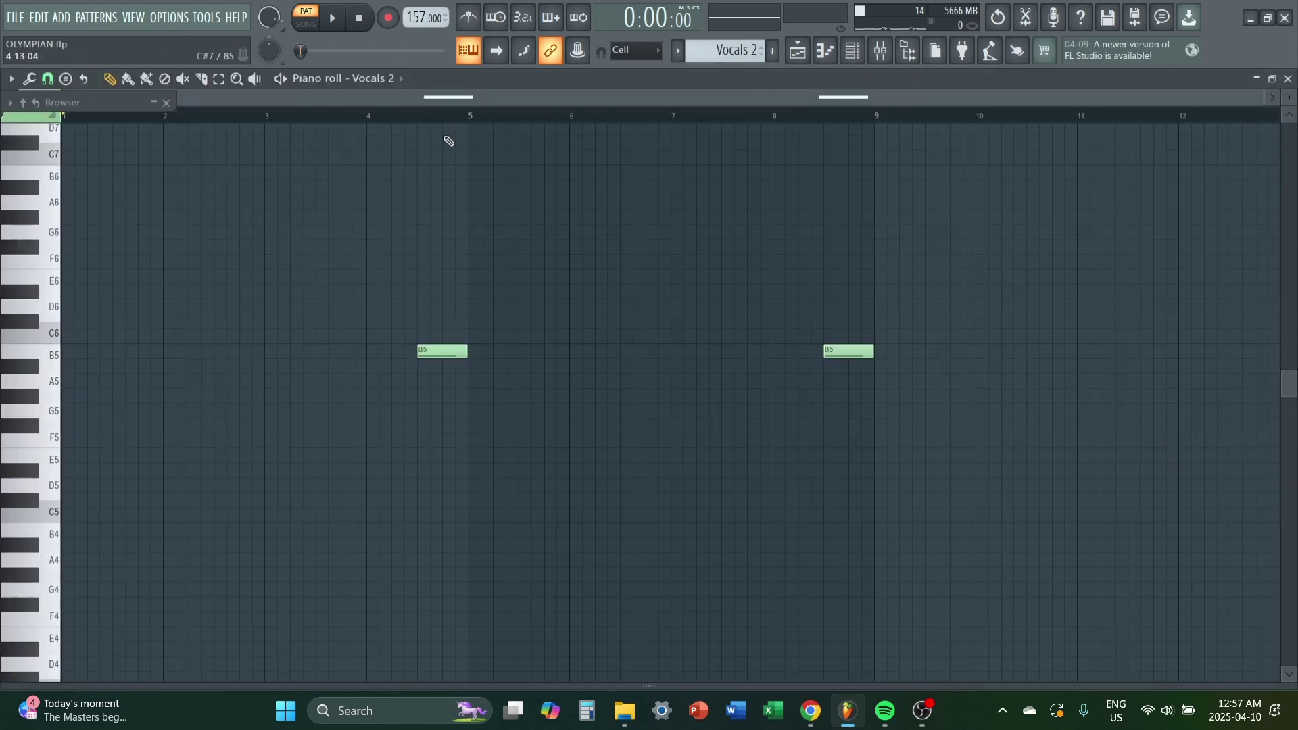
pyautogui.click(417, 112)
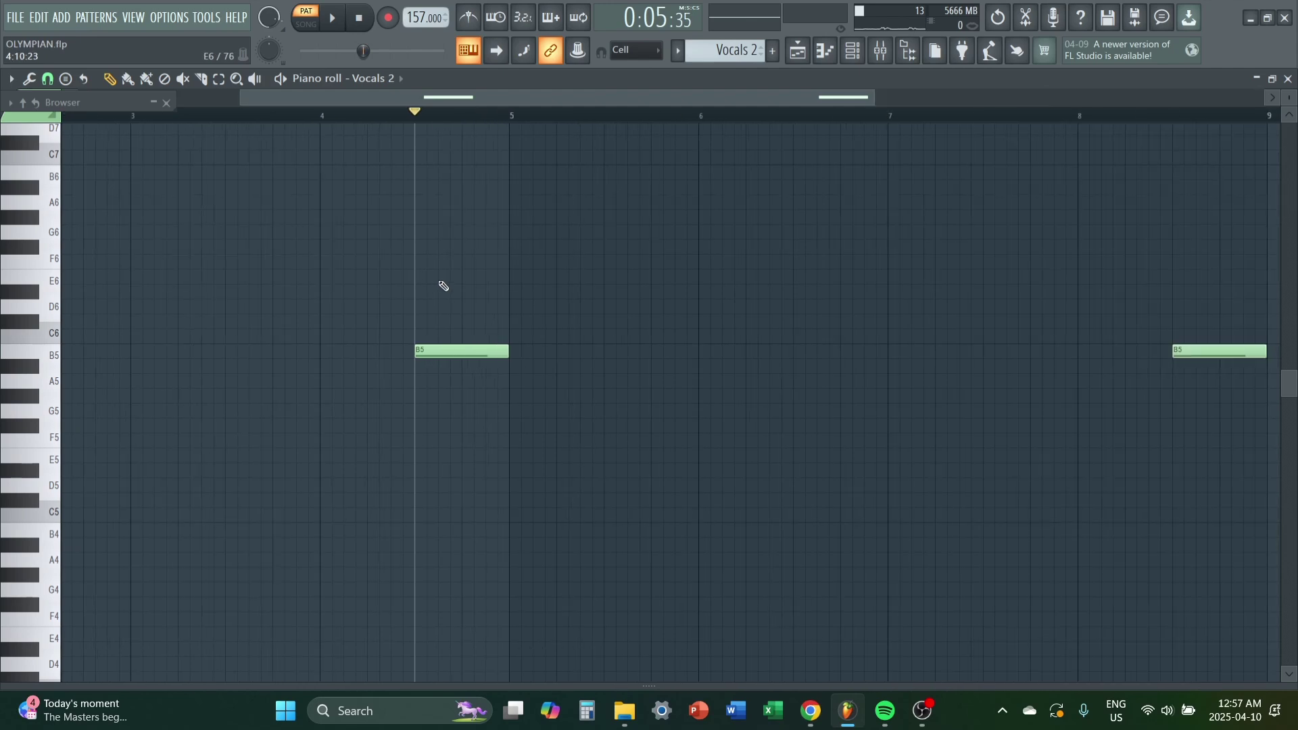
pyautogui.press('space')
pyautogui.press('space')
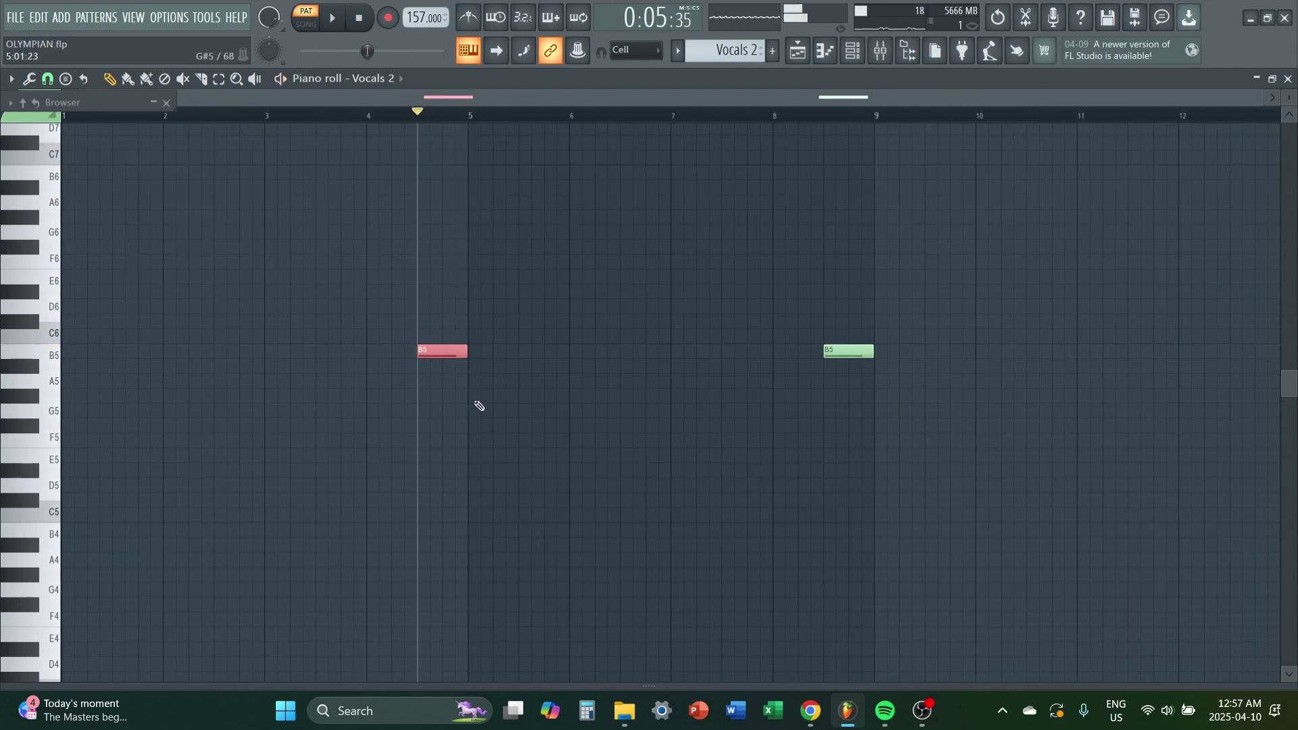
# Step: Show the Vocals 2 channel's Coded Swagger instrument and inspect Fruity parametric EQ 2 on its mixer track, Insert 8
pyautogui.click(859, 53)
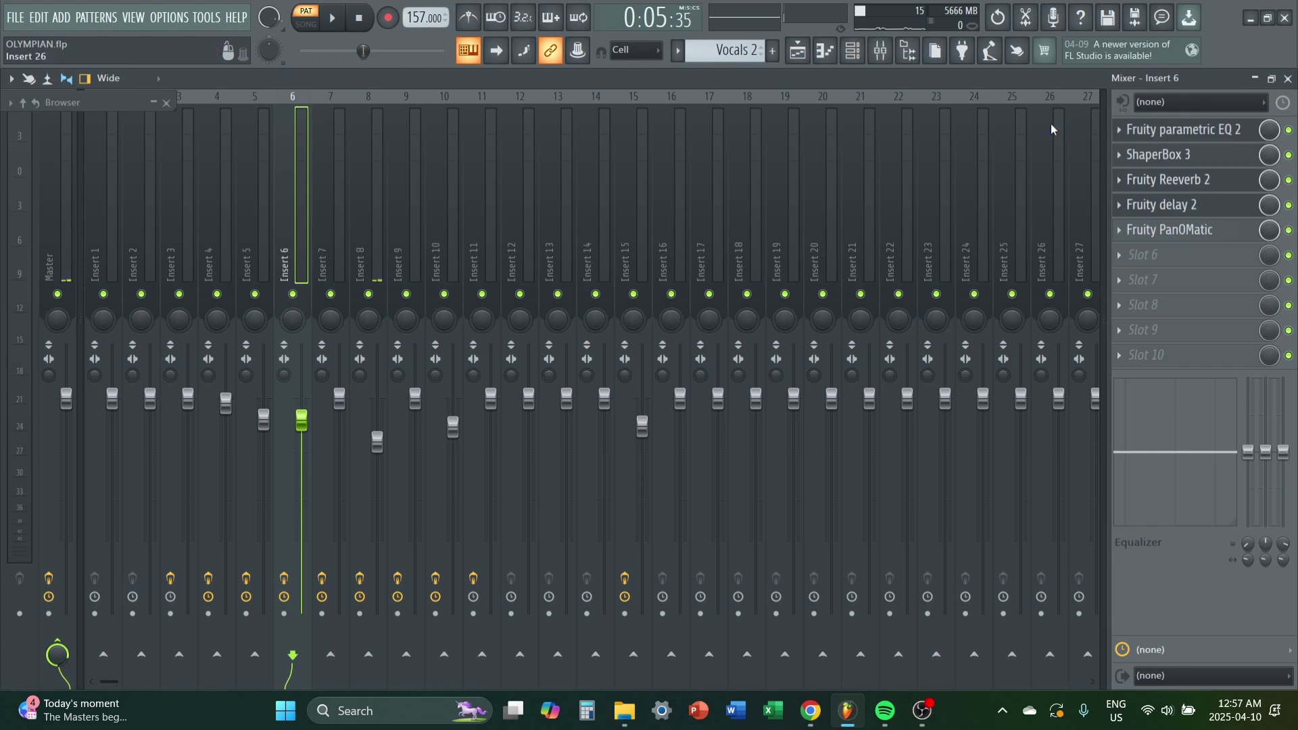
pyautogui.click(825, 51)
pyautogui.scroll(2, 412, 324)
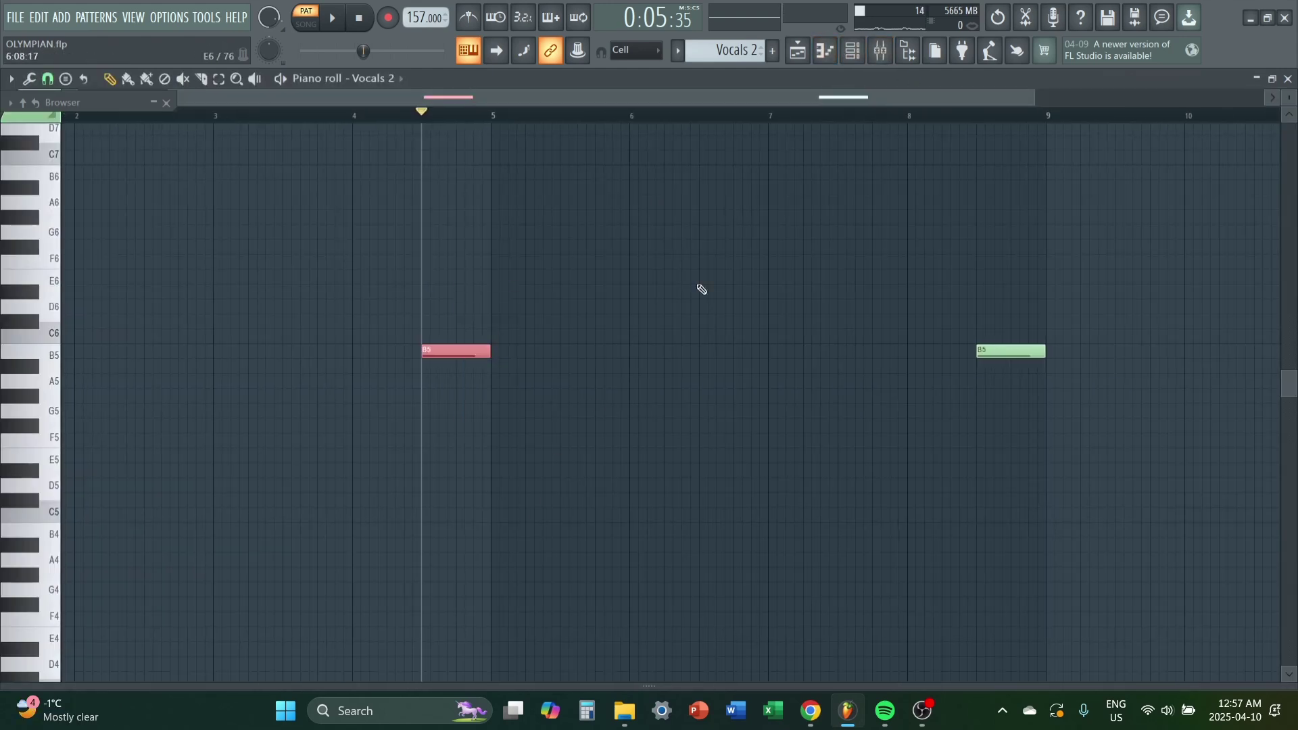
pyautogui.press('F6')
pyautogui.click(607, 394)
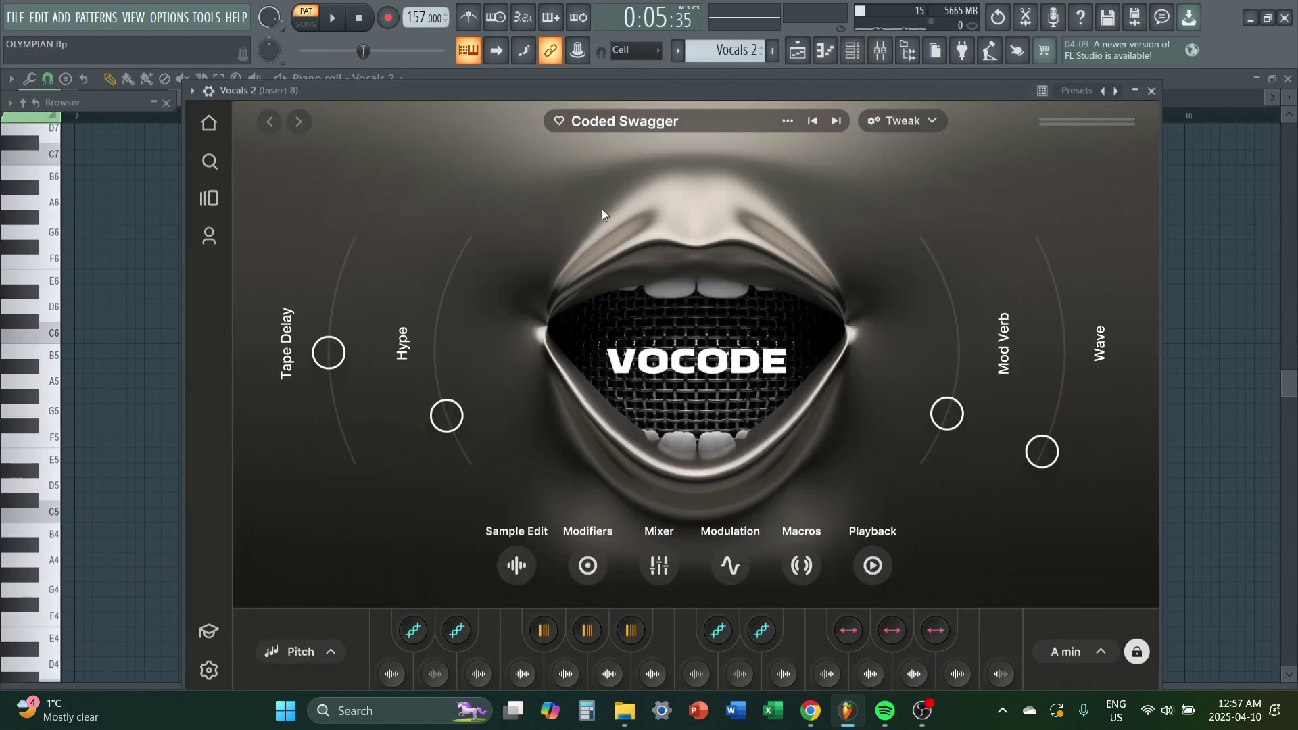
pyautogui.click(857, 53)
pyautogui.click(1180, 131)
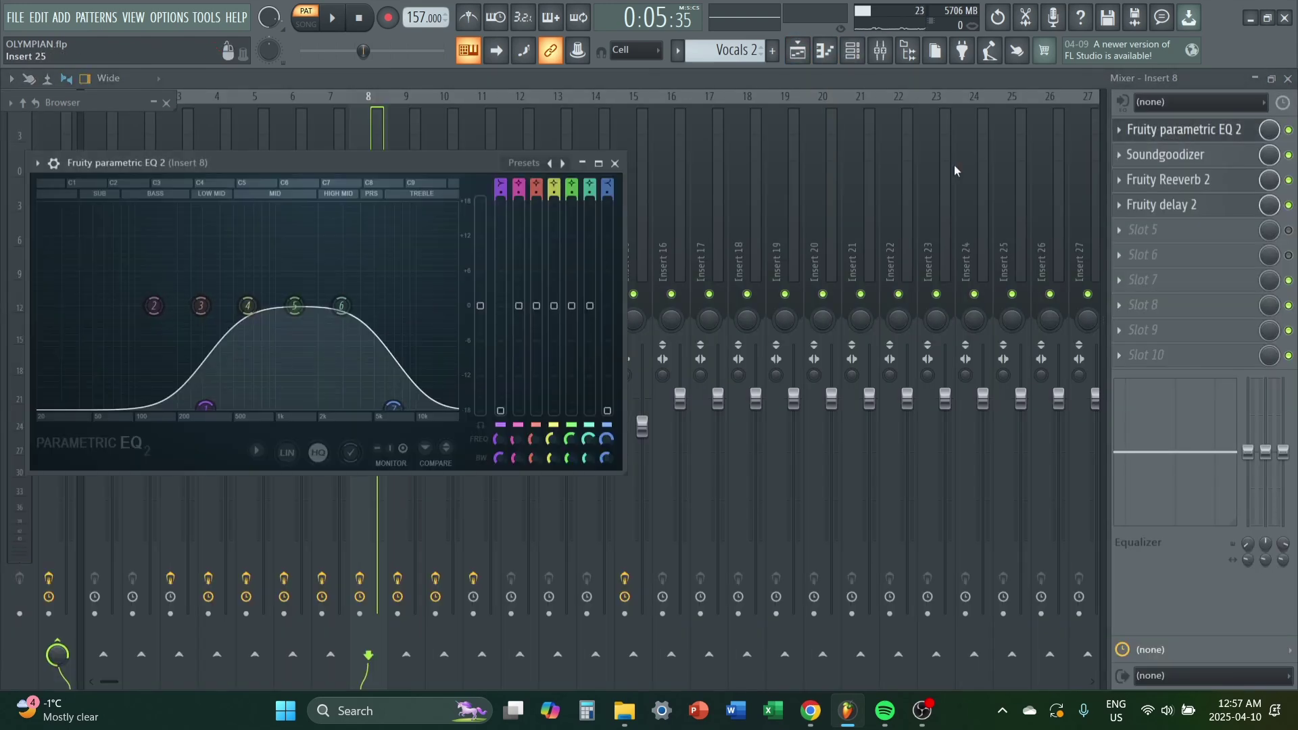
# Step: Inspect the Soundgoodizer, Fruity Reeverb 2 and Fruity delay 2 settings on mixer track Insert 8
pyautogui.click(1164, 155)
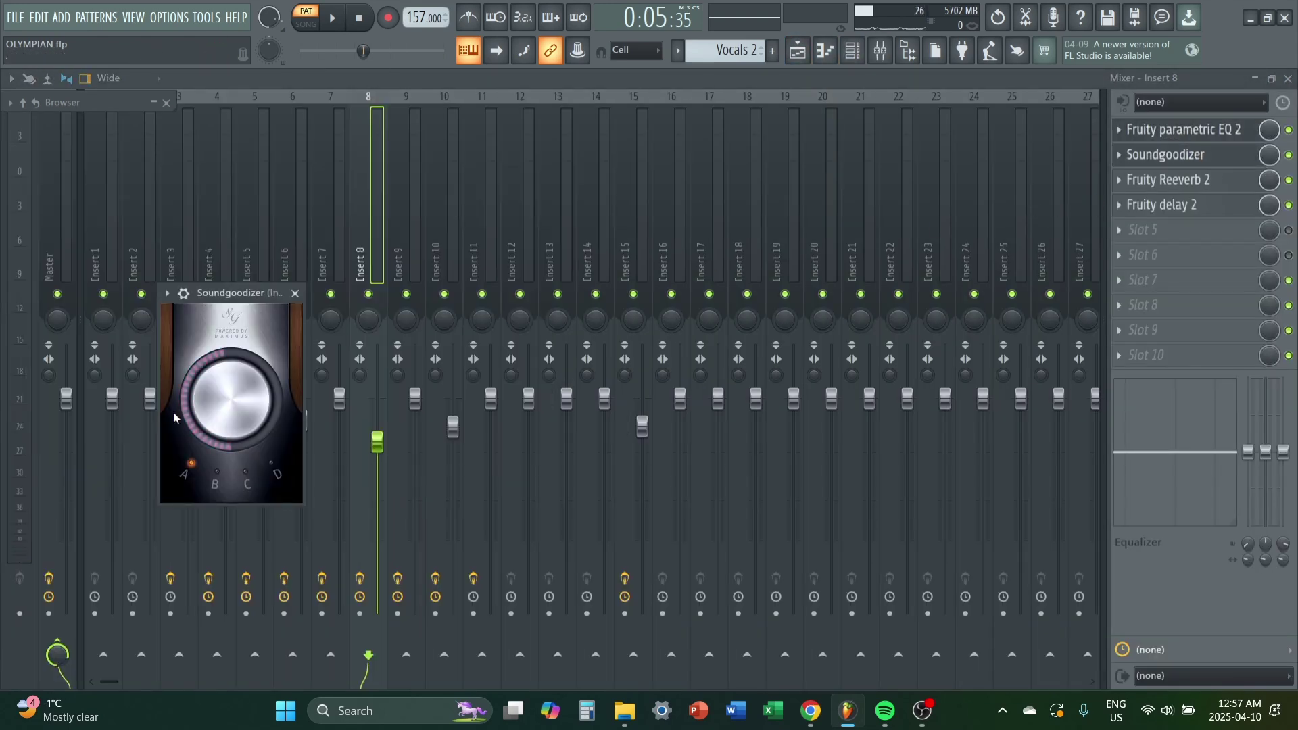
pyautogui.click(1164, 179)
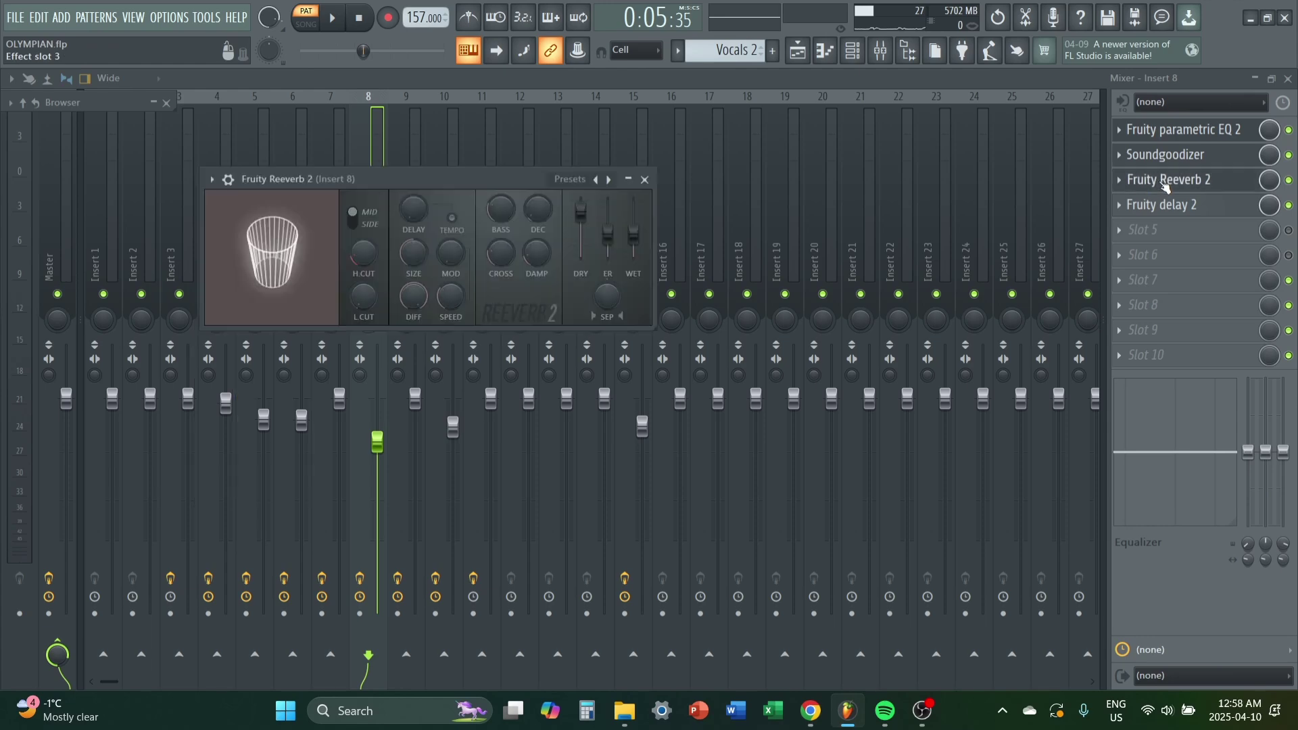
pyautogui.click(1165, 211)
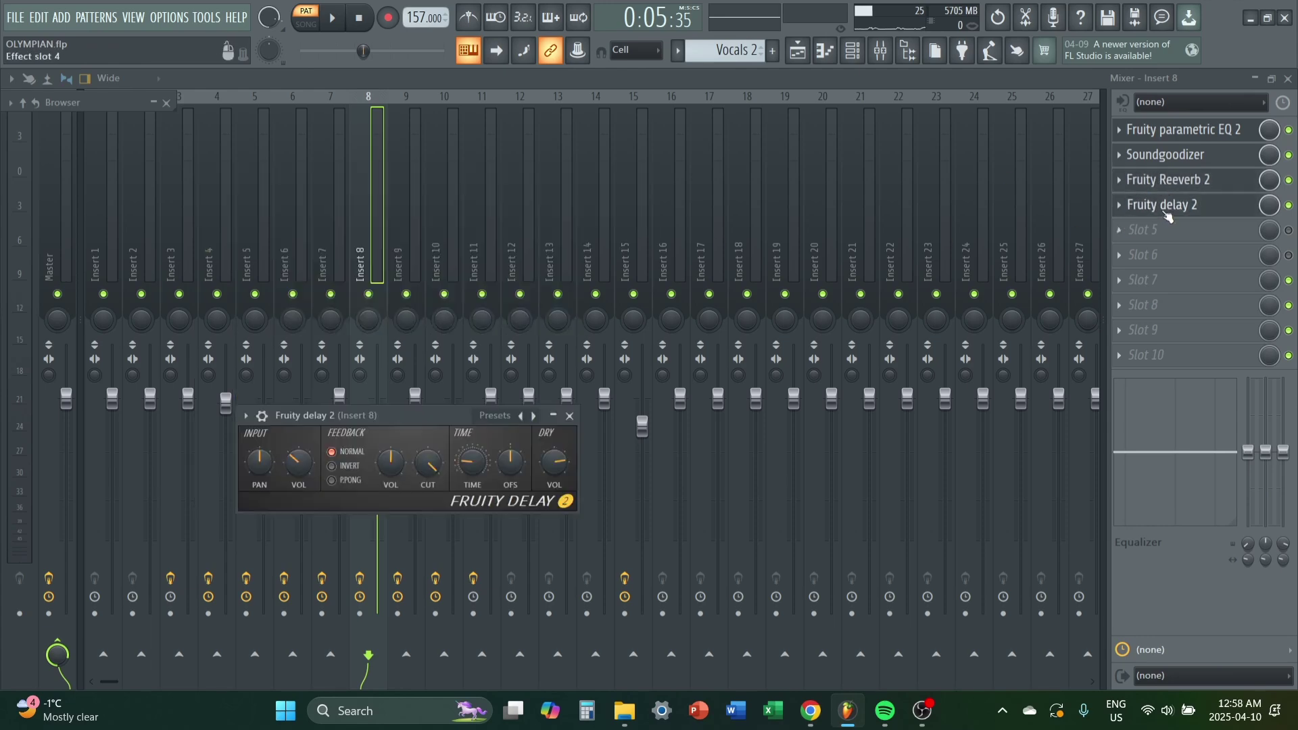
# Step: Open the Snare pattern from the playlist in the piano roll and play its C5 hits
pyautogui.press('F5')
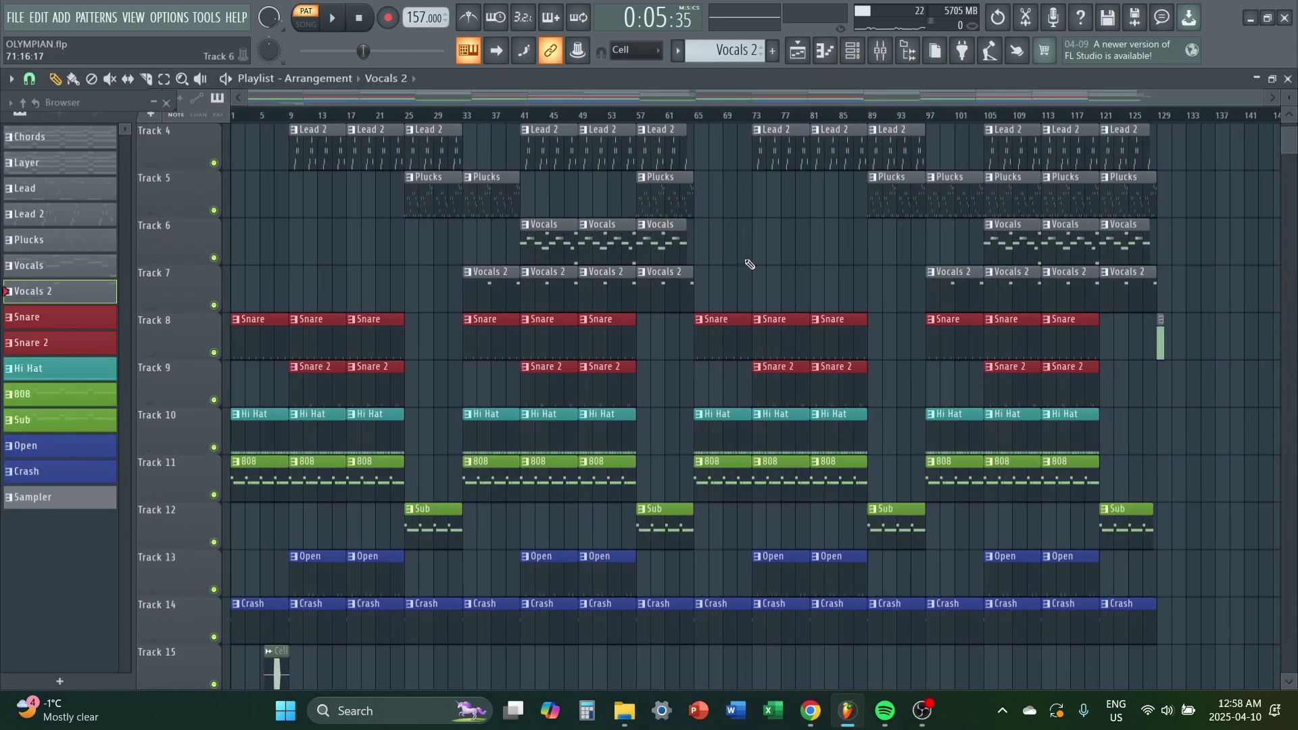
pyautogui.scroll(-2, 565, 223)
pyautogui.scroll(5, 255, 284)
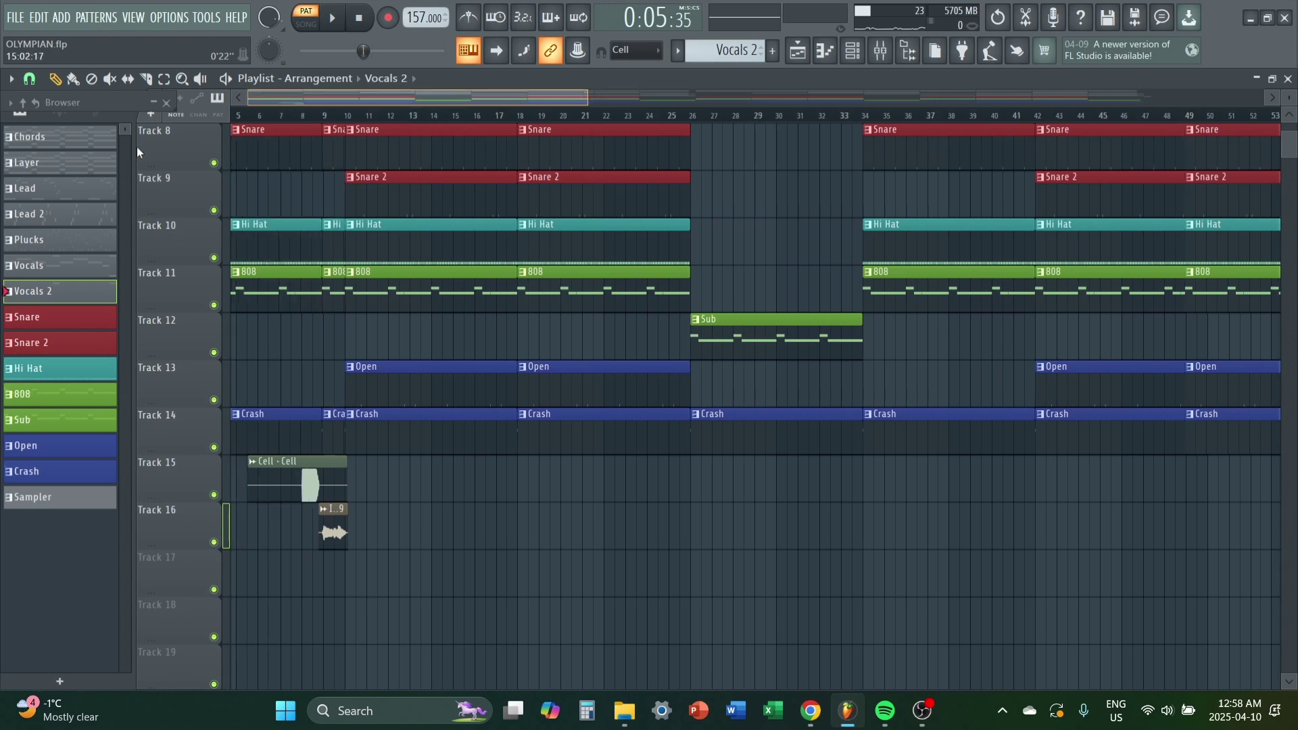
pyautogui.scroll(4, 254, 284)
pyautogui.doubleClick(284, 347)
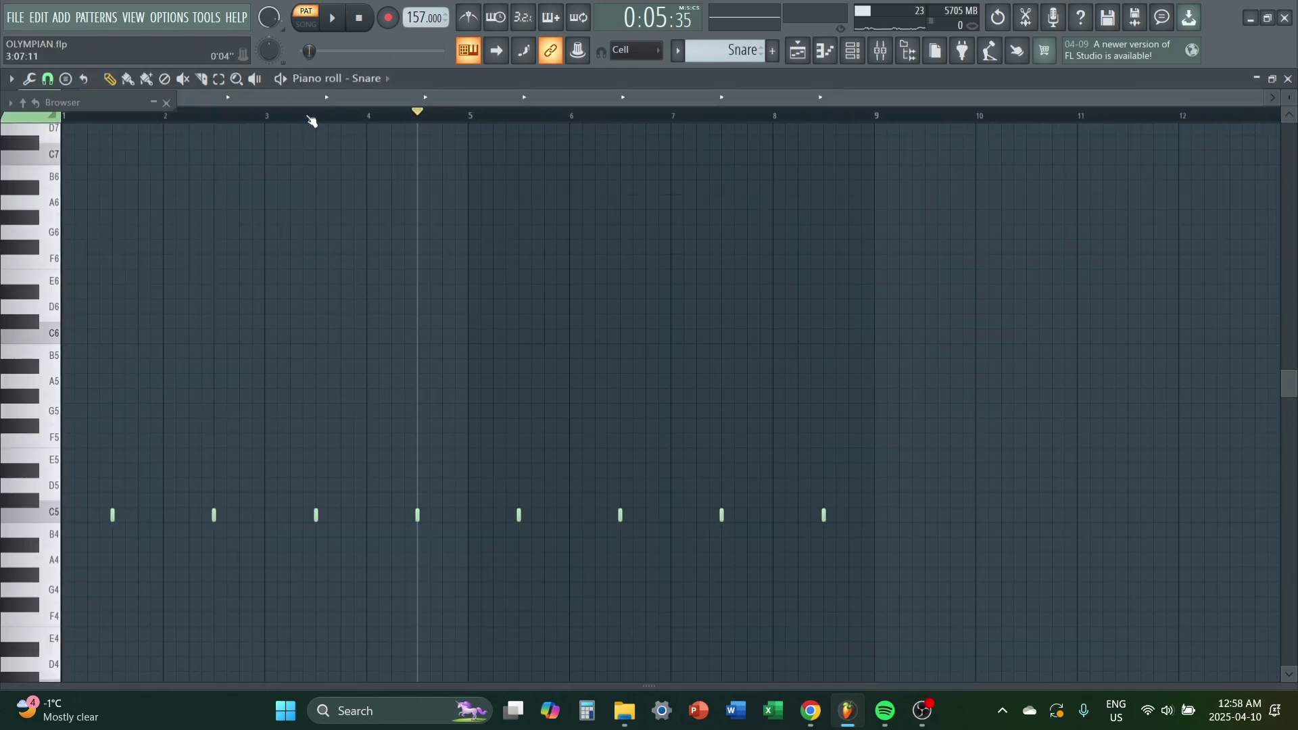
pyautogui.press('space')
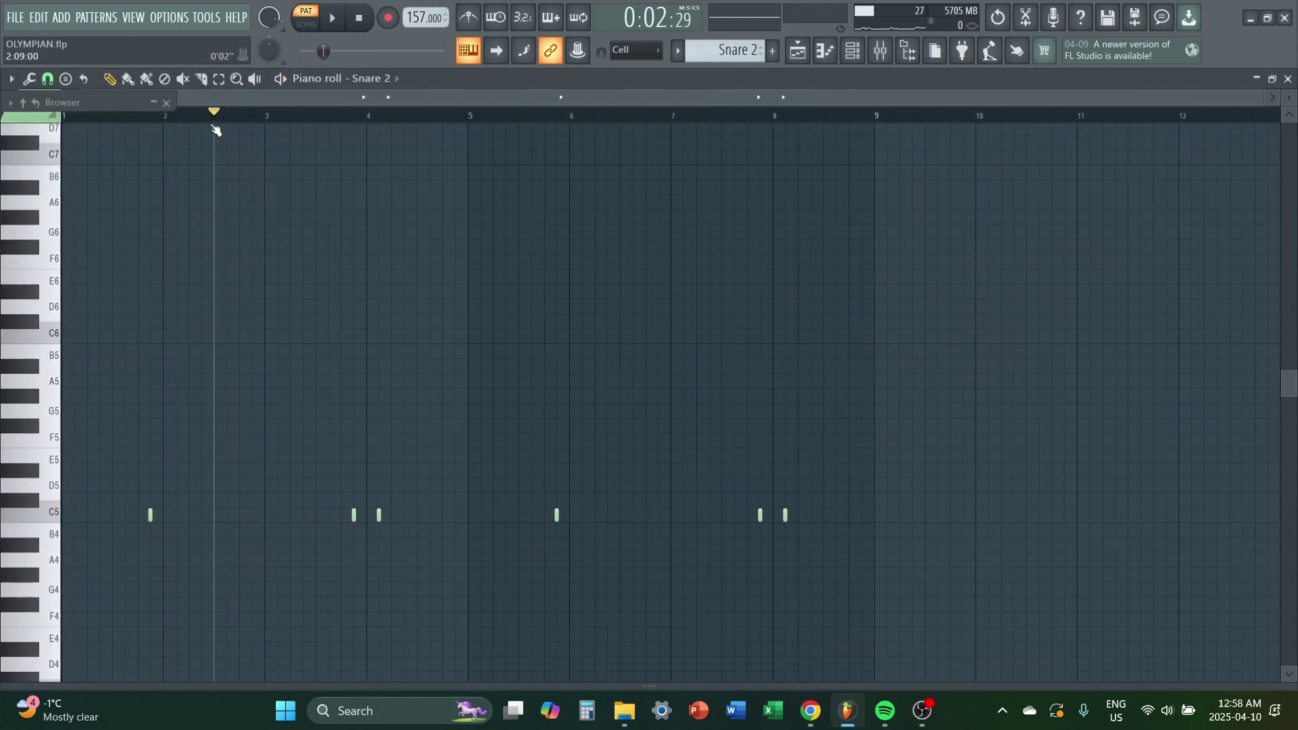
# Step: Play the Snare 2 pattern from just before its first hit, then from just before the hits around bar 4
pyautogui.click(139, 116)
pyautogui.press('space')
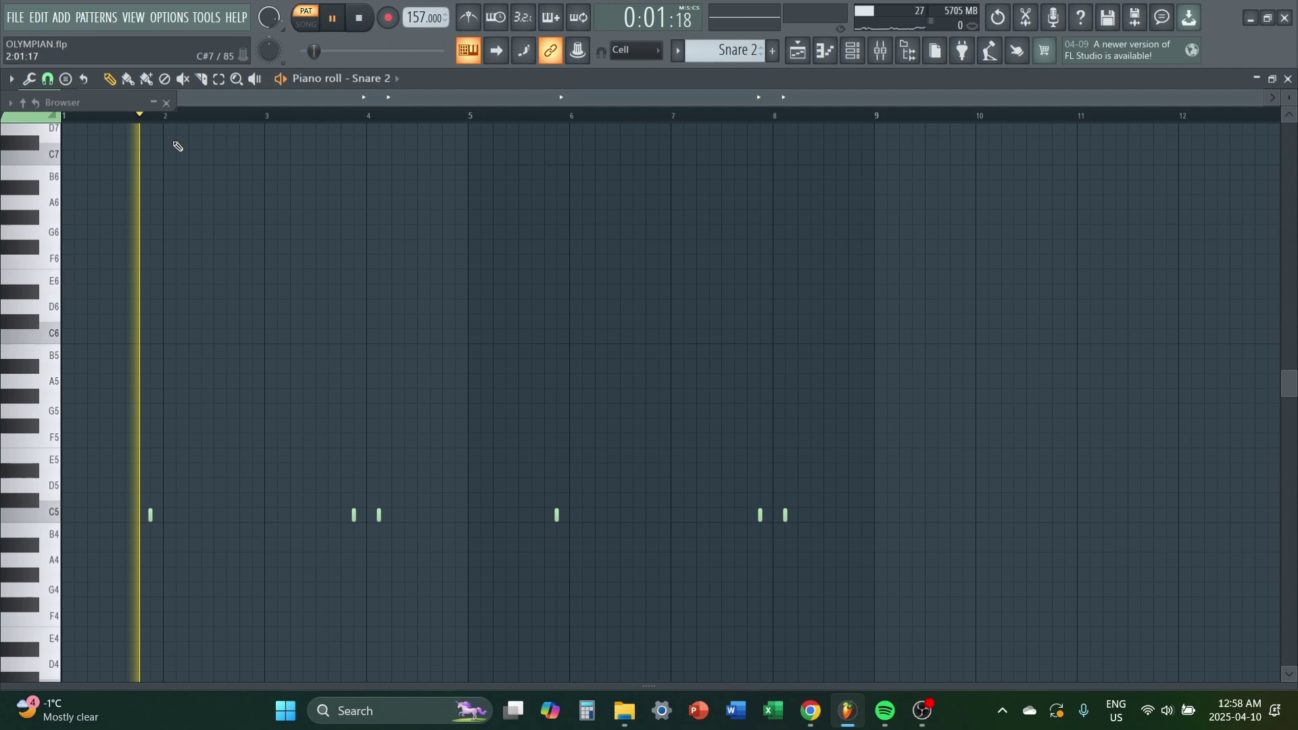
pyautogui.click(329, 117)
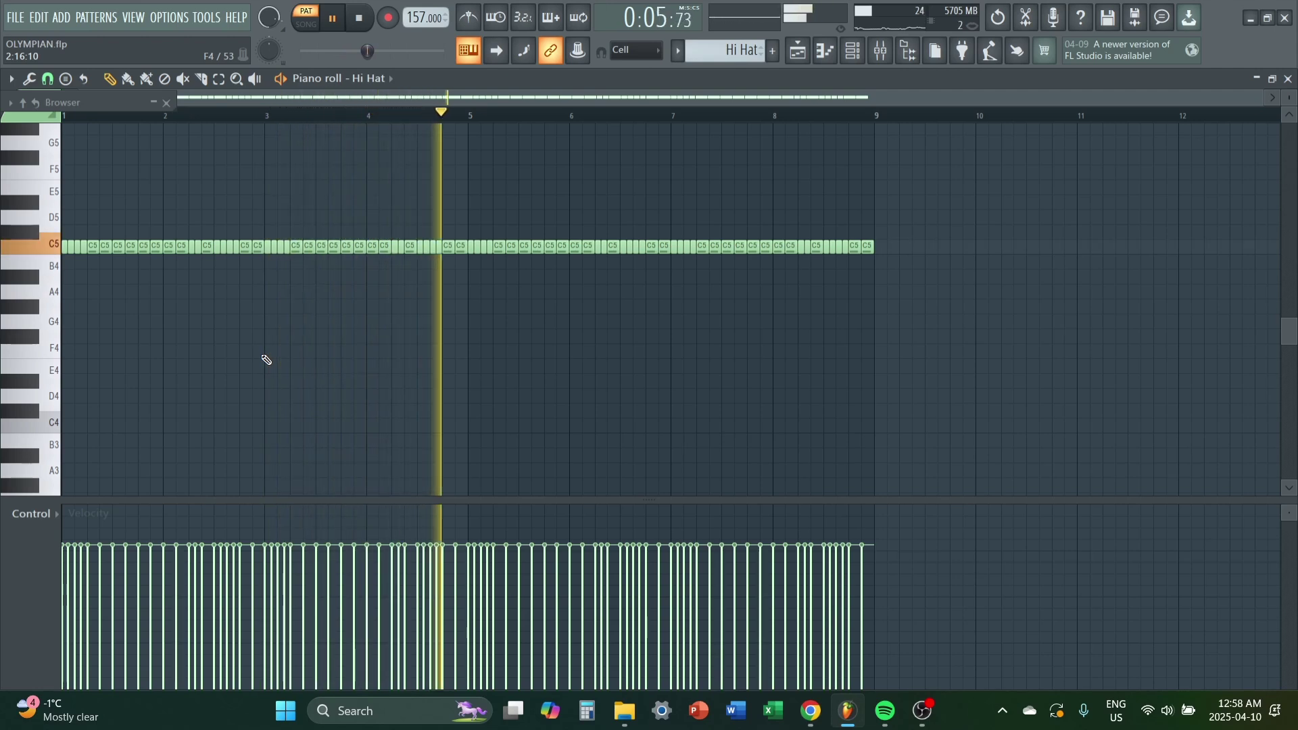
# Step: Stop the Hi Hat pattern's playback and inspect the Fruity PanOMatic settings on mixer track Insert 3
pyautogui.press('space')
pyautogui.press('F9')
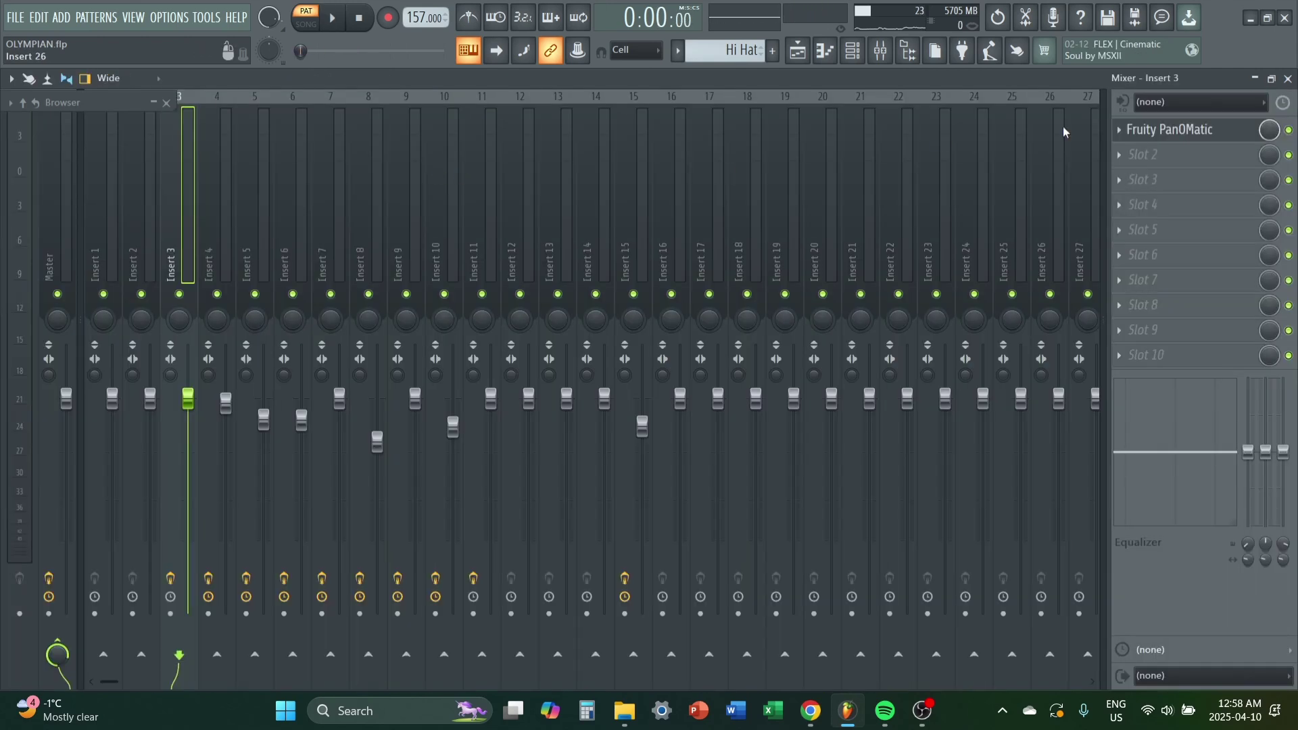
pyautogui.click(1167, 131)
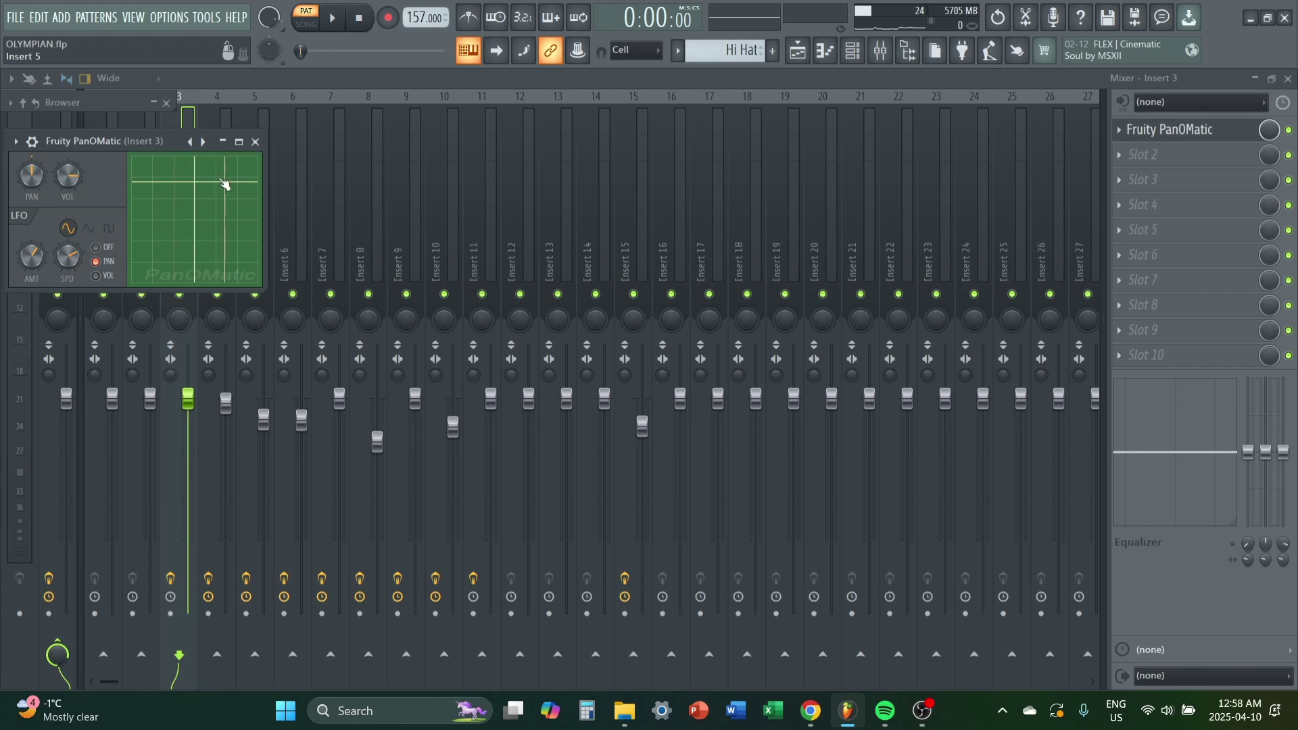
# Step: Show the 808 pattern in the piano roll and play its opening bars
pyautogui.press('F7')
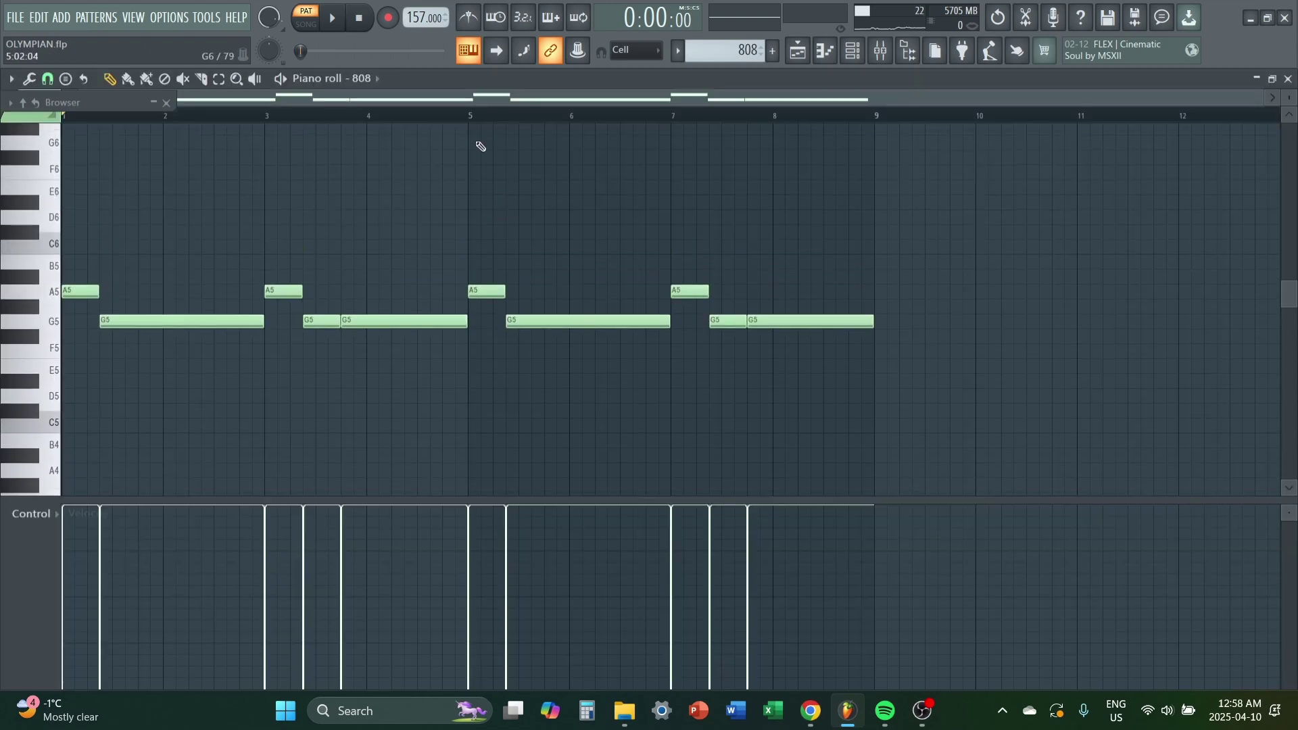
pyautogui.press('space')
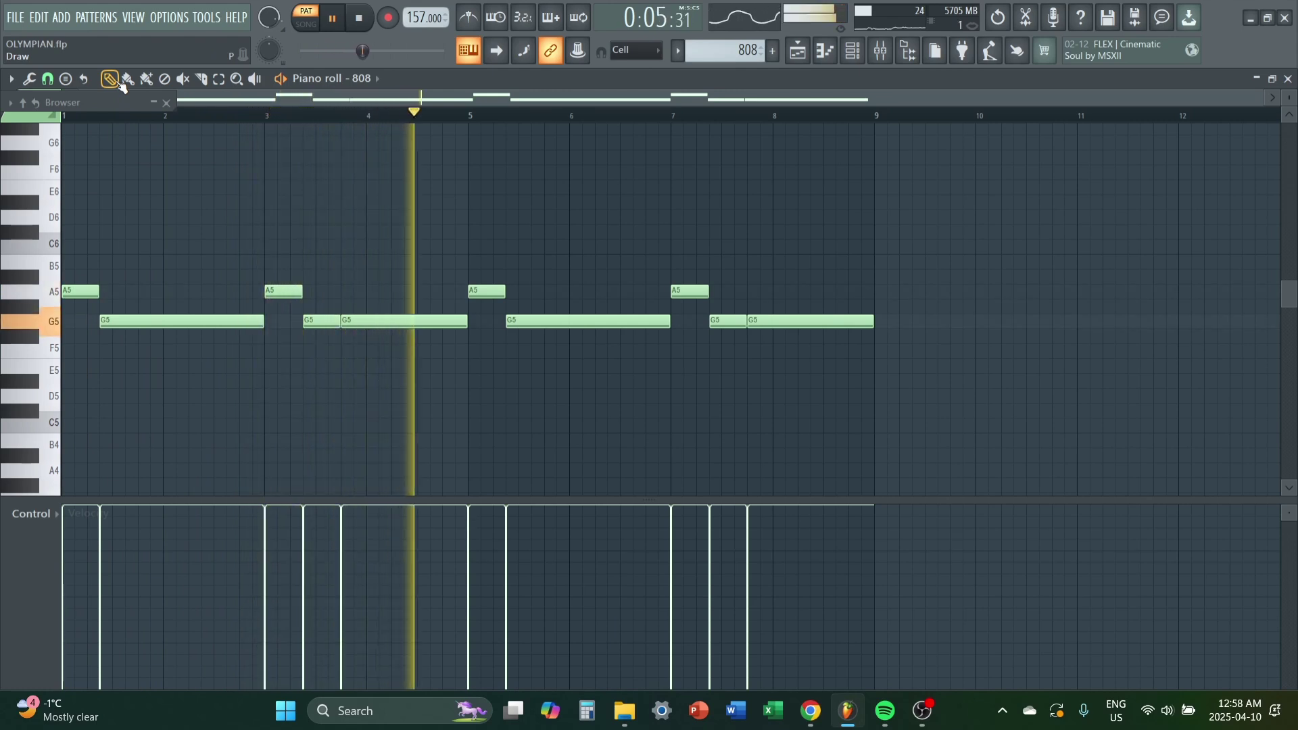
pyautogui.press('space')
# Step: Highlight the 808 pattern's A5 and G5 notes in the first four bars to point out the repeating phrase
pyautogui.moveTo(86, 239); pyautogui.dragTo(407, 412)
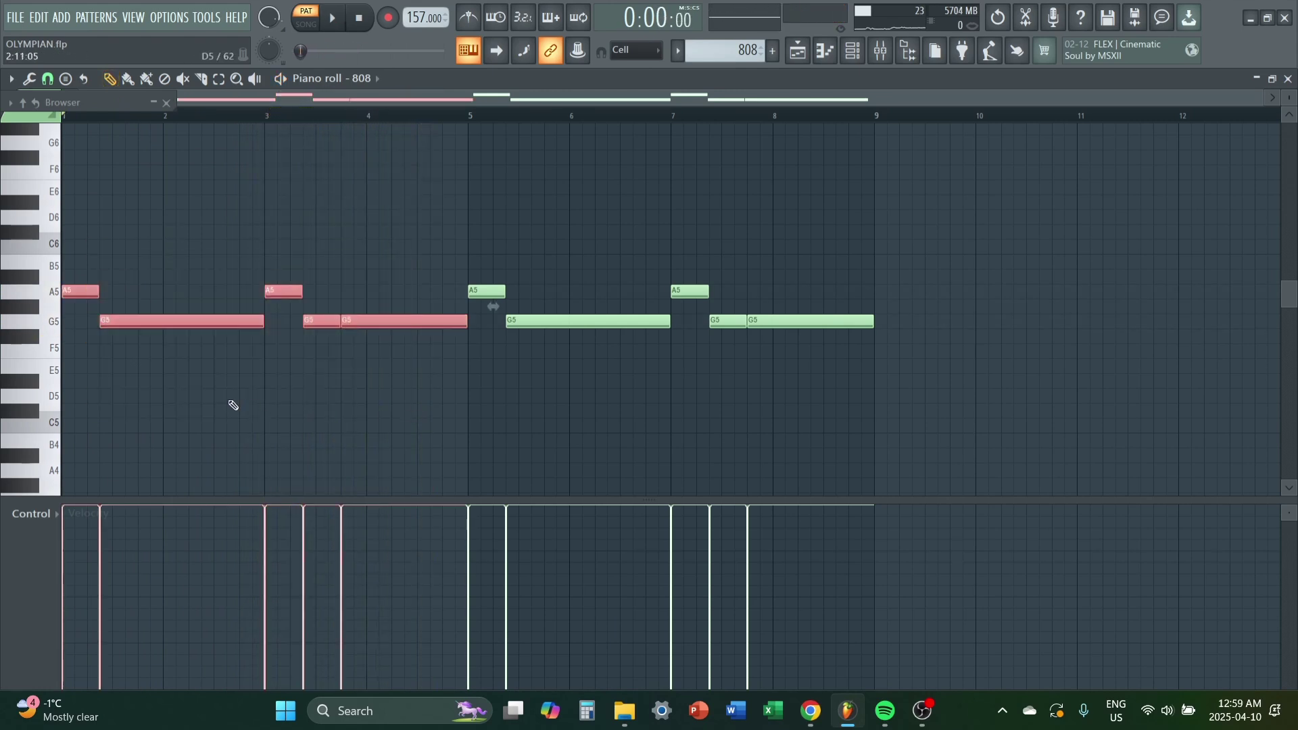
pyautogui.moveTo(73, 242); pyautogui.dragTo(426, 399)
pyautogui.click(426, 400)
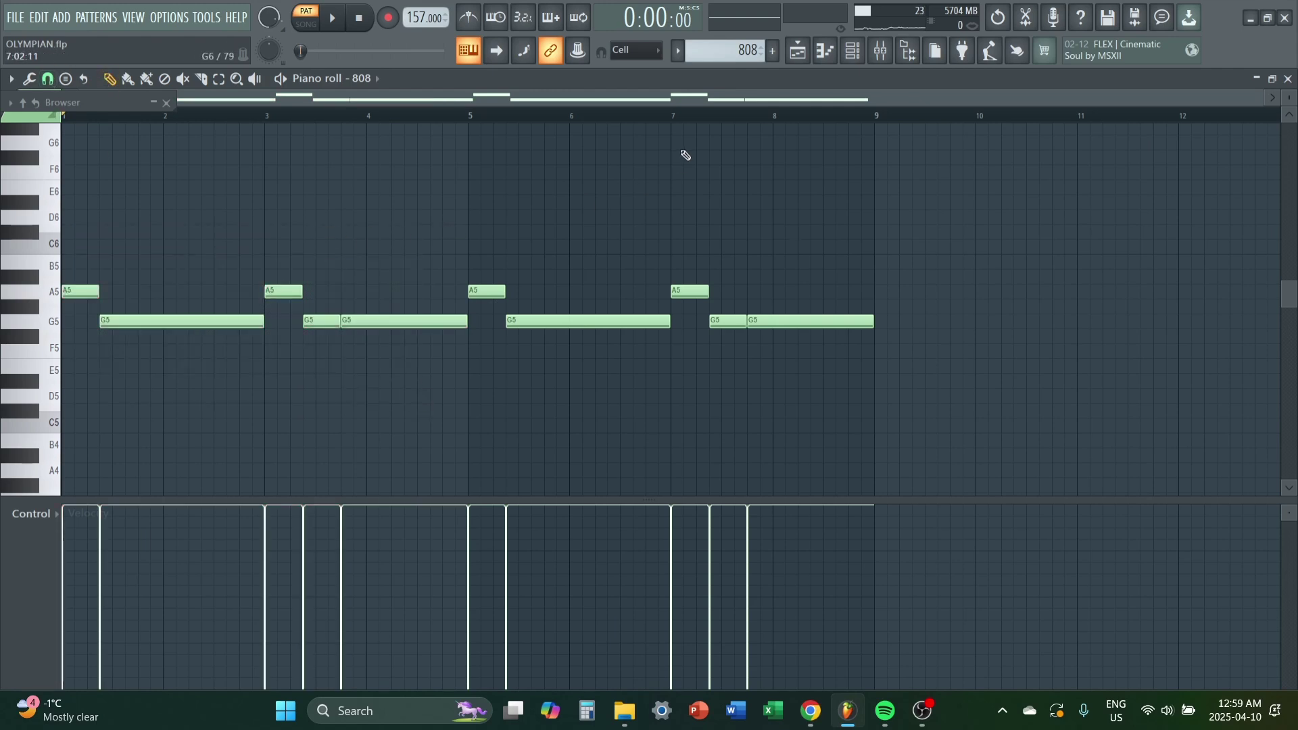
pyautogui.moveTo(83, 255); pyautogui.dragTo(357, 409)
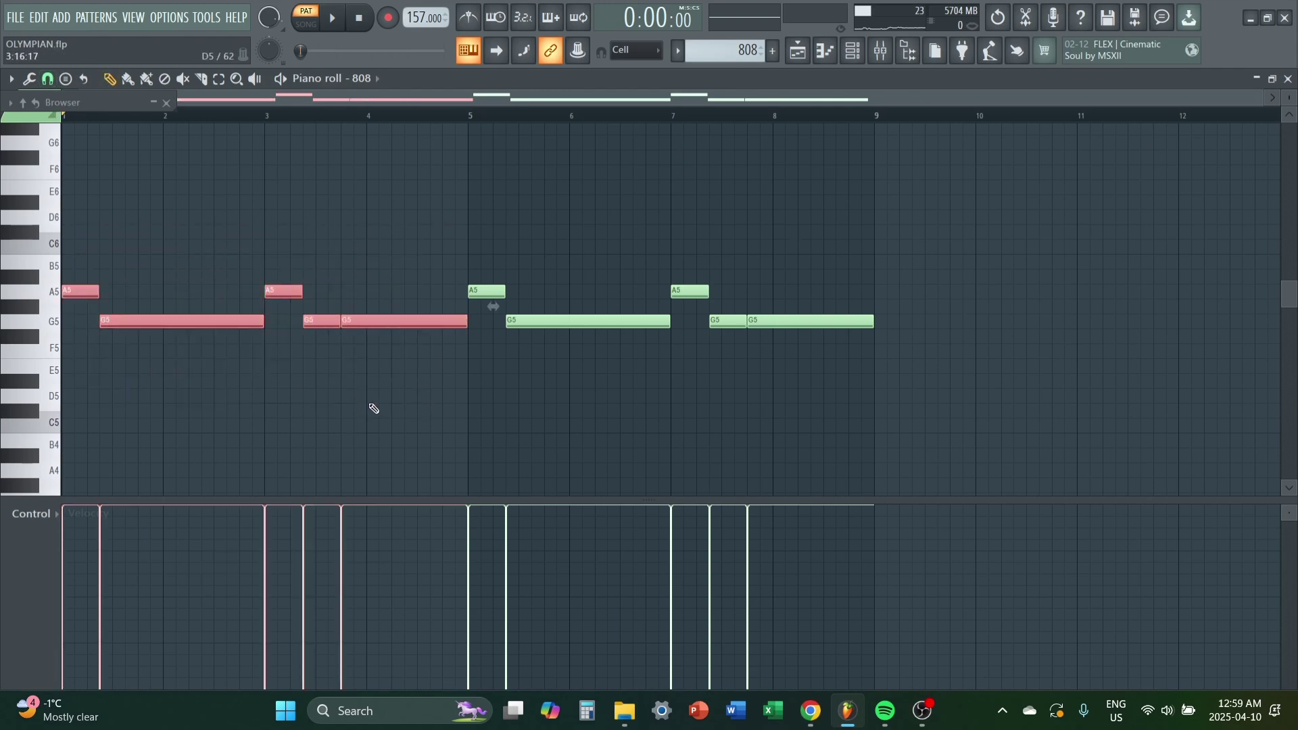
pyautogui.click(402, 365)
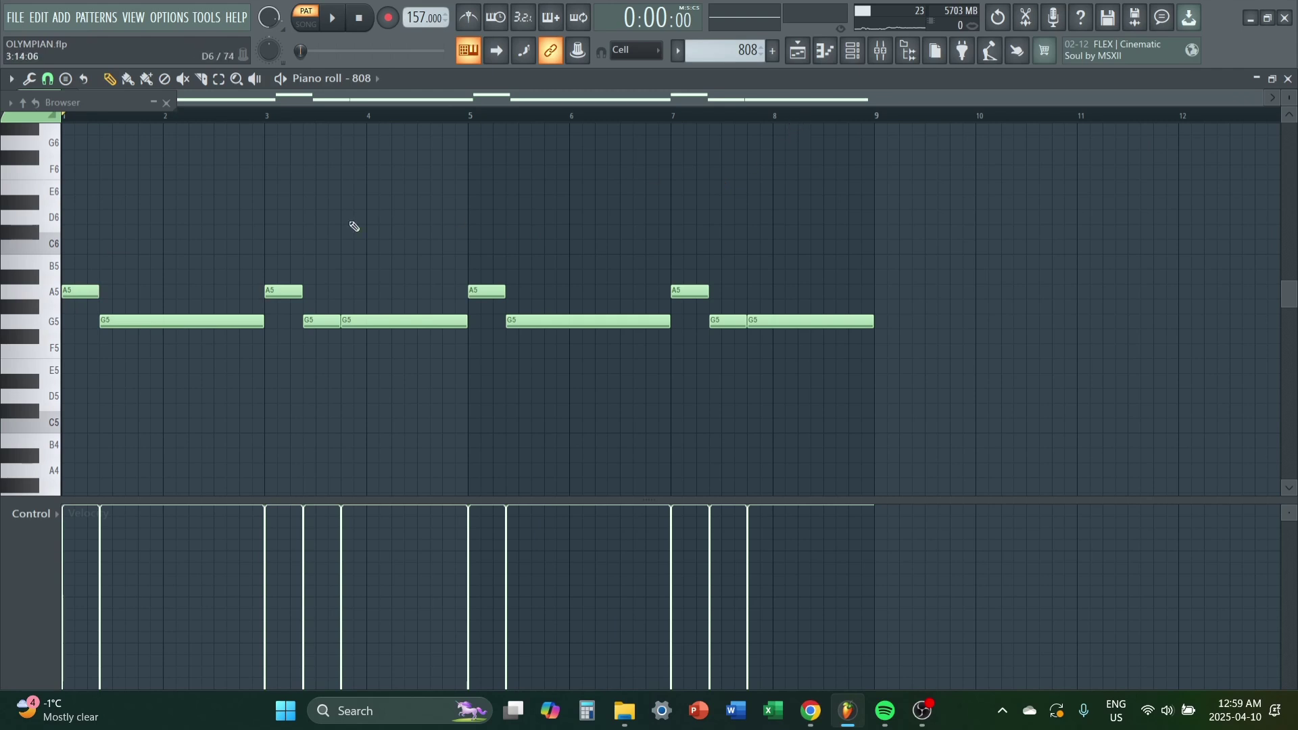
pyautogui.moveTo(75, 197); pyautogui.dragTo(379, 466)
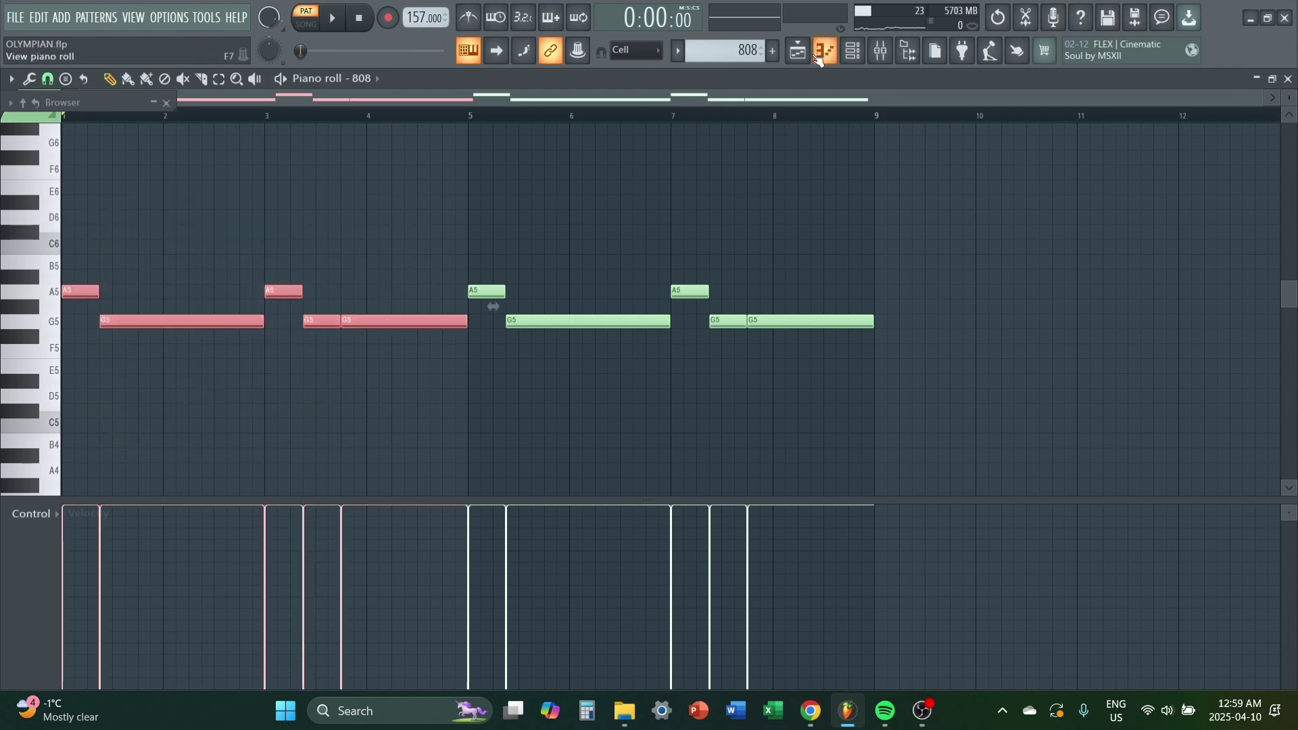
# Step: Switch to the Sub pattern, highlight its A3 and G3 notes, and play its opening bars
pyautogui.press('KP_Add')
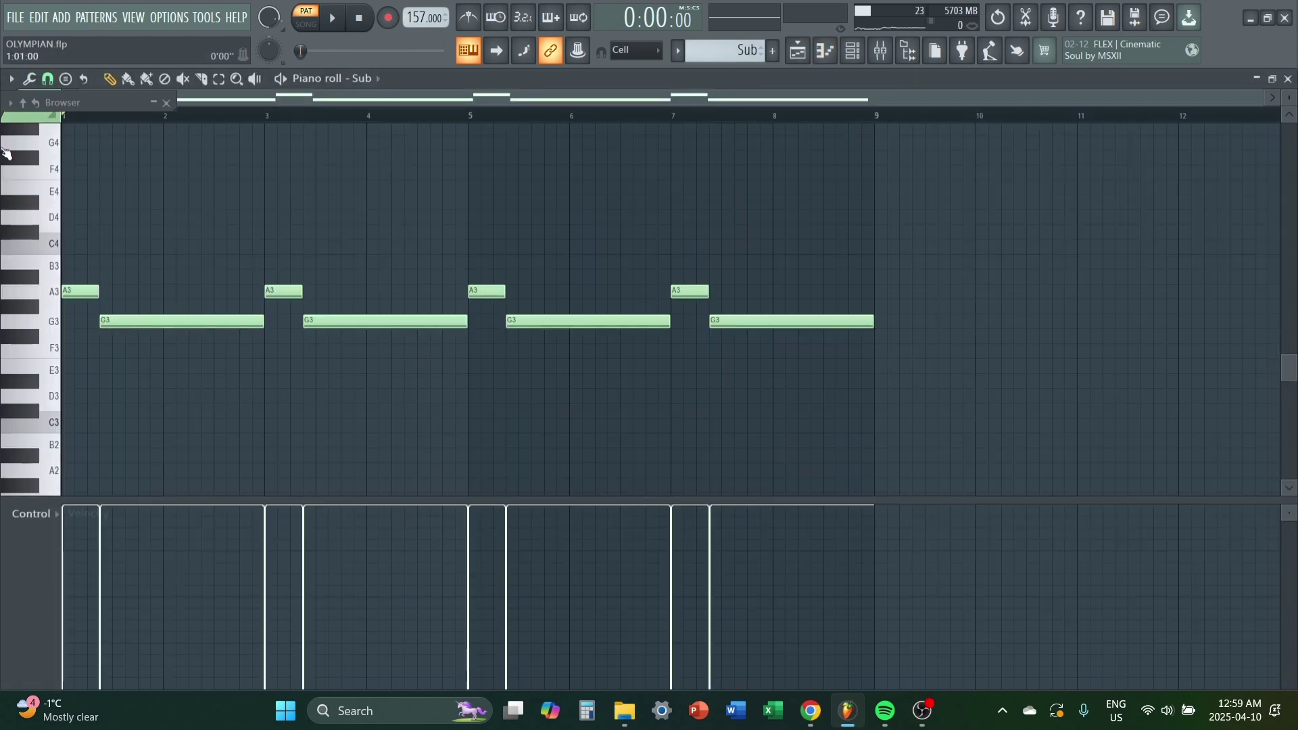
pyautogui.moveTo(119, 223); pyautogui.dragTo(553, 441)
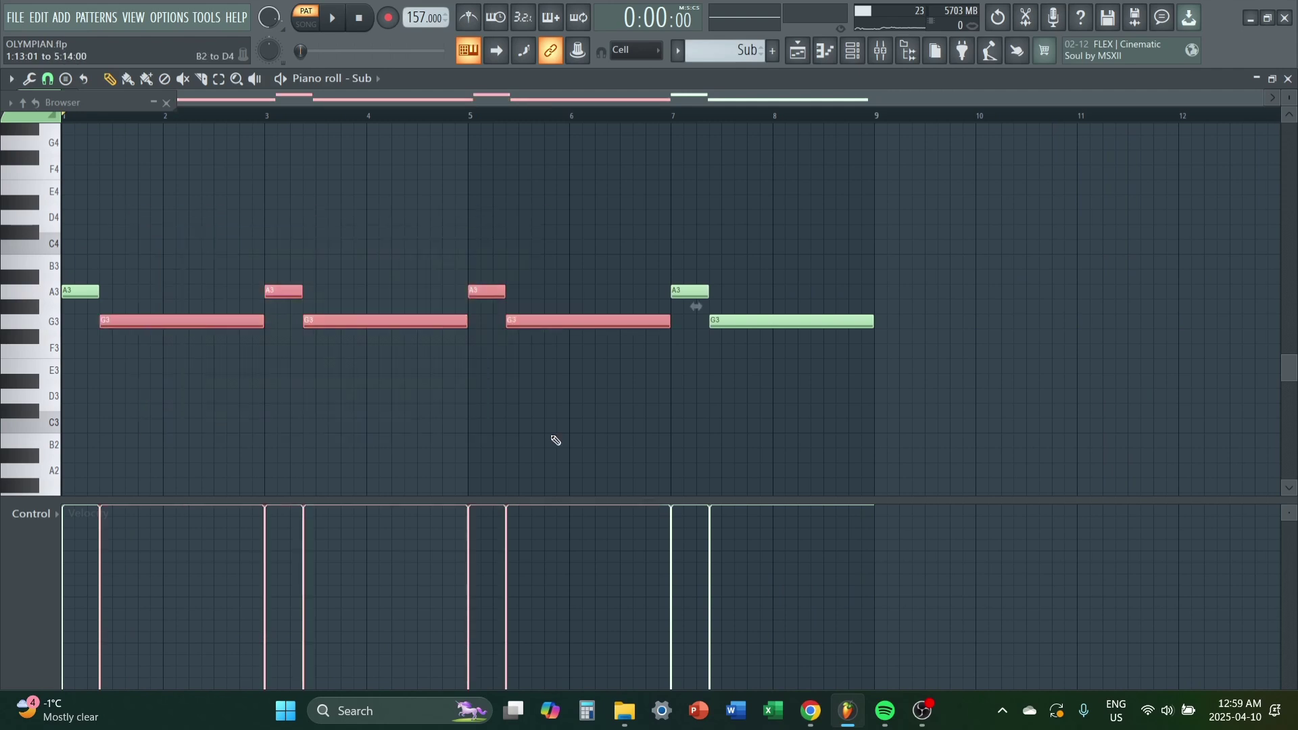
pyautogui.click(555, 441)
pyautogui.press('space')
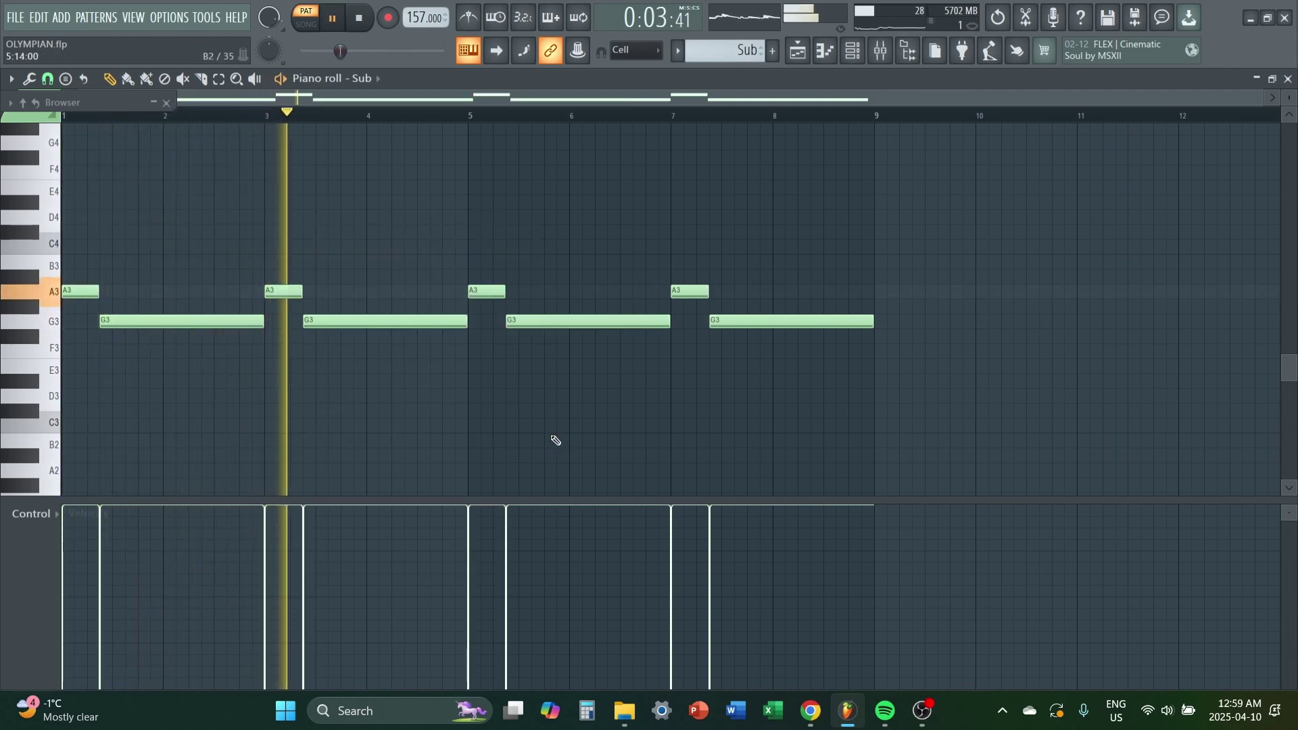
pyautogui.press('space')
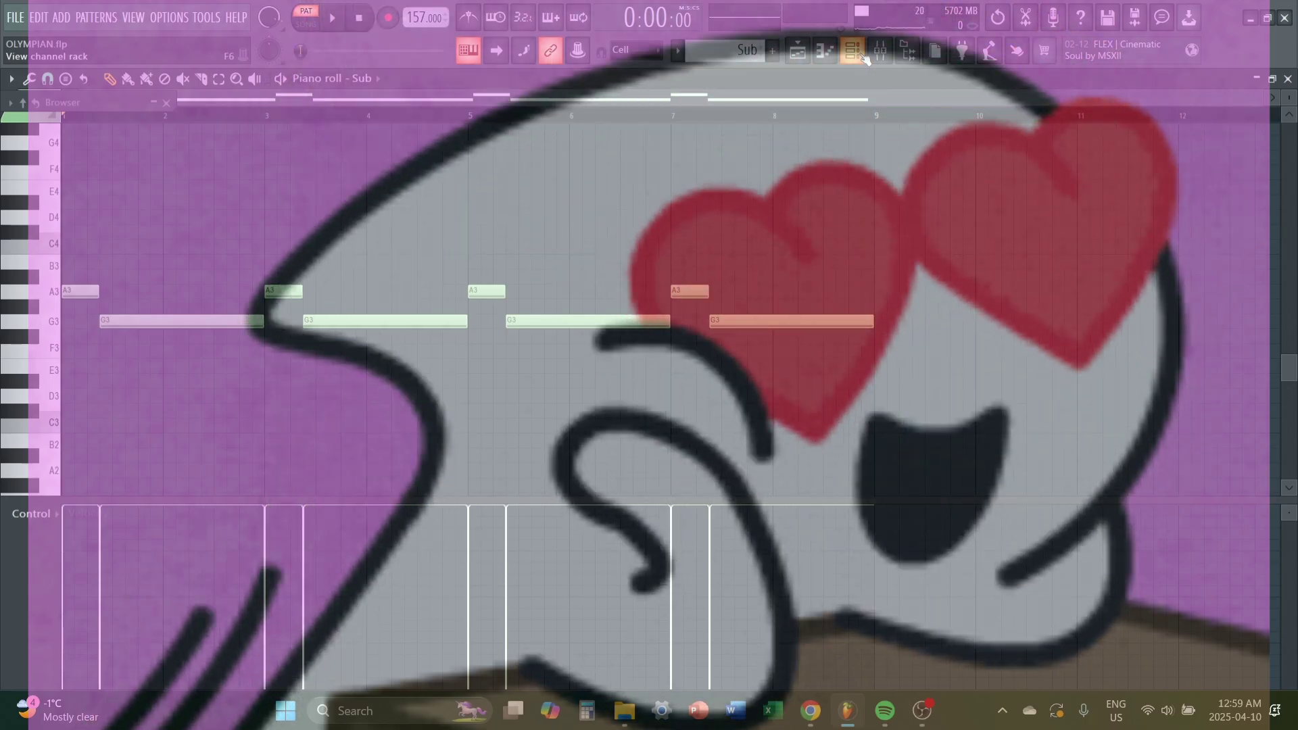
# Step: Show the Open pattern in the piano roll and play it from just before its second hit, then play the Crash pattern
pyautogui.click(853, 49)
pyautogui.click(581, 480)
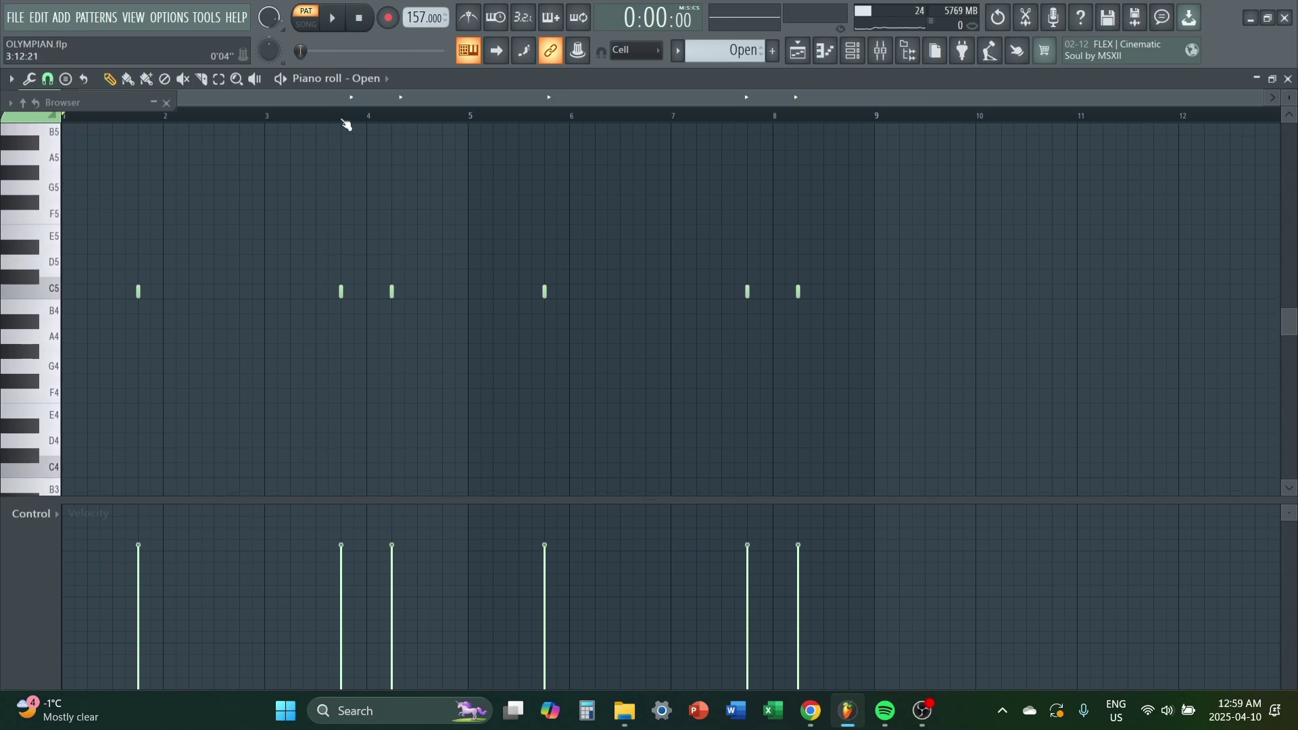
pyautogui.press('space')
pyautogui.click(320, 112)
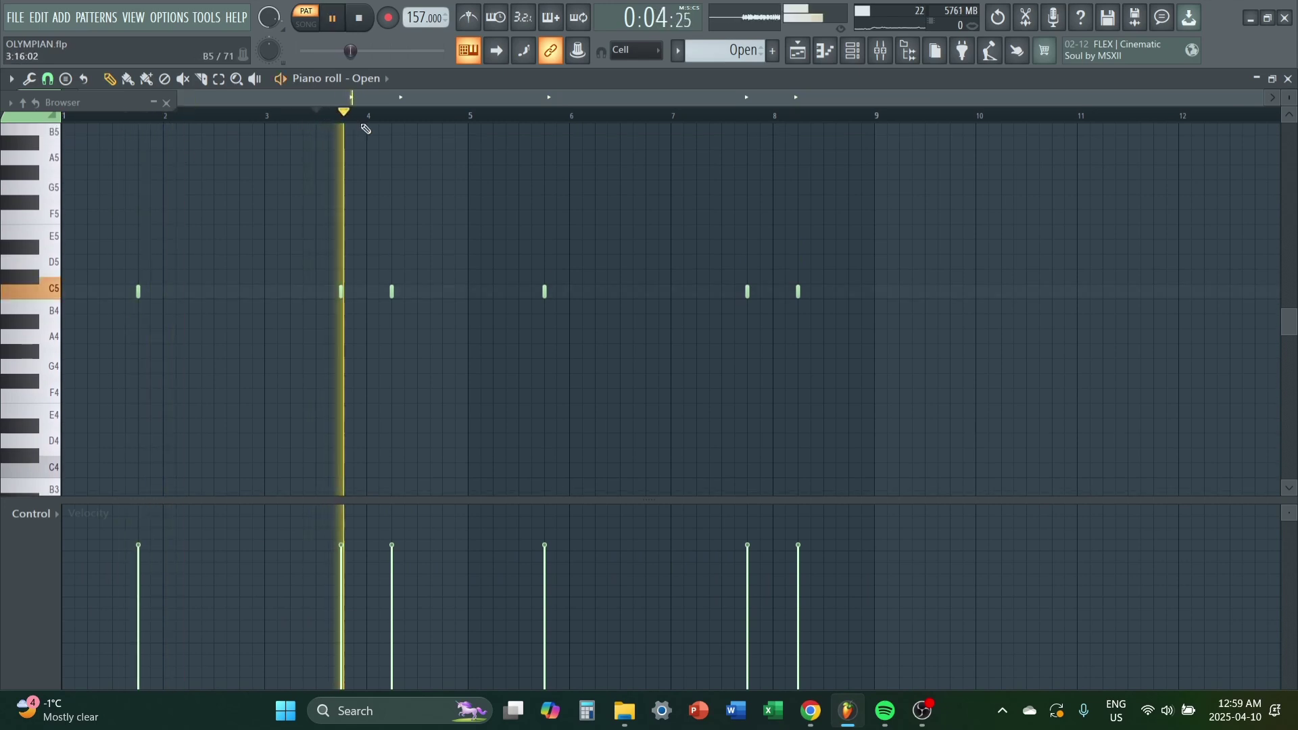
pyautogui.scroll(-1, 727, 50)
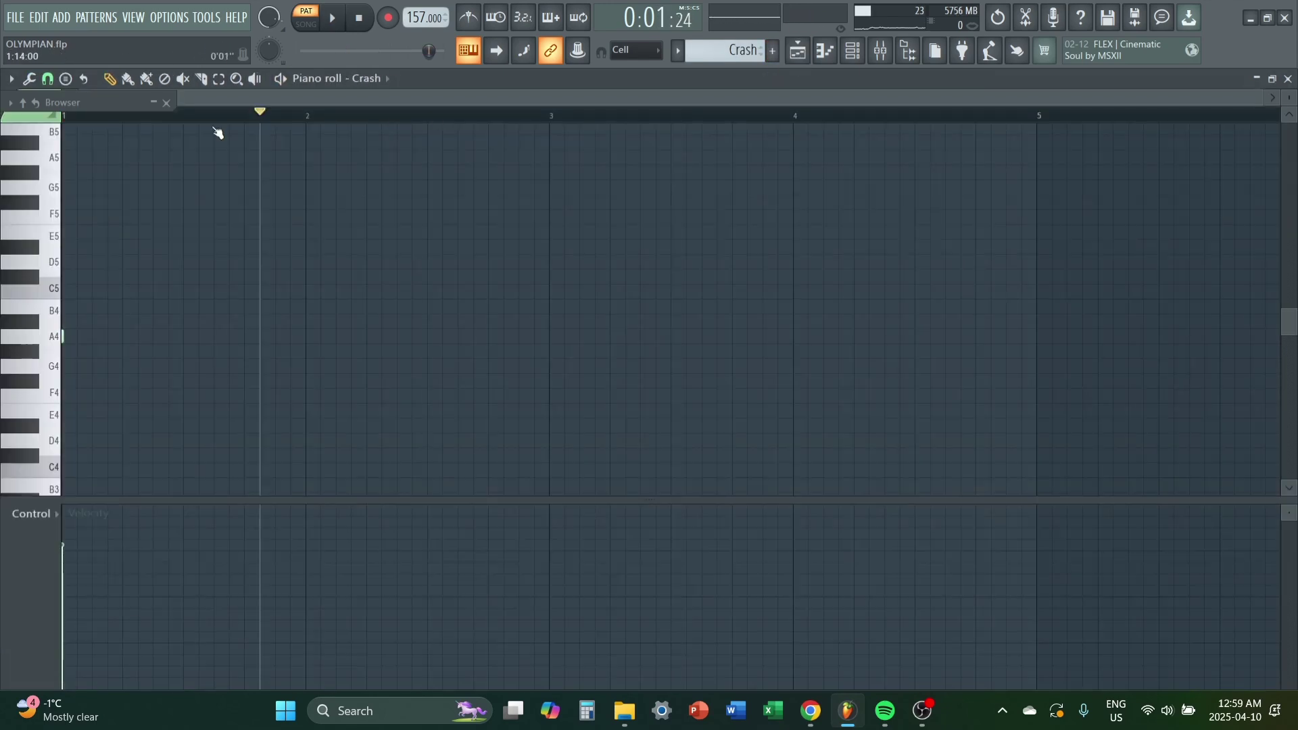
pyautogui.press('space')
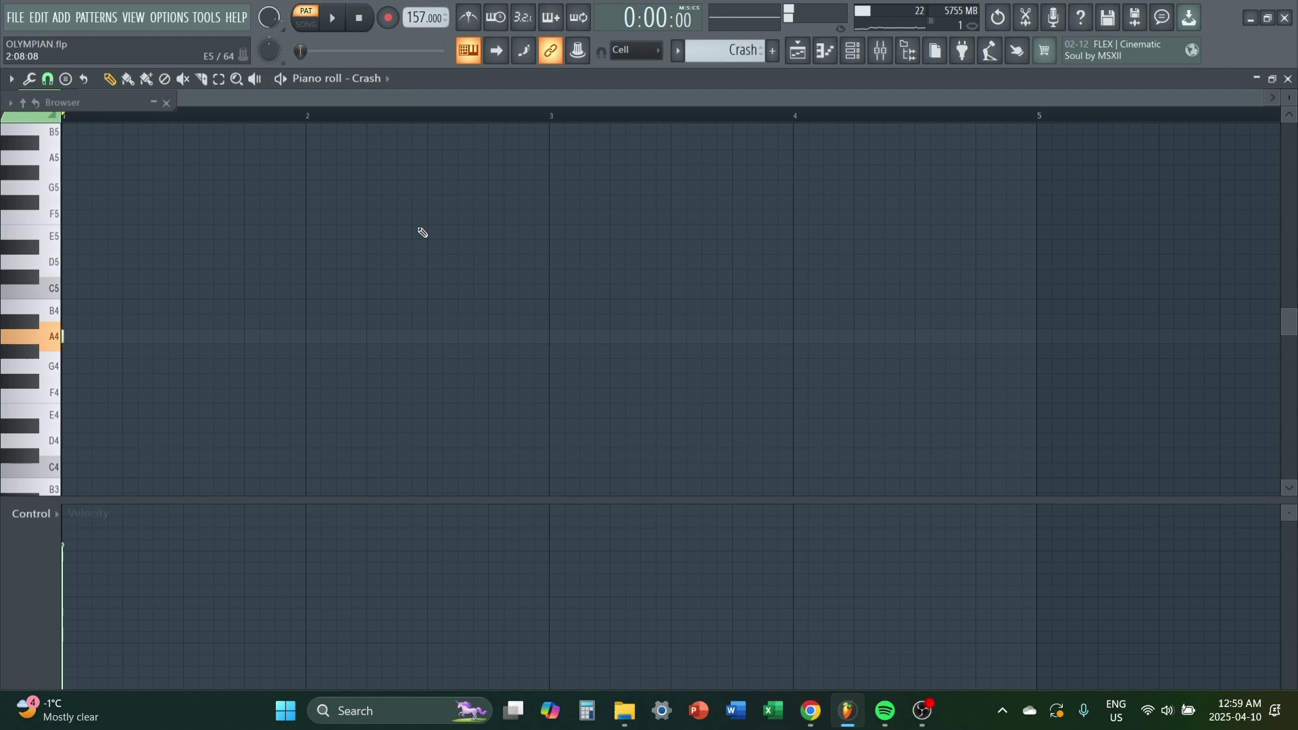
# Step: Show the playlist arrangement in song mode and play its opening section from bar 1
pyautogui.click(797, 49)
pyautogui.scroll(-5, 290, 325)
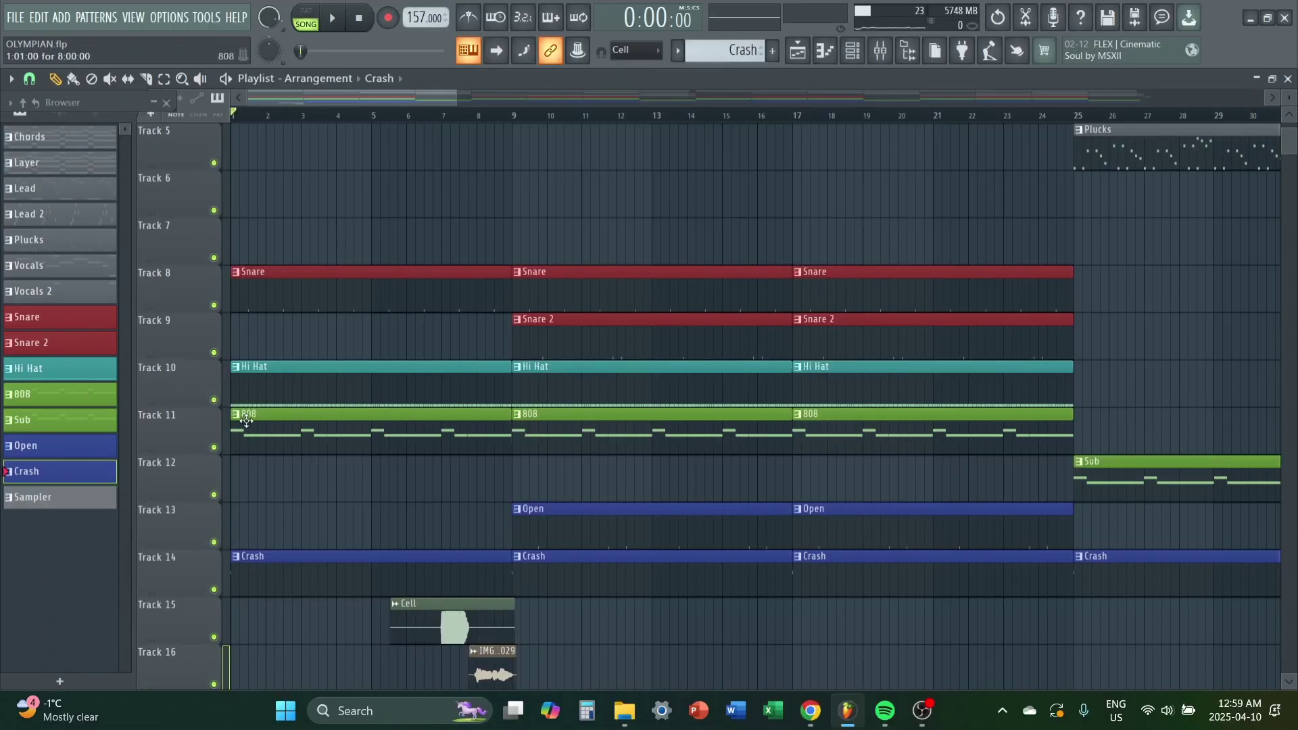
pyautogui.scroll(3, 310, 201)
pyautogui.scroll(2, 283, 281)
pyautogui.scroll(-1, 287, 281)
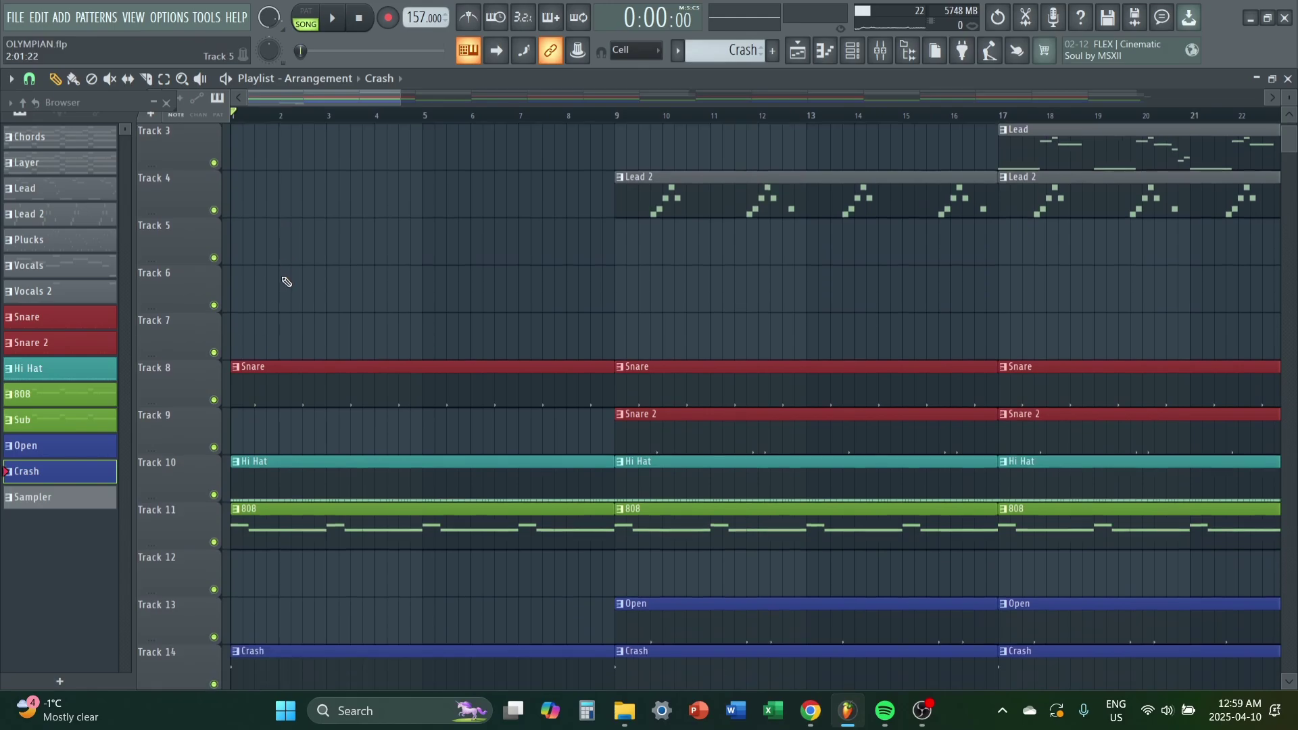
pyautogui.scroll(2, 323, 302)
pyautogui.press('space')
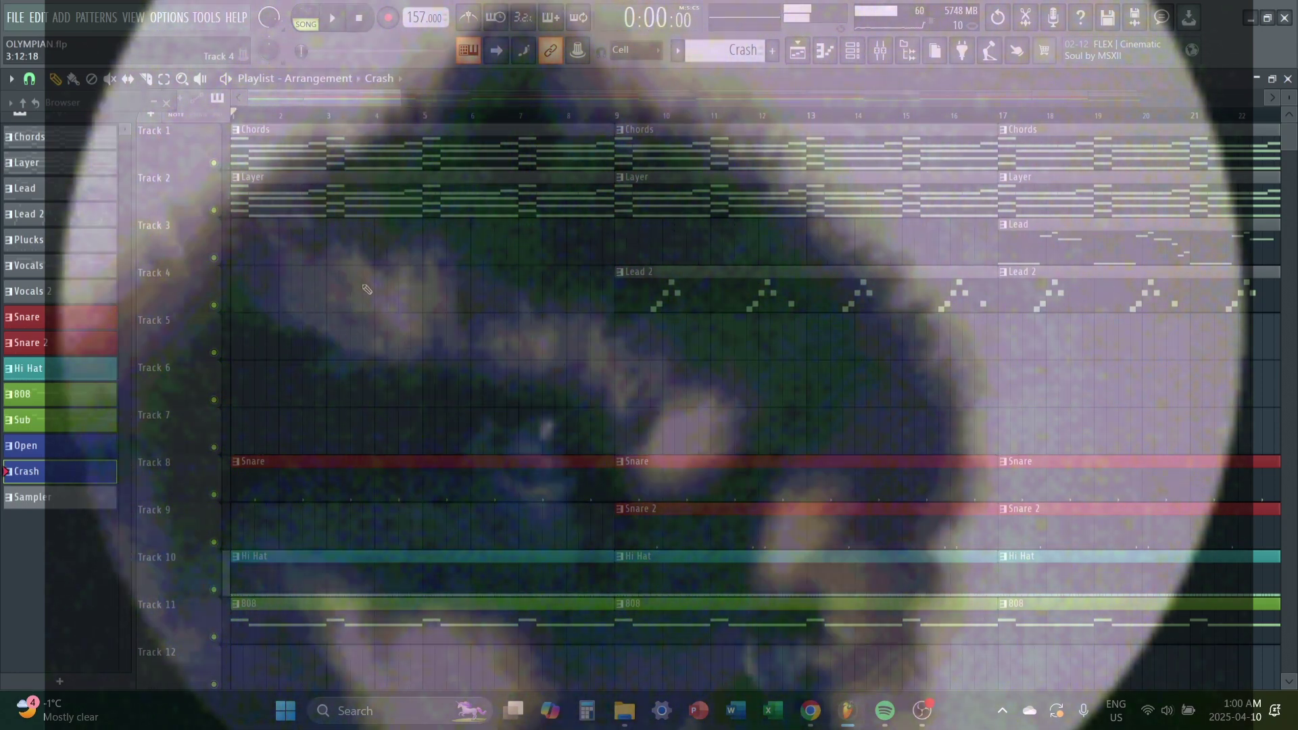
pyautogui.press('space')
pyautogui.click(442, 126)
pyautogui.click(512, 368)
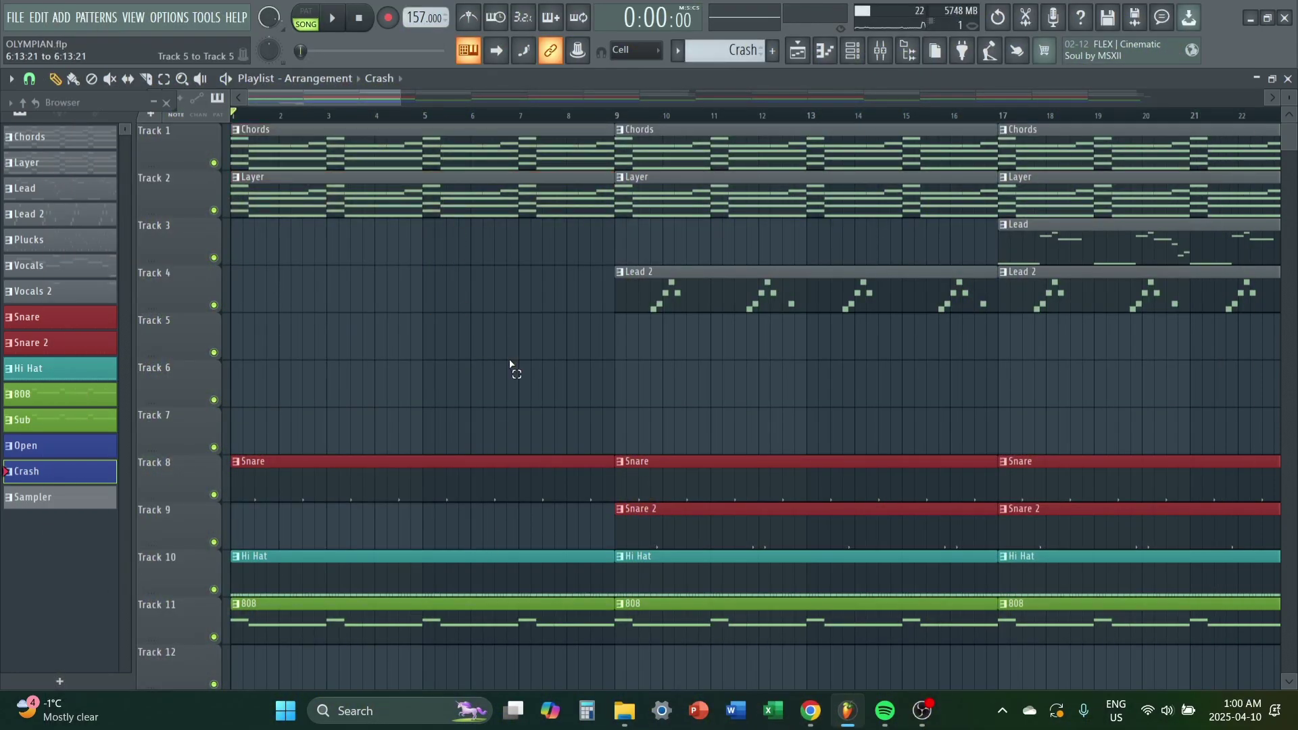
# Step: Play the arrangement from bar 9, where the Lead 2, Snare 2 and Open clips enter
pyautogui.keyDown('ctrl'); pyautogui.scroll(-4, 513, 368); pyautogui.keyUp('ctrl')
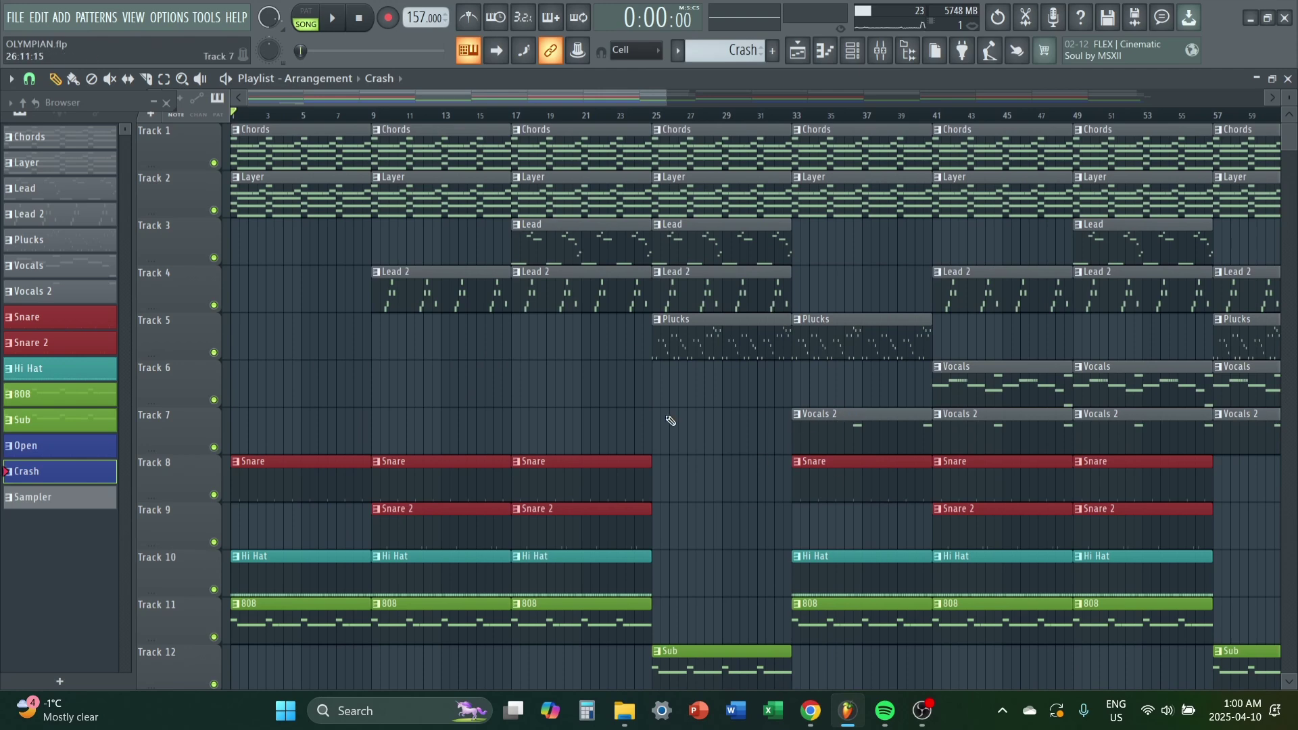
pyautogui.keyDown('ctrl'); pyautogui.scroll(3, 334, 386); pyautogui.keyUp('ctrl')
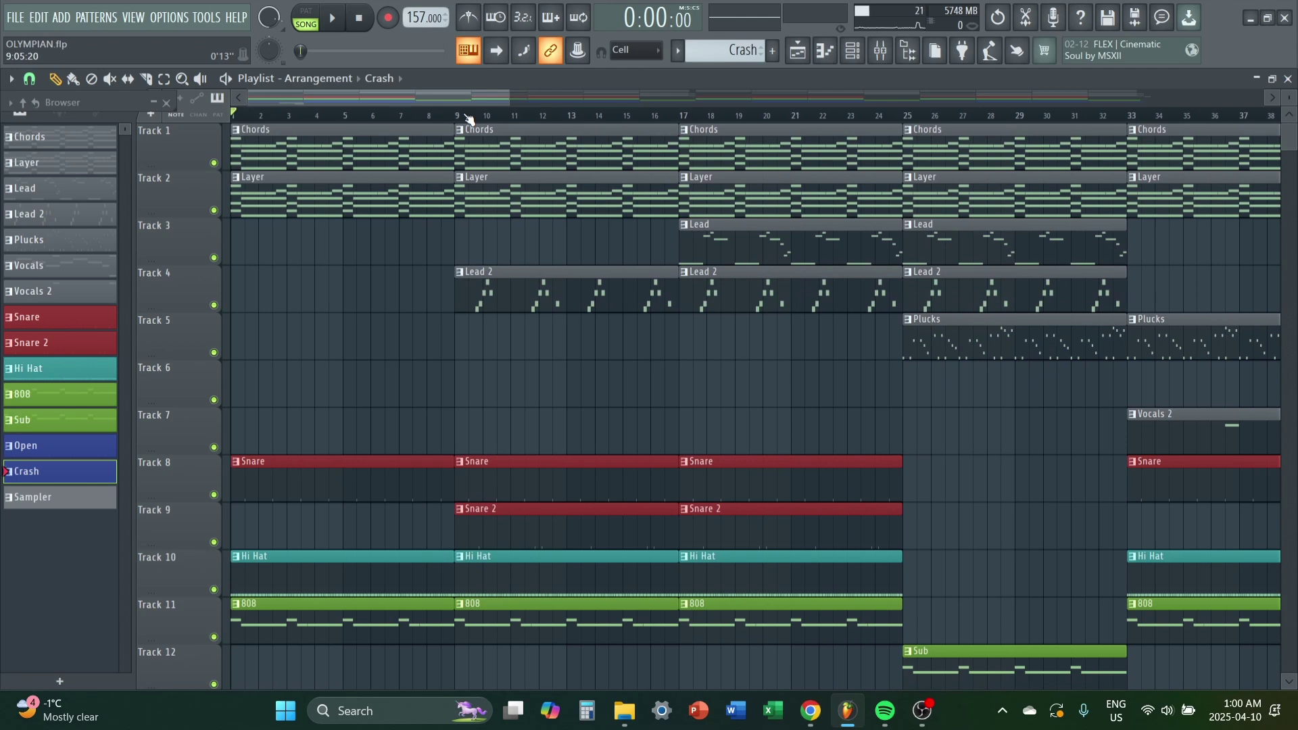
pyautogui.moveTo(469, 119); pyautogui.dragTo(513, 248)
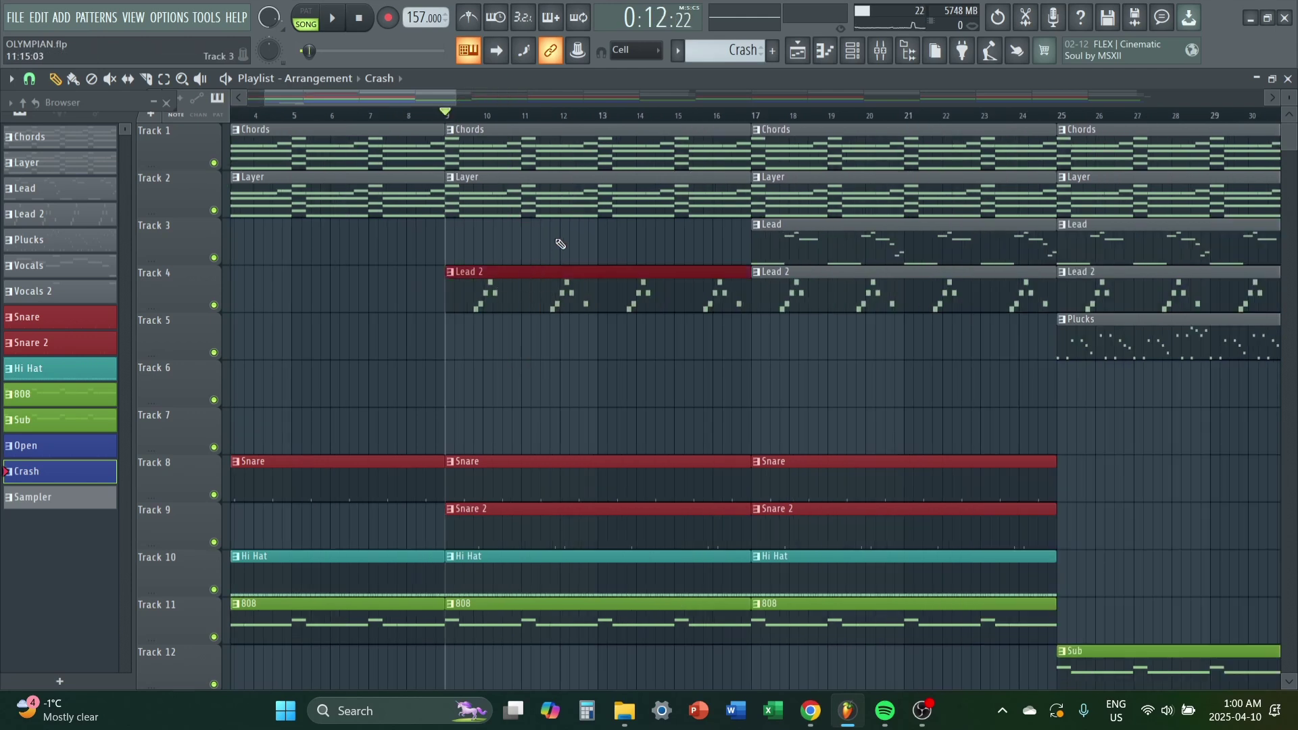
pyautogui.scroll(-3, 633, 365)
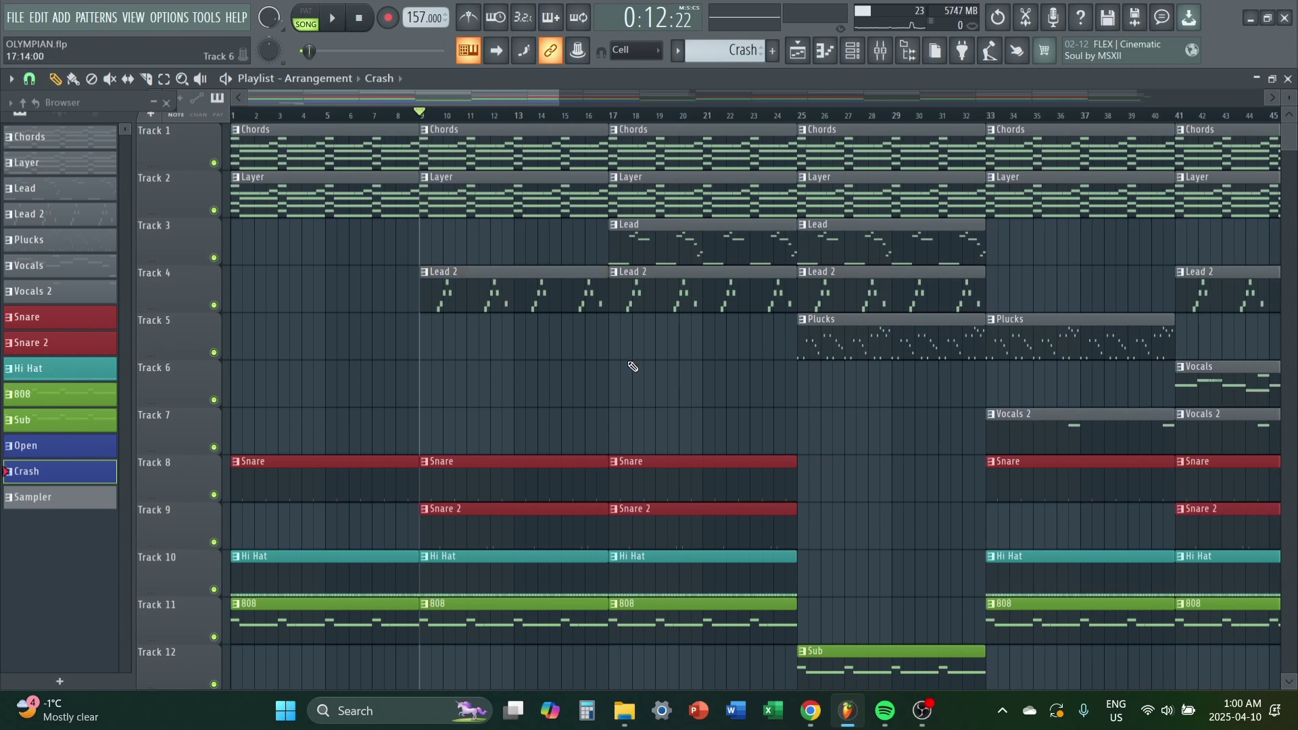
pyautogui.press('space')
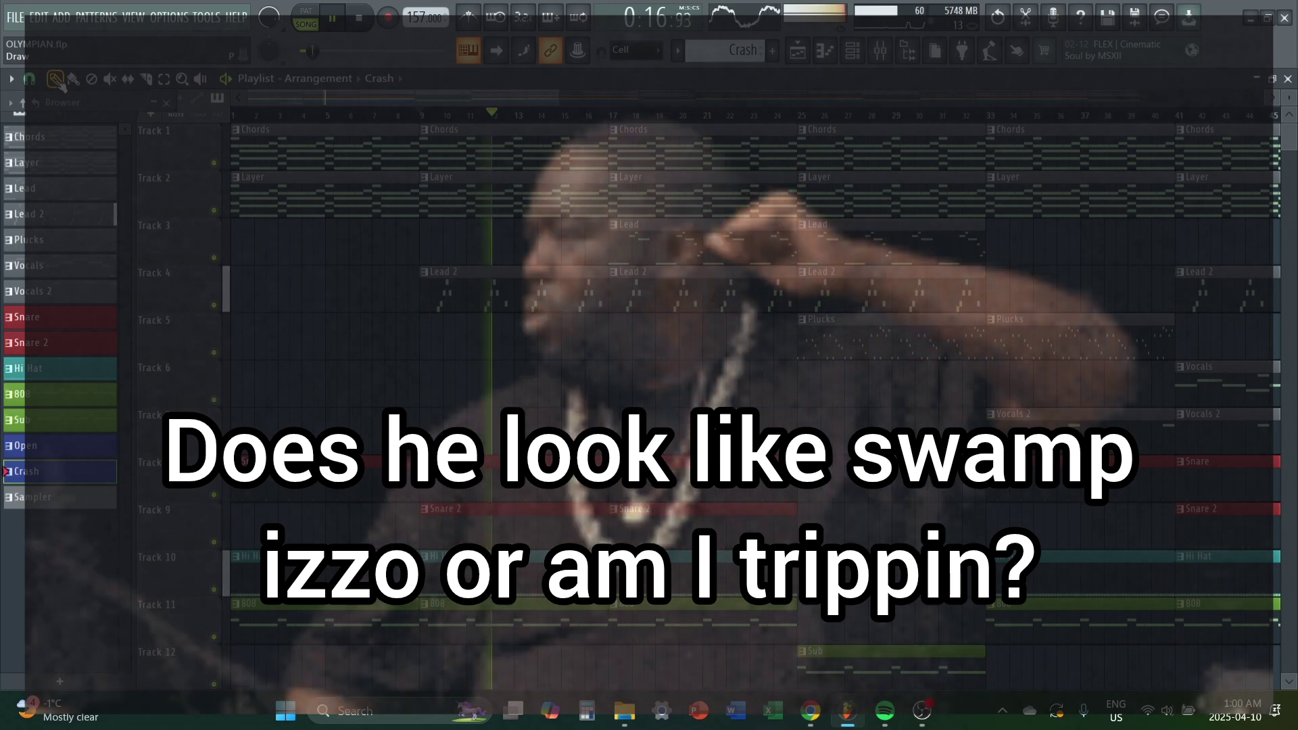
# Step: Highlight the Lead clip entering at bar 17 and play the arrangement from there up to bar 25
pyautogui.scroll(2, 598, 384)
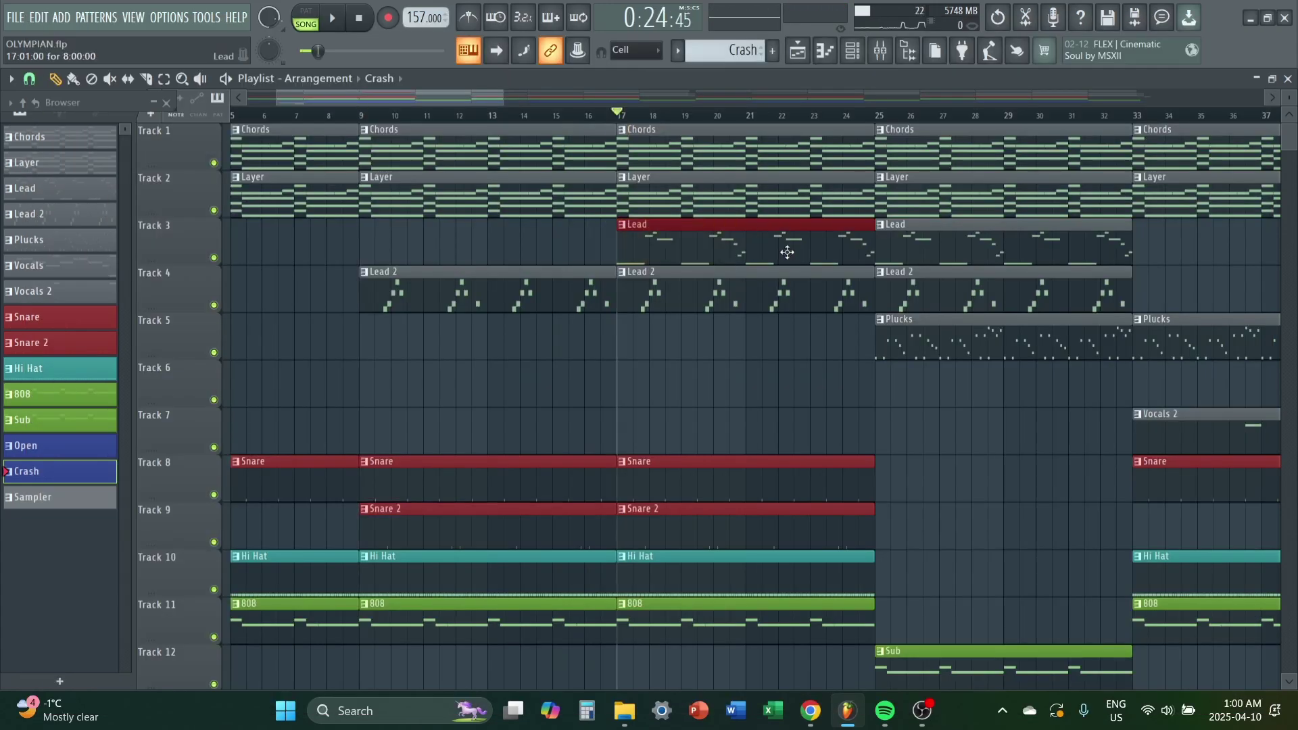
pyautogui.scroll(5, 776, 288)
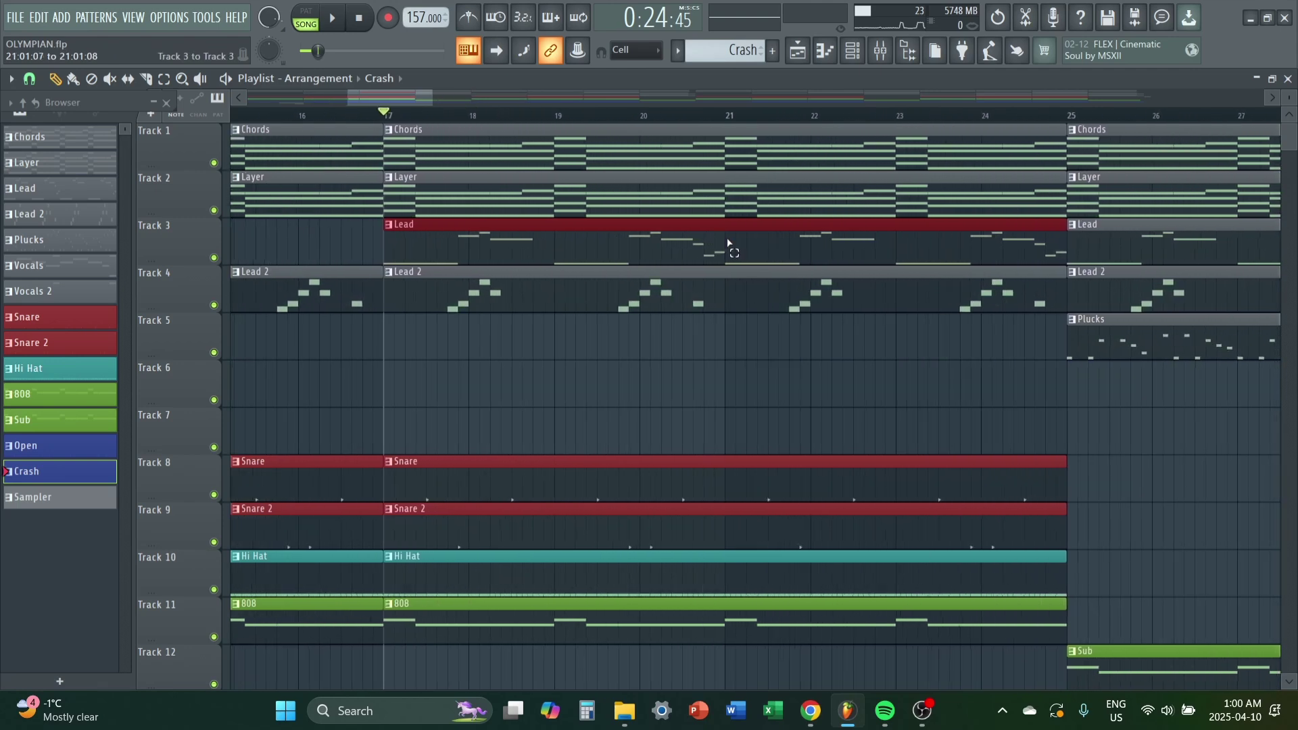
pyautogui.scroll(-2, 625, 260)
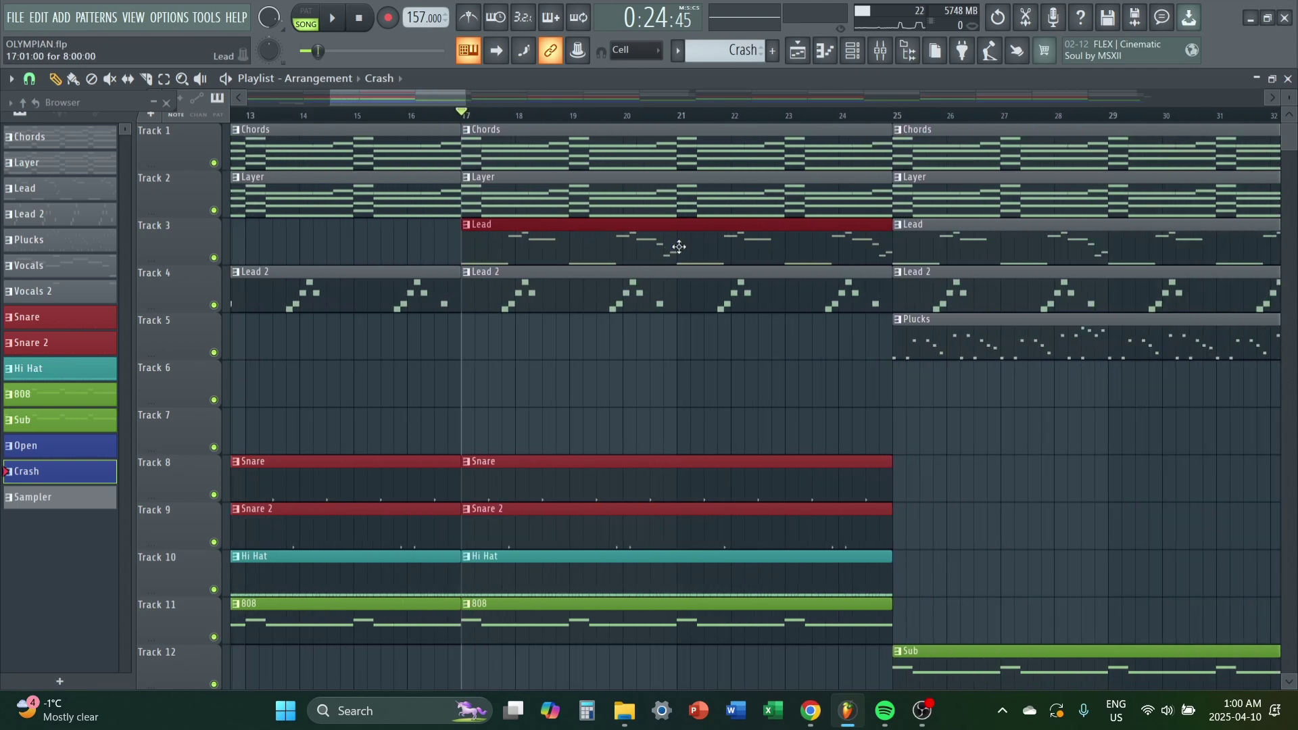
pyautogui.scroll(-3, 669, 352)
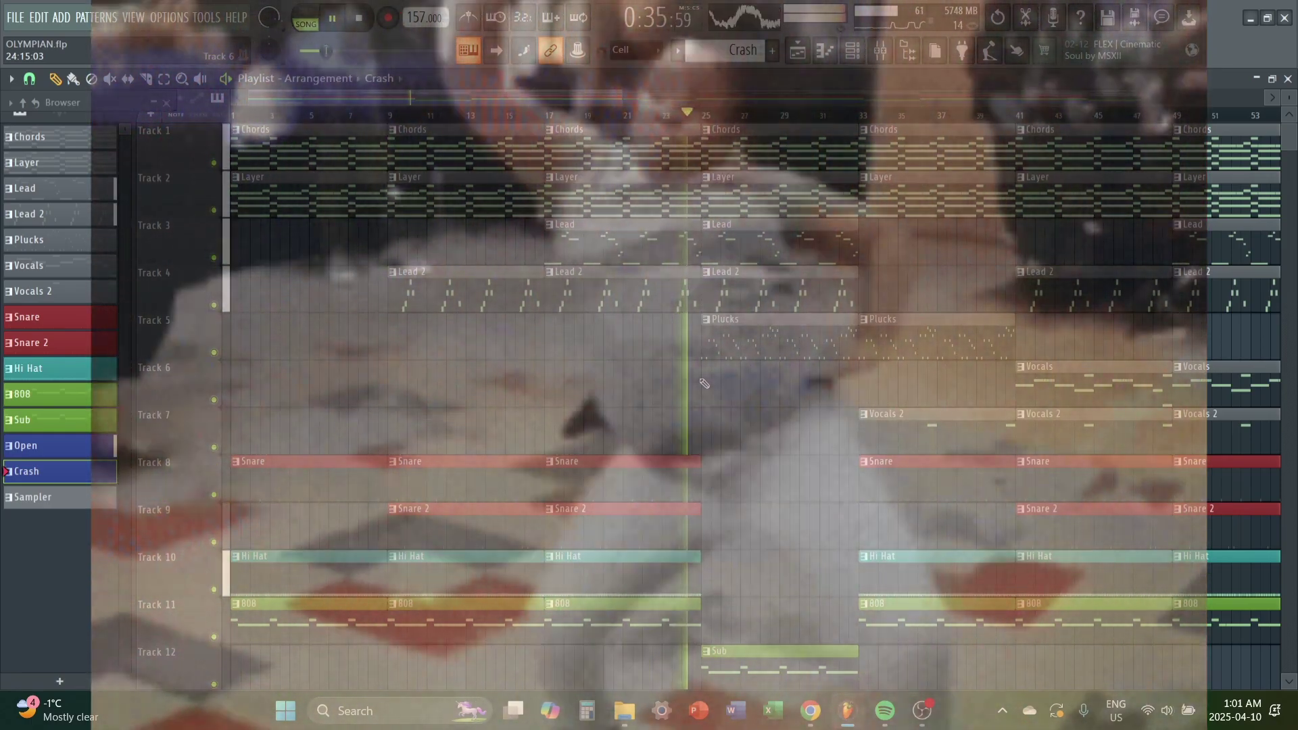
pyautogui.press('space')
# Step: Examine the melody, drum and 808 clips in bars 17 to 25 of the arrangement
pyautogui.scroll(4, 676, 379)
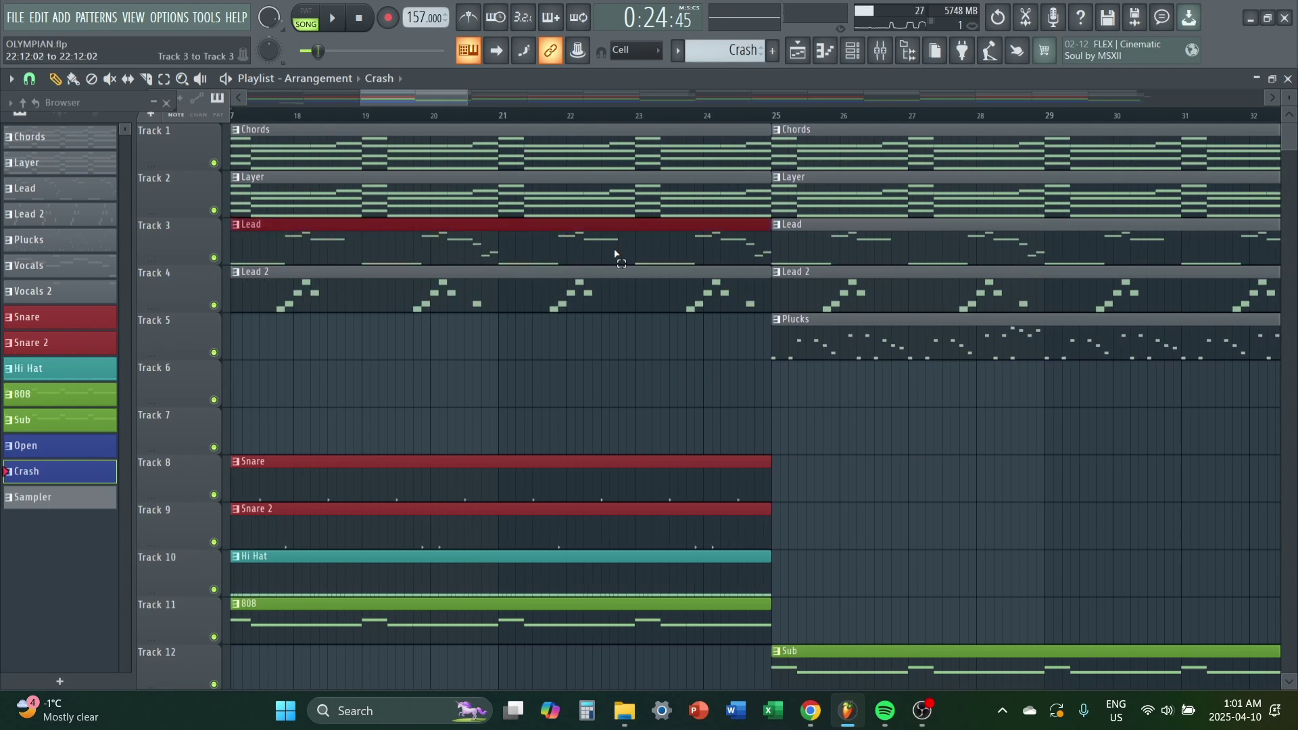
pyautogui.scroll(-3, 661, 402)
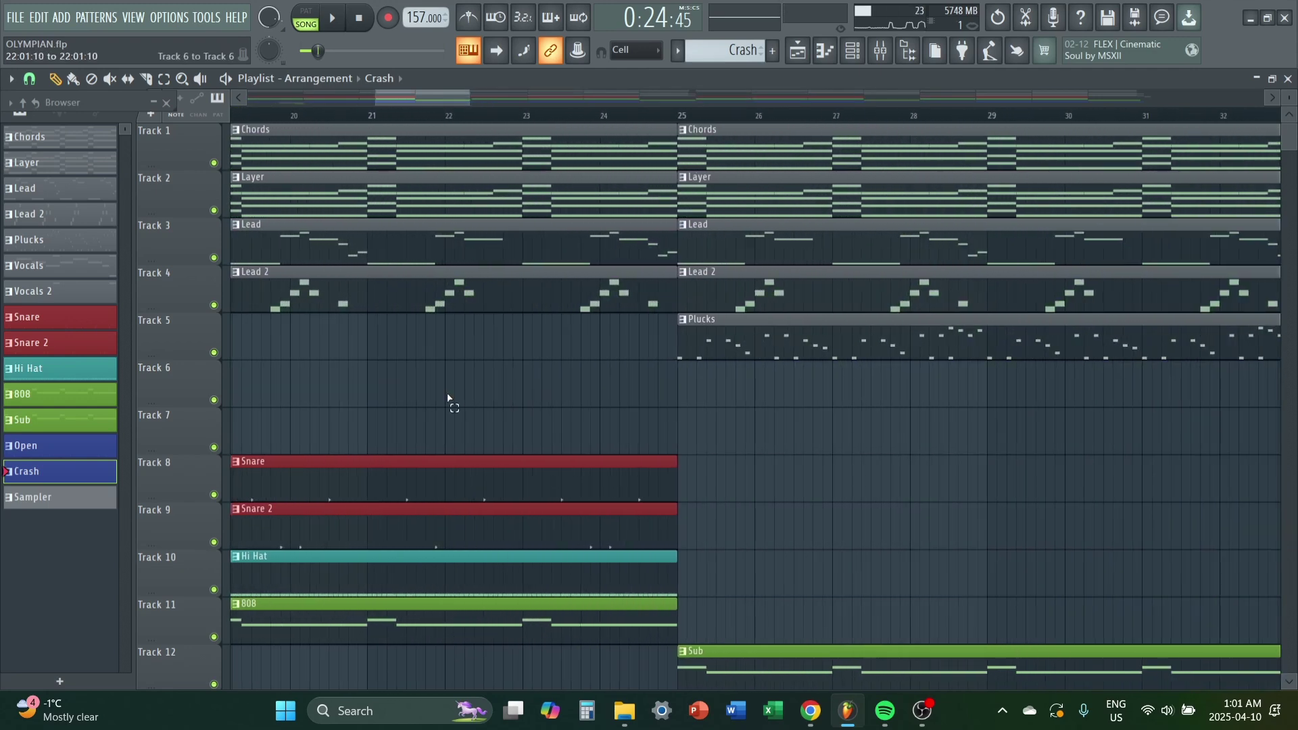
pyautogui.scroll(-5, 449, 399)
pyautogui.scroll(4, 470, 211)
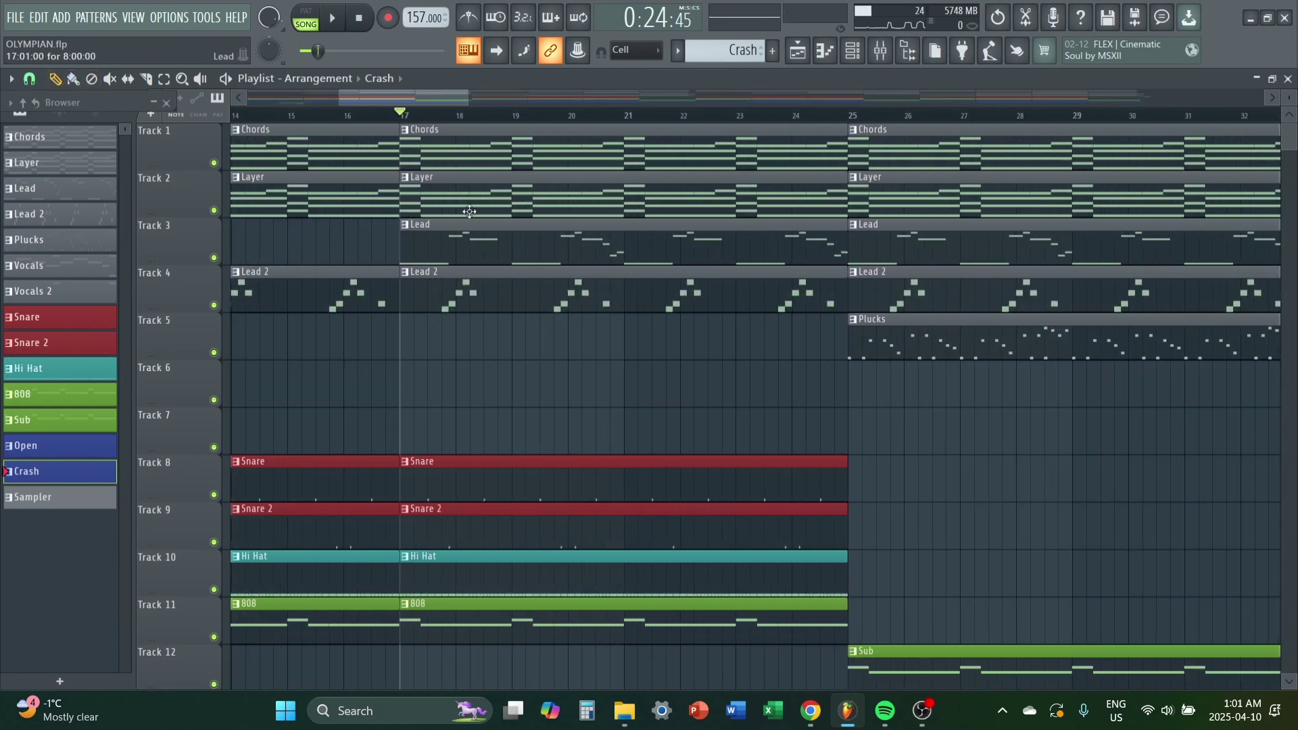
pyautogui.scroll(-1, 544, 361)
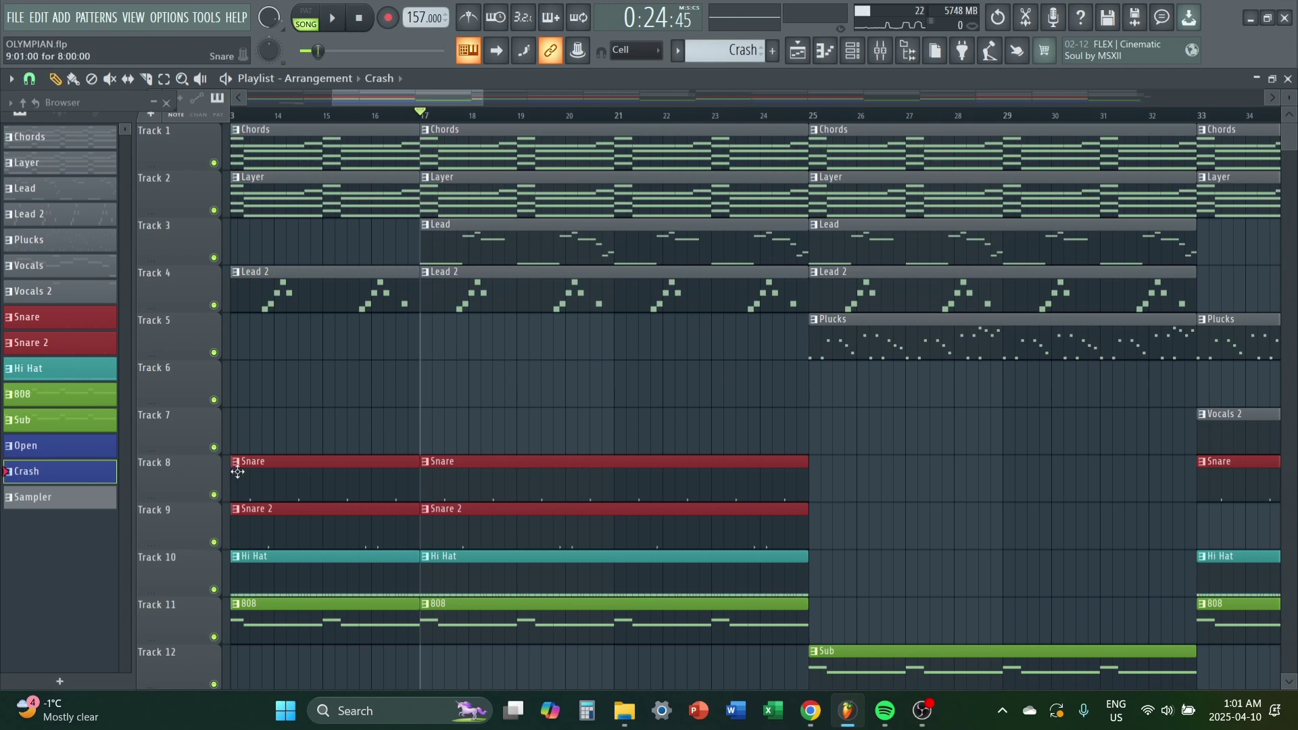
# Step: Highlight the Plucks clip and the empty drum tracks from bar 25, and play that section
pyautogui.scroll(-3, 759, 371)
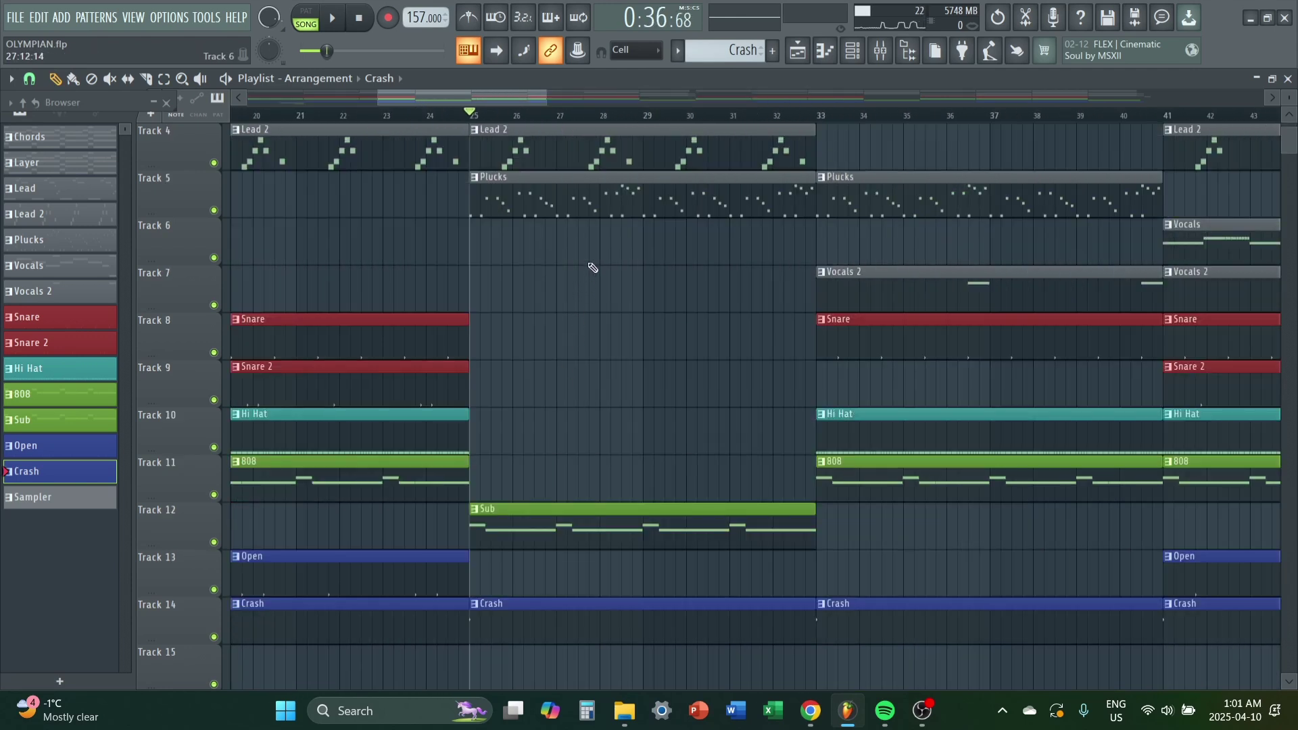
pyautogui.moveTo(715, 478); pyautogui.dragTo(607, 266)
pyautogui.moveTo(587, 339); pyautogui.dragTo(672, 414)
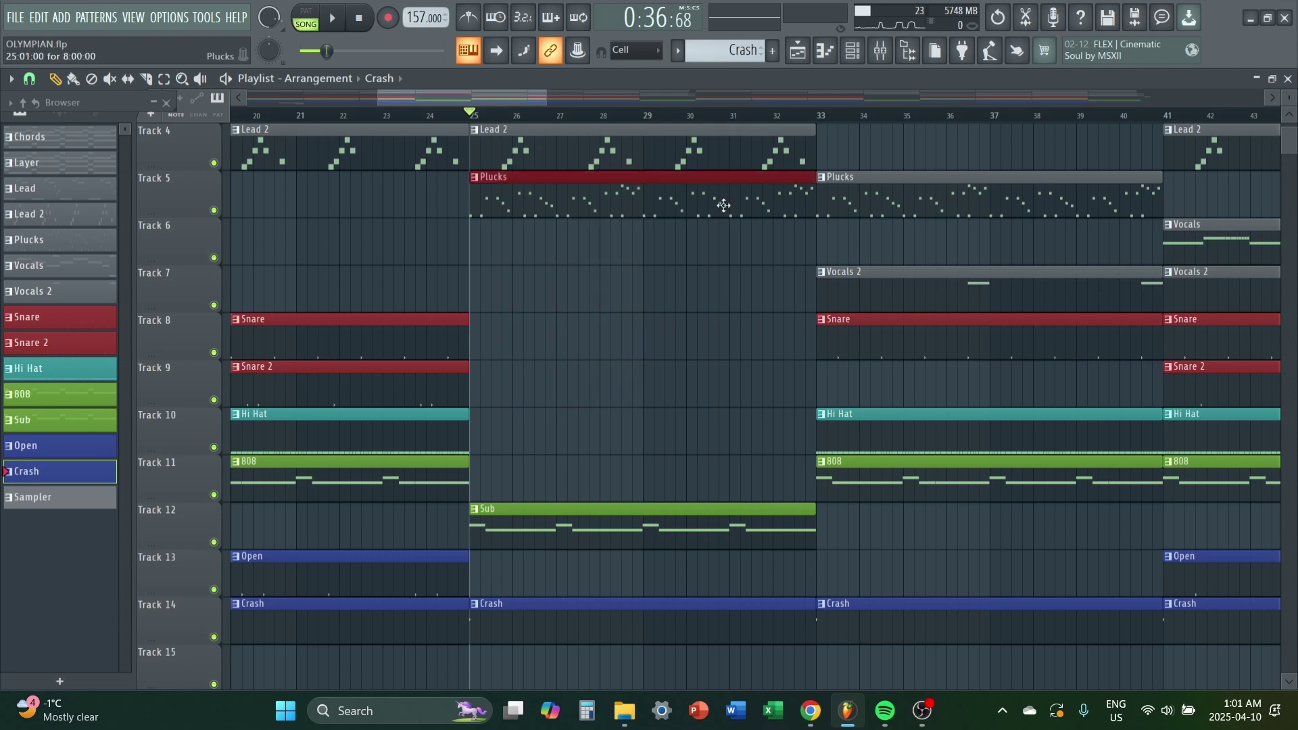
pyautogui.scroll(2, 676, 304)
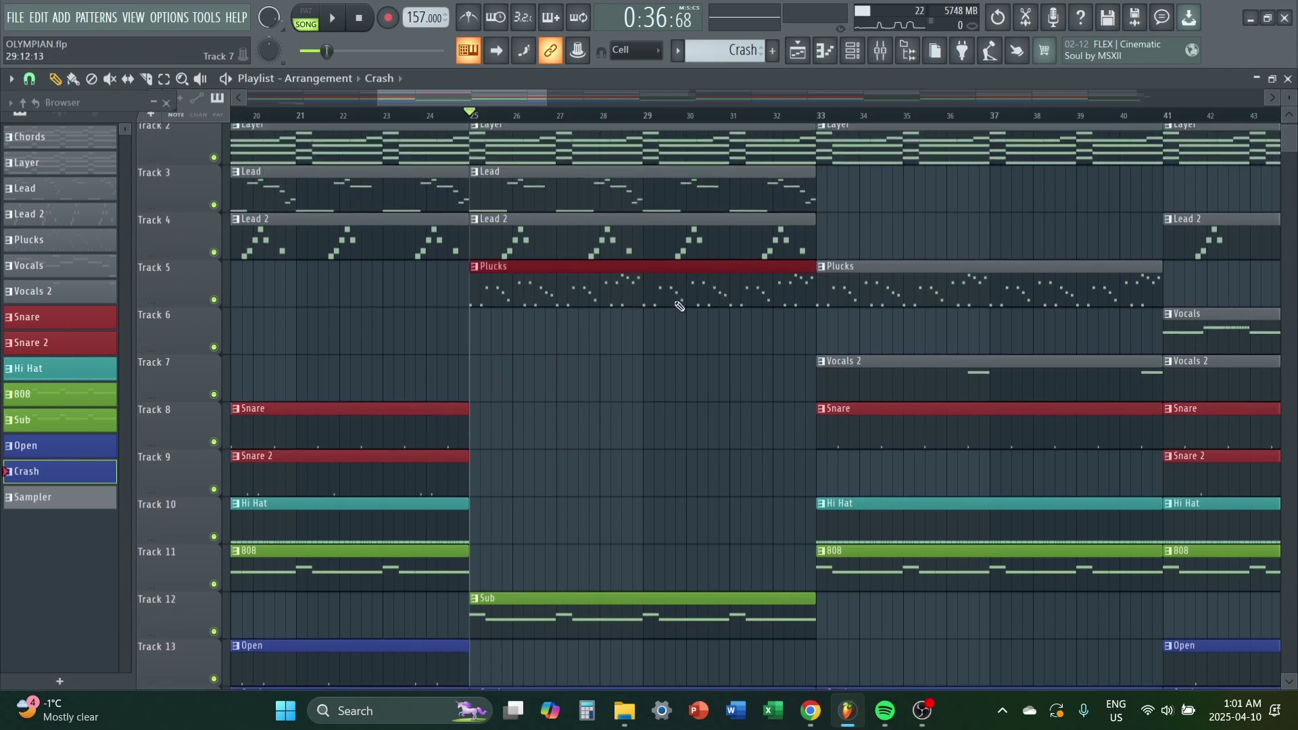
pyautogui.moveTo(565, 428); pyautogui.dragTo(636, 659)
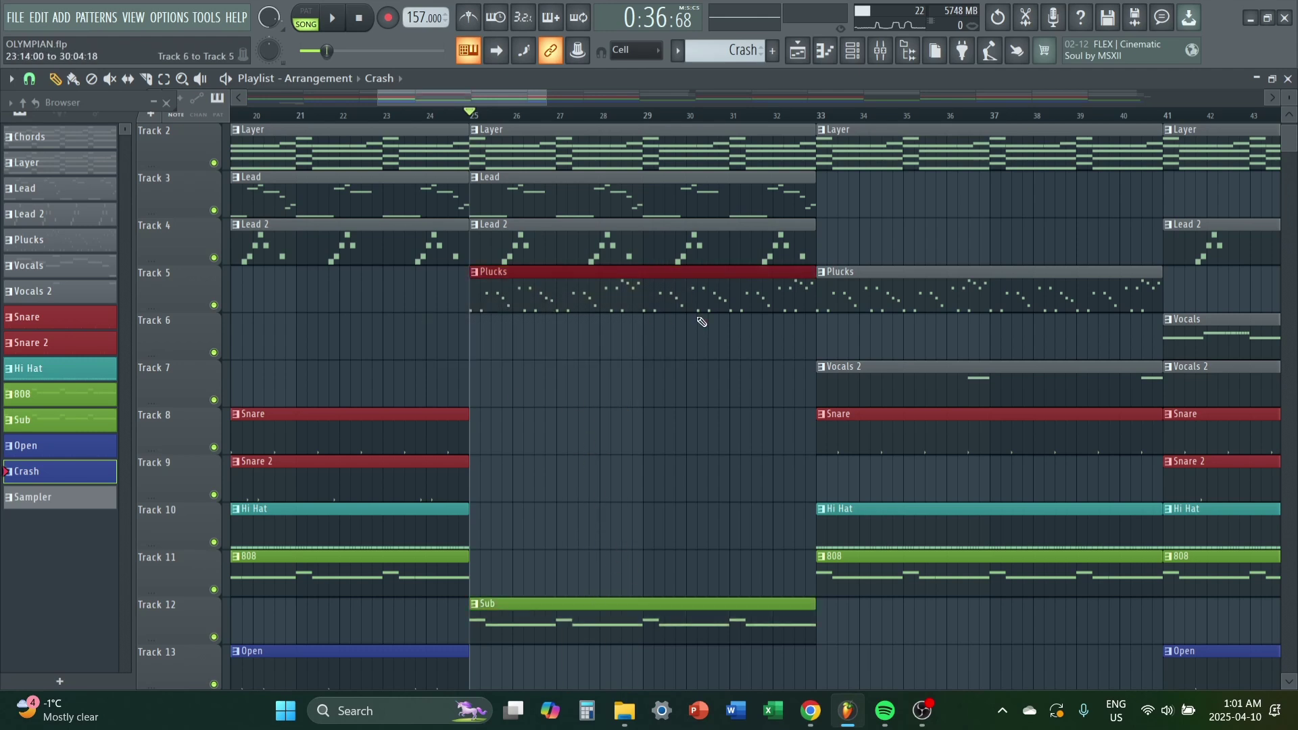
pyautogui.scroll(-3, 710, 351)
pyautogui.press('space')
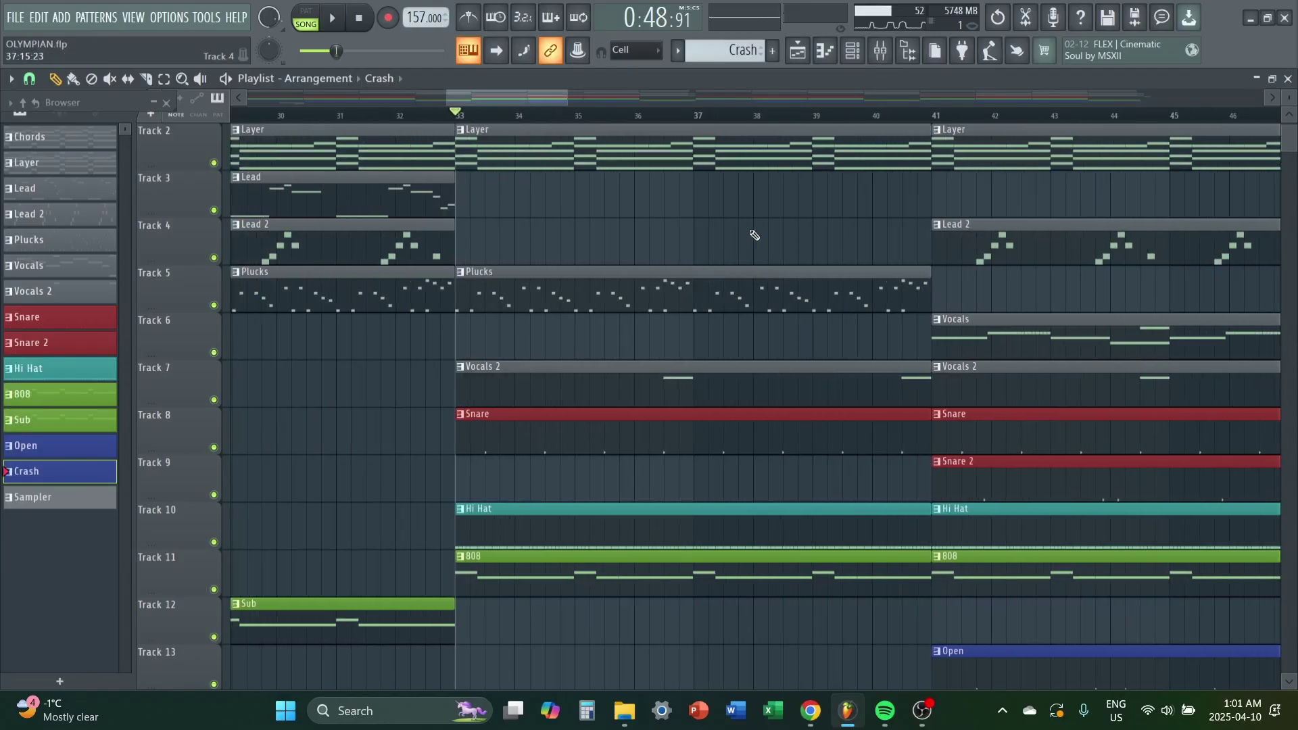
# Step: Highlight the Plucks clip at bar 33 and play the arrangement from that bar
pyautogui.moveTo(754, 234); pyautogui.dragTo(826, 467)
pyautogui.scroll(-2, 703, 298)
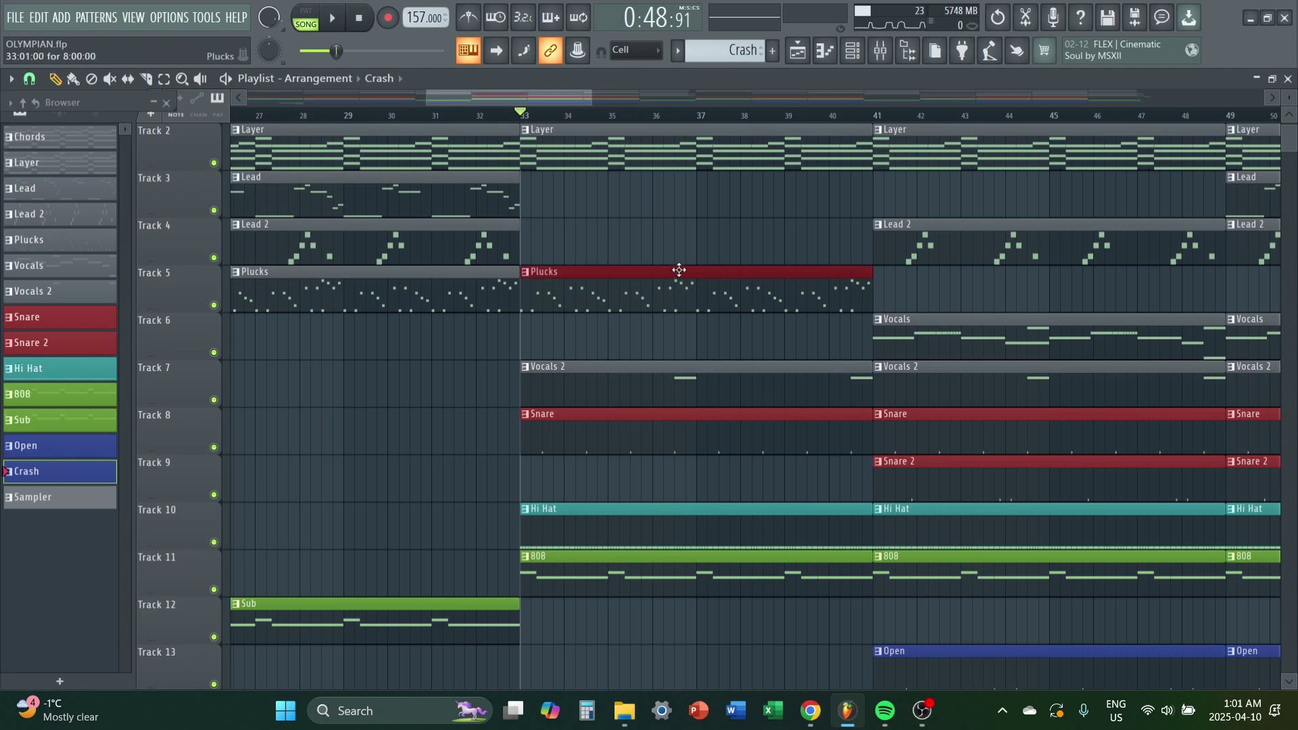
pyautogui.scroll(1, 680, 270)
pyautogui.scroll(-2, 721, 253)
pyautogui.press('space')
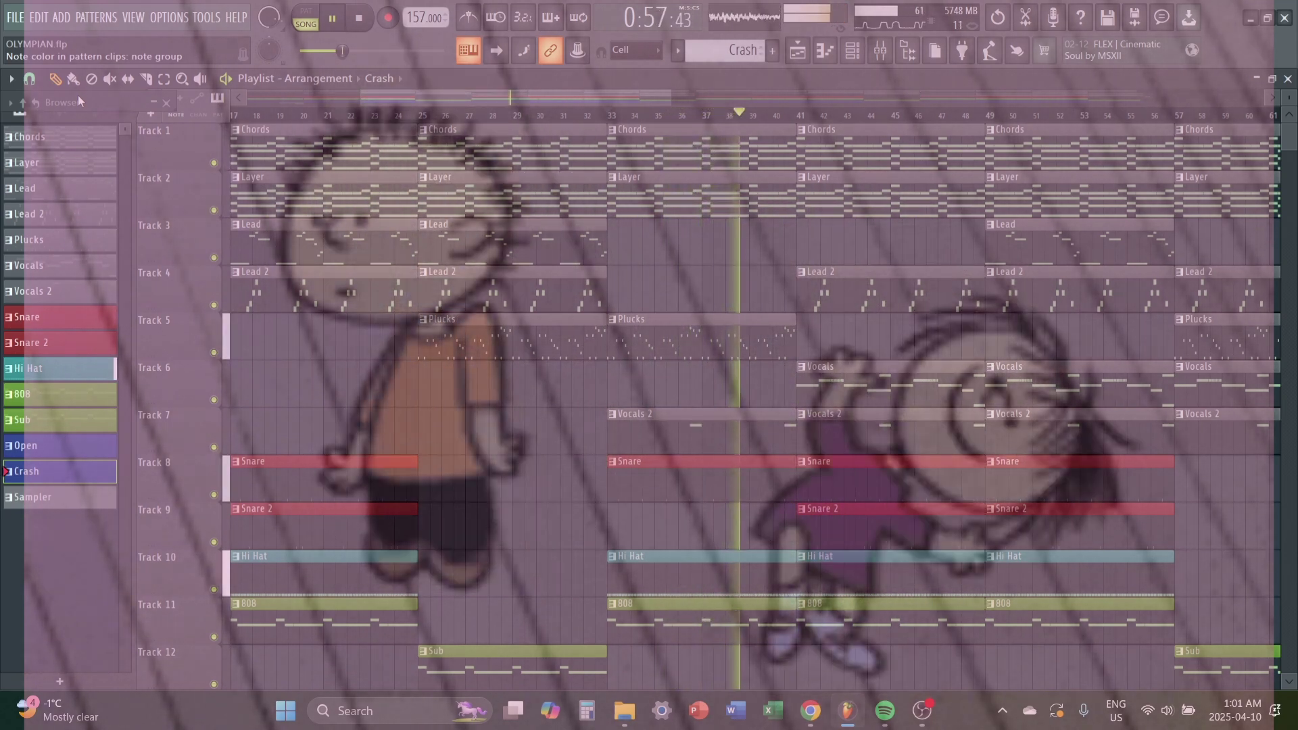
pyautogui.press('space')
# Step: Compare the Lead and Plucks clips of bars 25 to 33 with those of the section starting at bar 33
pyautogui.scroll(-3, 634, 266)
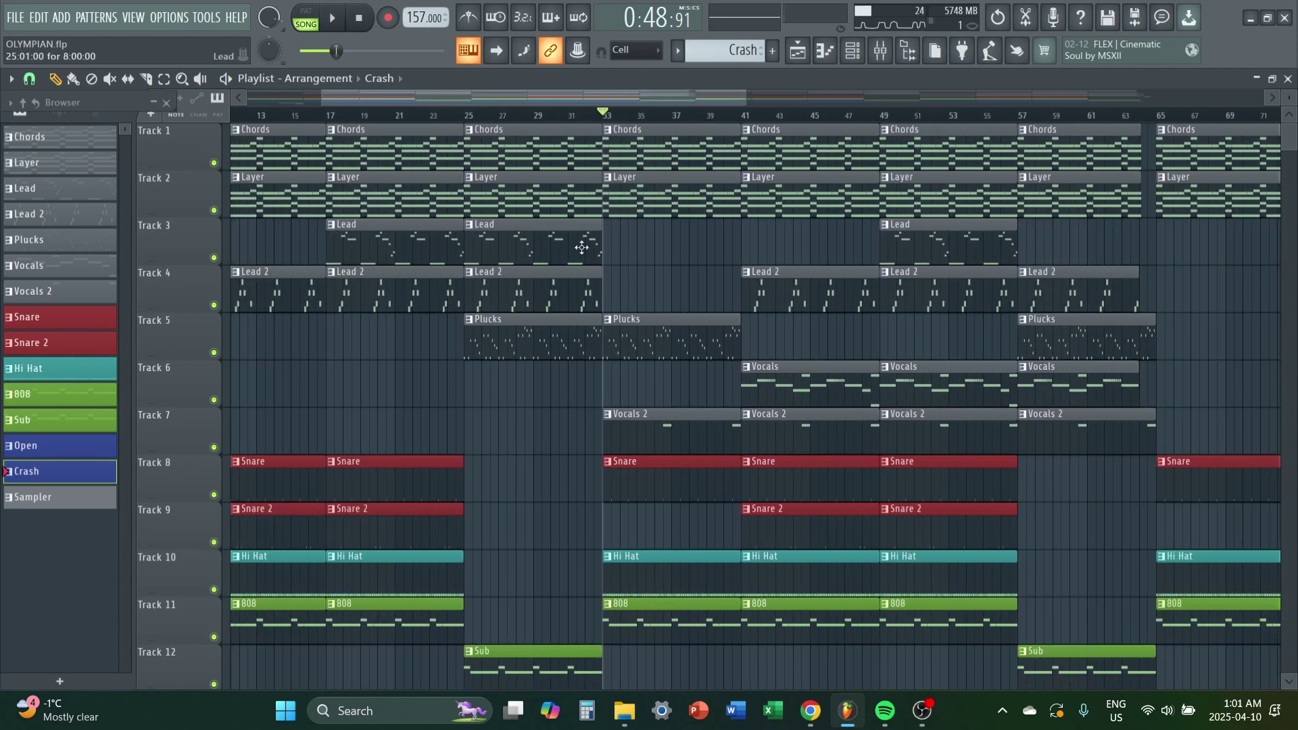
pyautogui.scroll(2, 572, 237)
pyautogui.keyDown('ctrl'); pyautogui.click(557, 248); pyautogui.keyUp('ctrl')
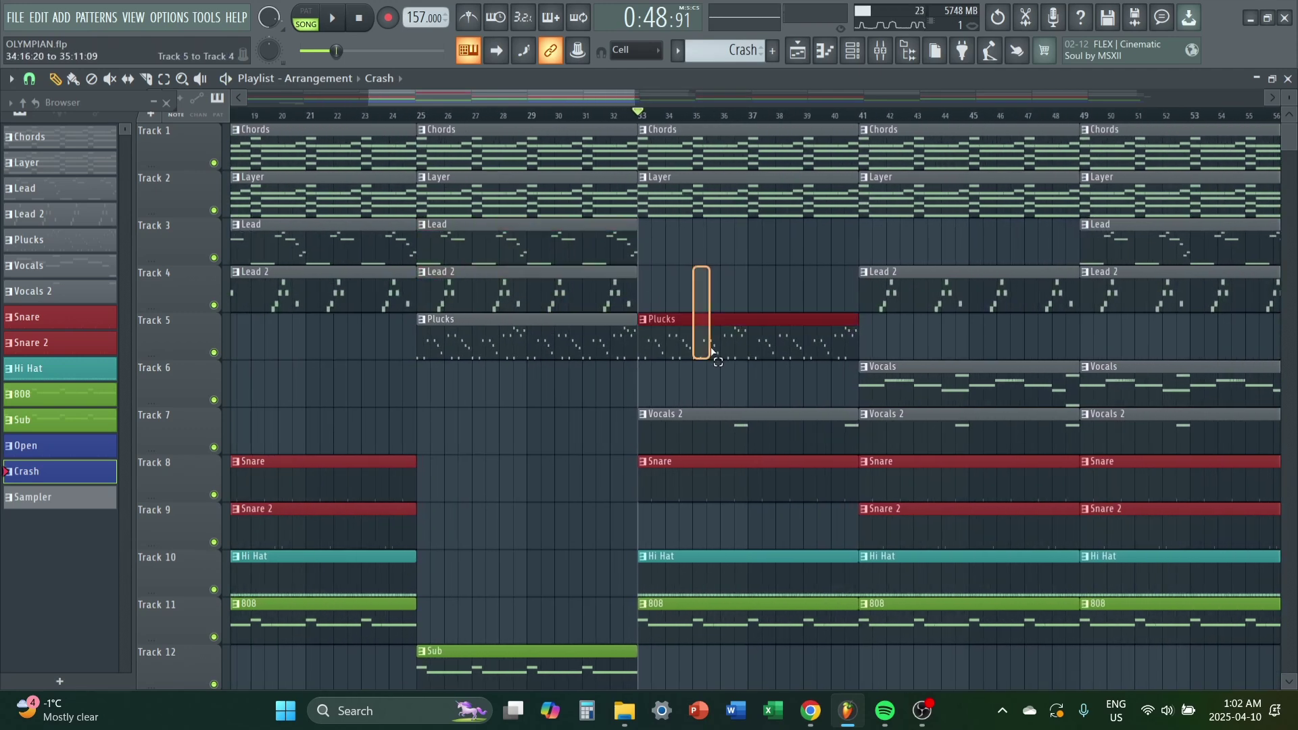
pyautogui.moveTo(715, 355); pyautogui.dragTo(716, 353)
pyautogui.hscroll(2, 811, 326)
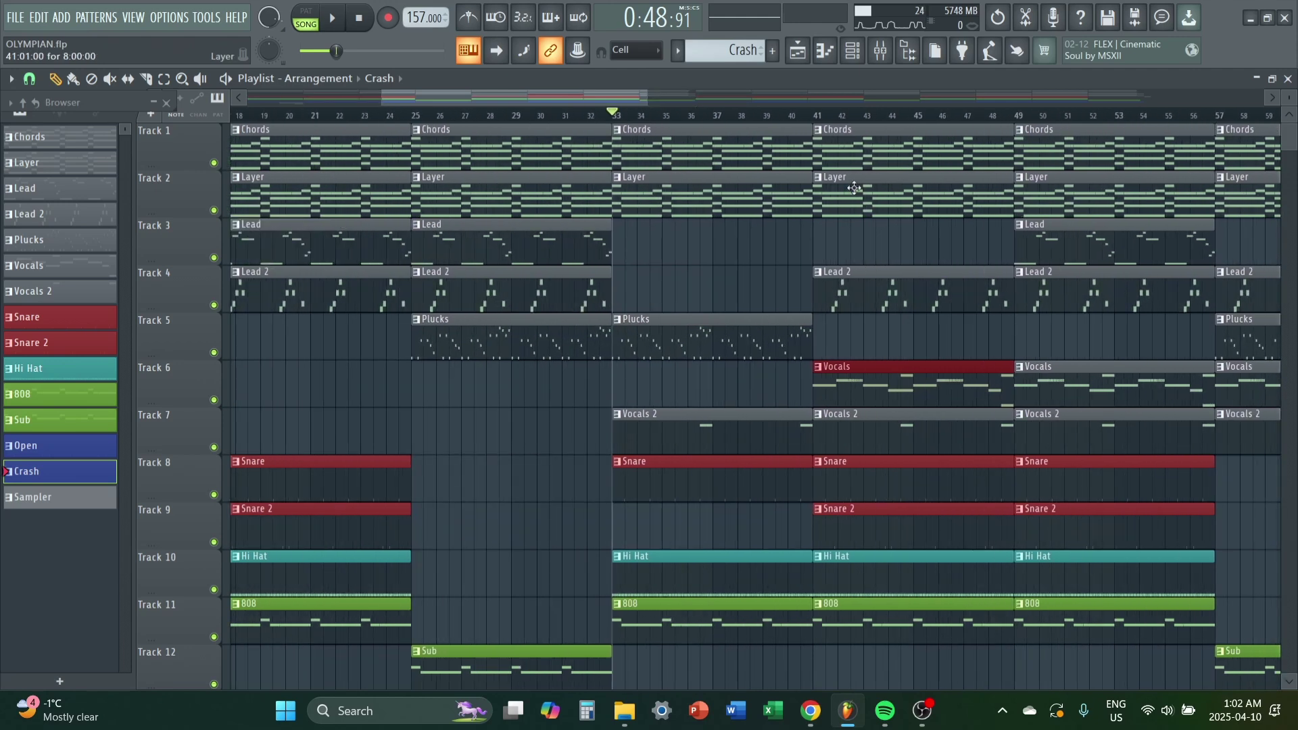
# Step: Highlight the Vocals and Vocals 2 clips at bar 41 and play the arrangement from there
pyautogui.scroll(3, 909, 304)
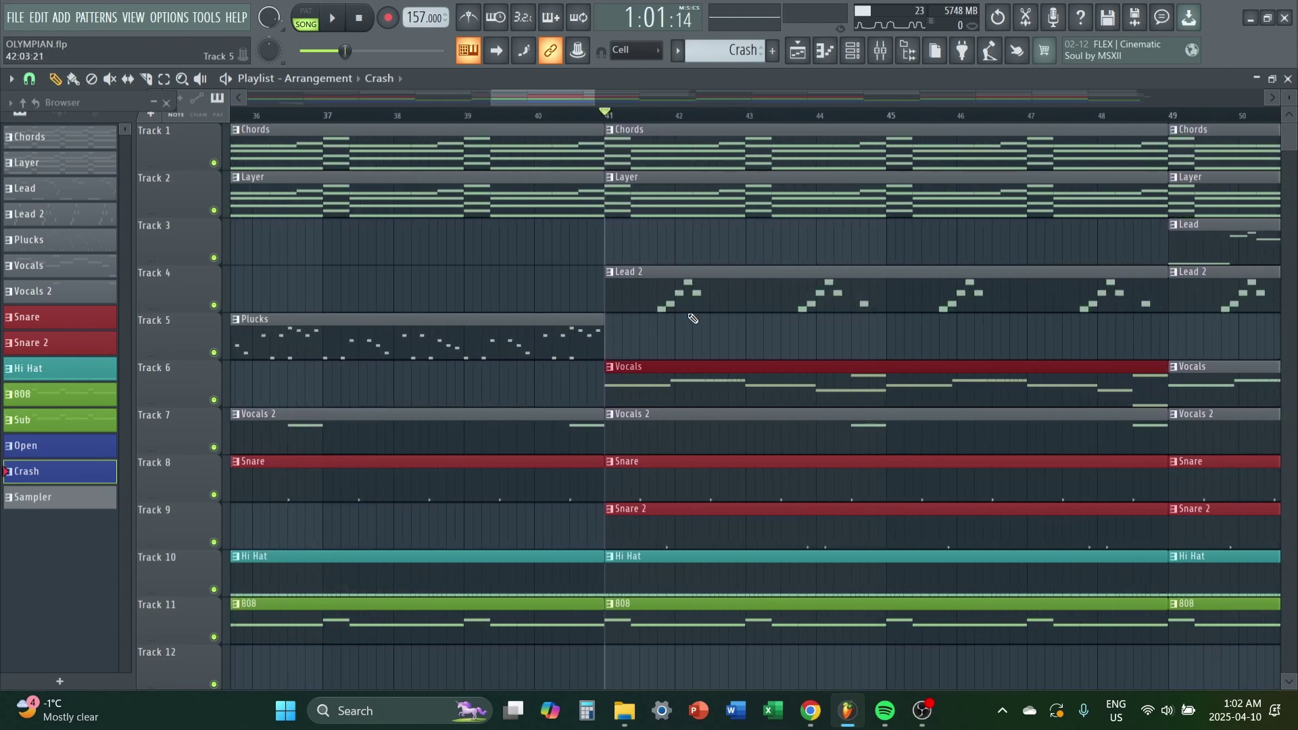
pyautogui.scroll(-2, 693, 319)
pyautogui.moveTo(837, 315); pyautogui.dragTo(845, 402)
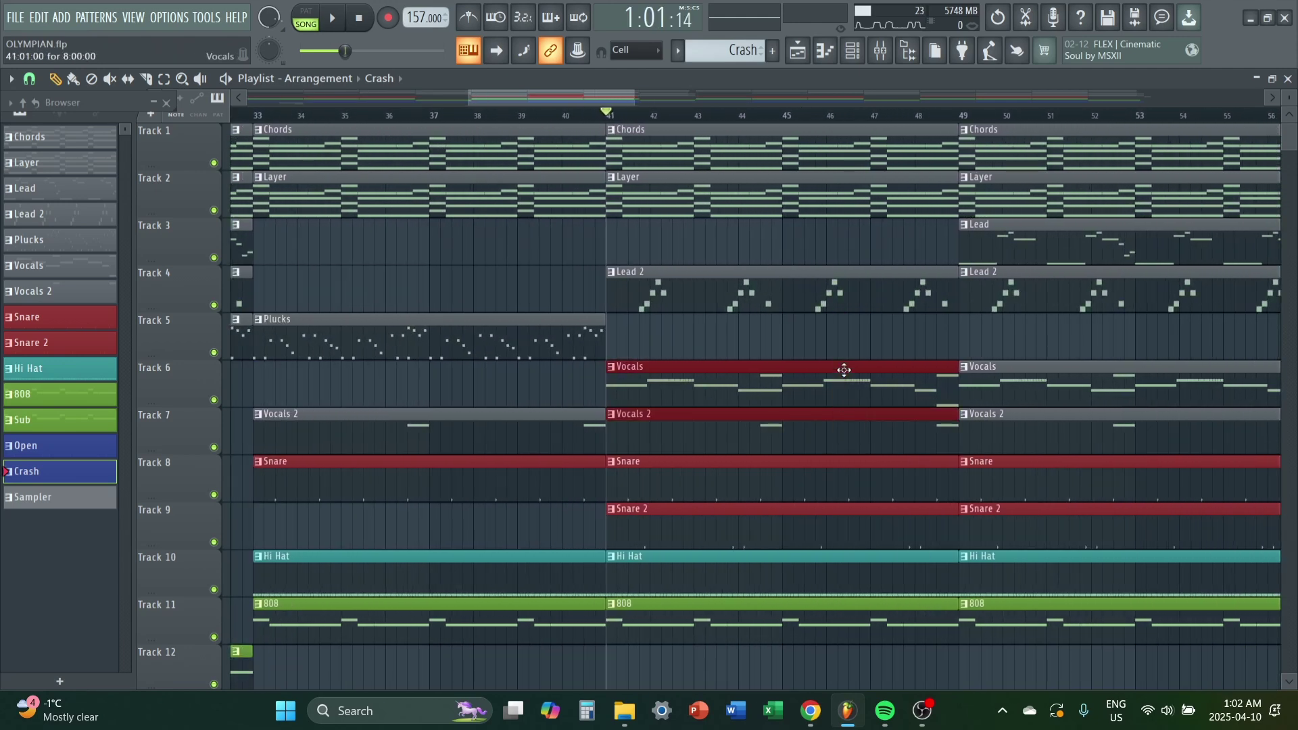
pyautogui.scroll(-2, 844, 370)
pyautogui.press('space')
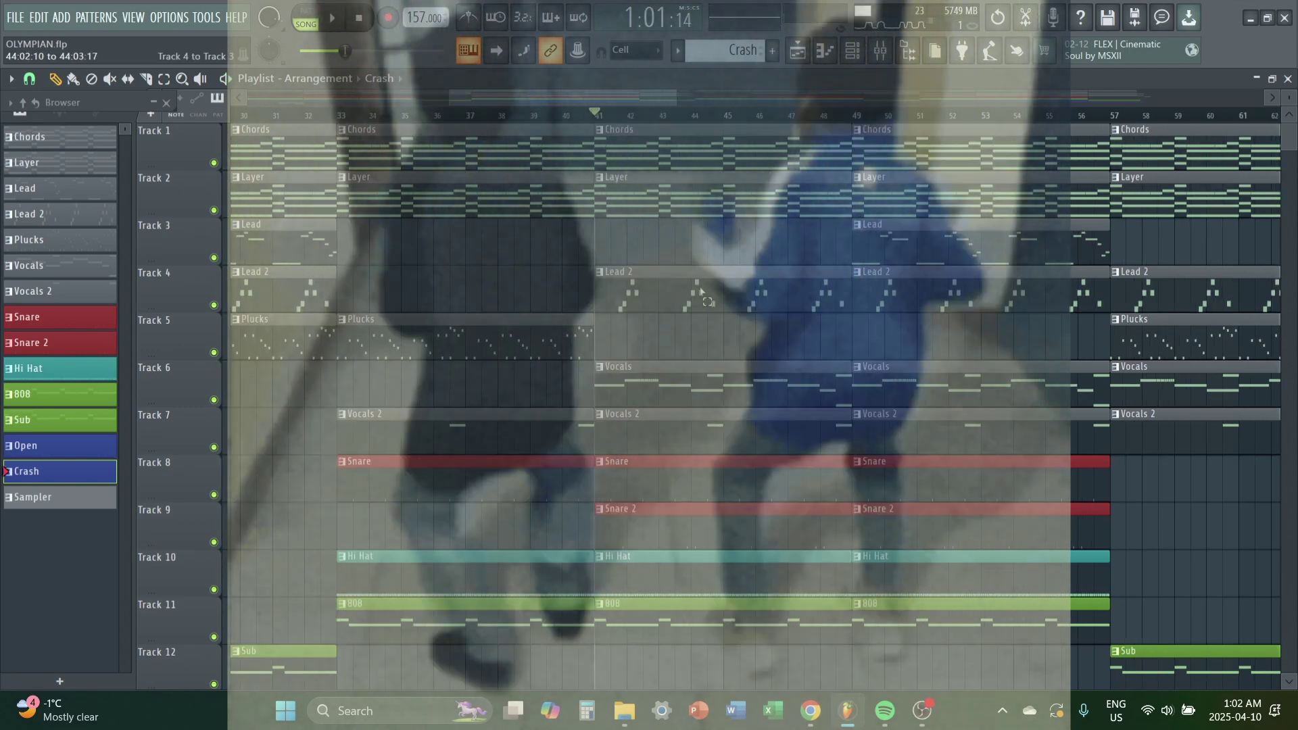
# Step: Highlight the Lead clip at bar 49 and play the arrangement from that bar
pyautogui.scroll(-5, 736, 351)
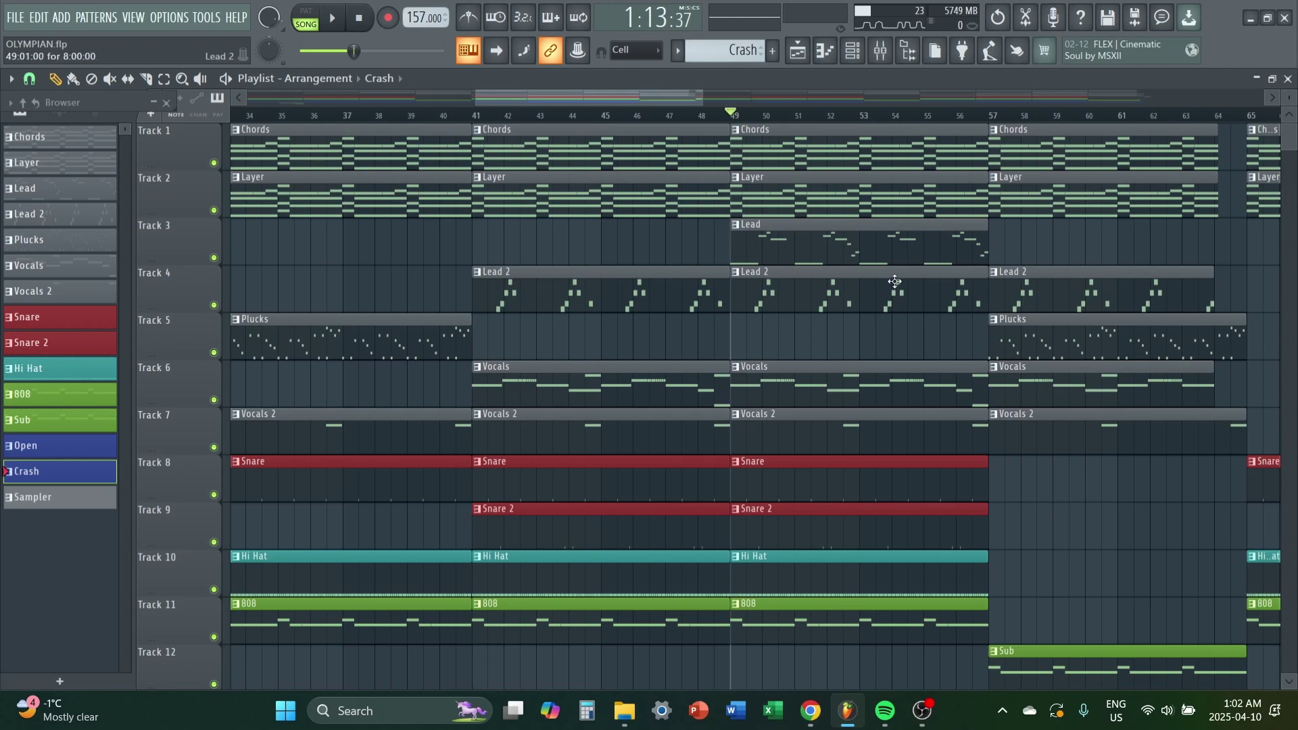
pyautogui.scroll(2, 895, 281)
pyautogui.keyDown('ctrl'); pyautogui.click(890, 242); pyautogui.keyUp('ctrl')
pyautogui.scroll(-4, 874, 325)
pyautogui.press('space')
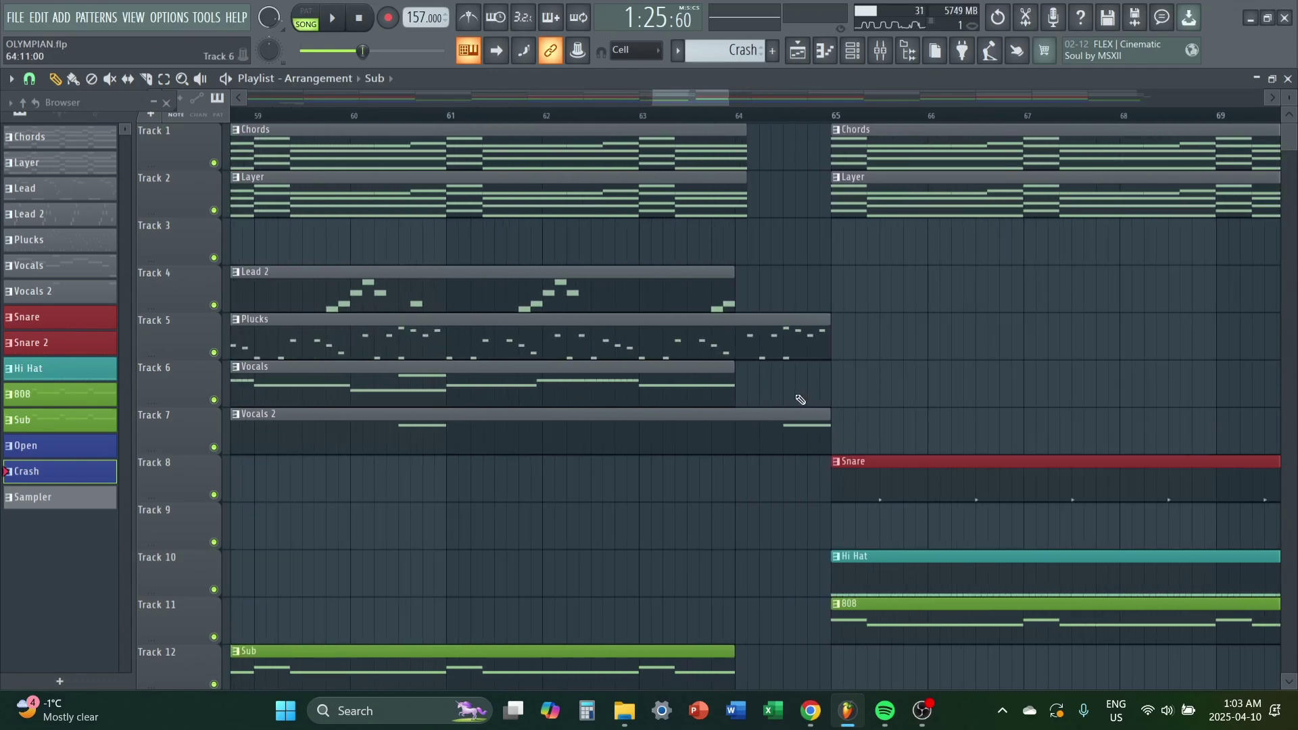
# Step: Play the arrangement from bar 57 through the cut before bar 65, where the drums come back in
pyautogui.scroll(-4, 949, 374)
pyautogui.press('space')
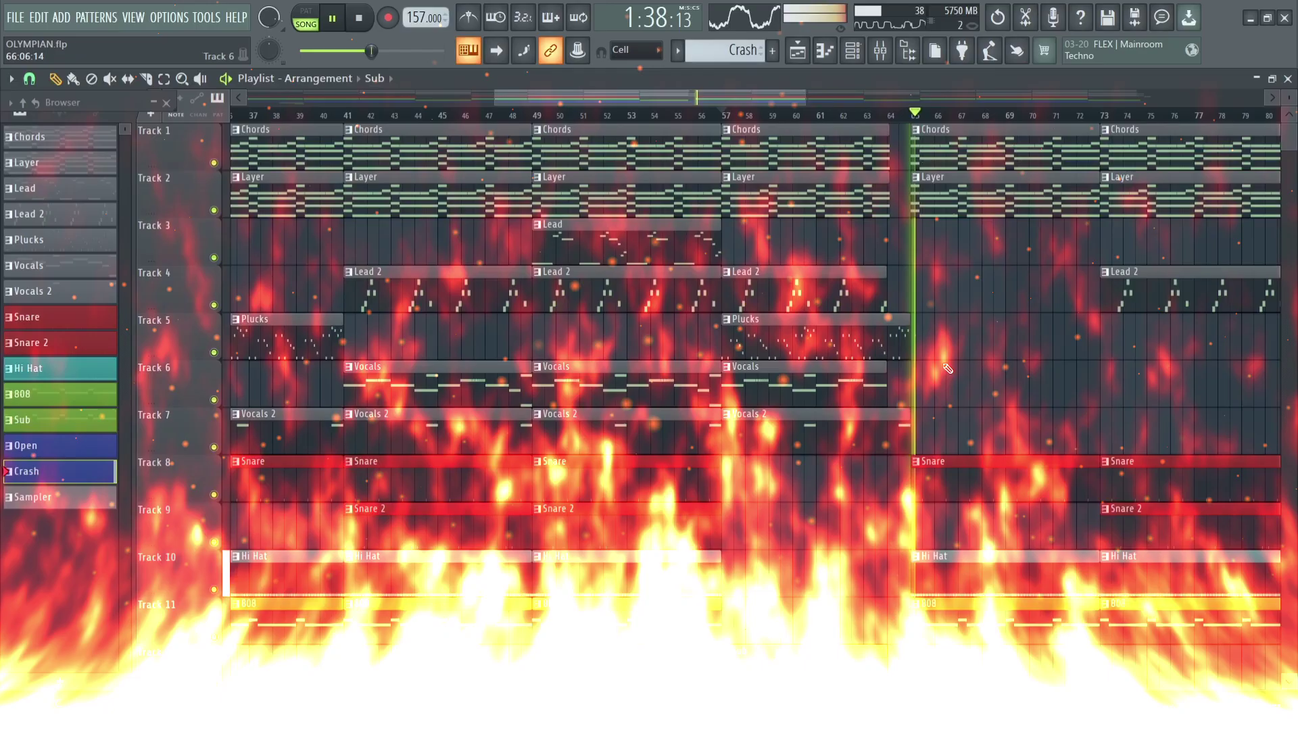
pyautogui.press('space')
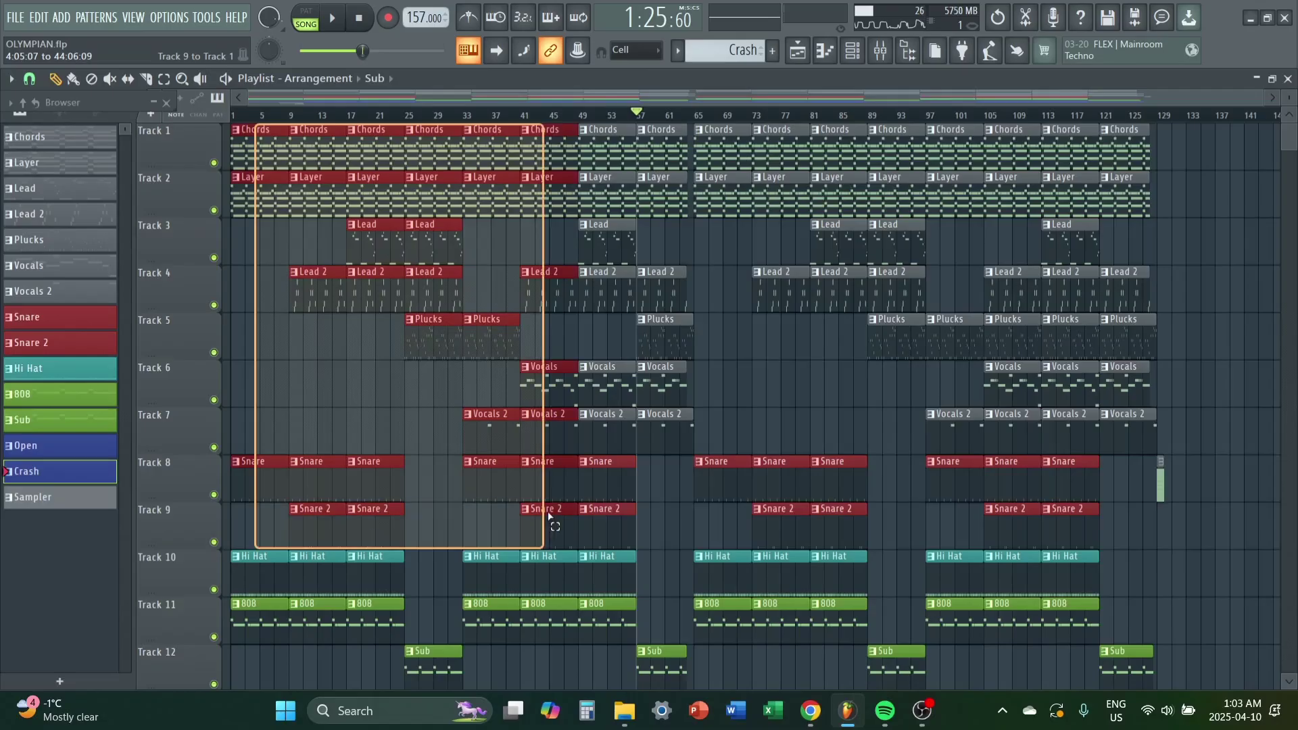
# Step: Try cloning all playlist clips of the arrangement's first half, up to about bar 65, and undo the clone
pyautogui.moveTo(545, 545)
pyautogui.mouseDown()
pyautogui.moveTo(695, 579)
pyautogui.moveTo(661, 616)
pyautogui.moveTo(656, 551)
pyautogui.moveTo(1131, 544)
pyautogui.mouseUp()
pyautogui.hotkey('ctrl', 'z')
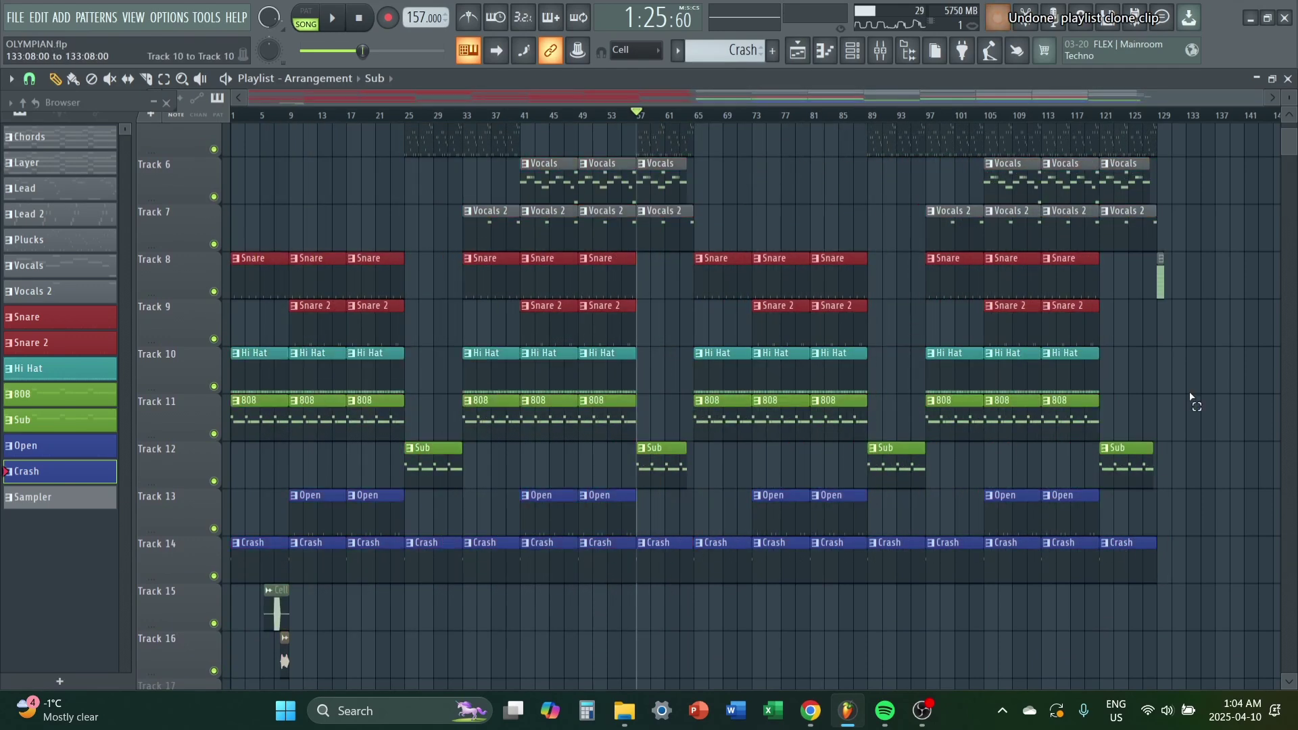
pyautogui.scroll(5, 756, 342)
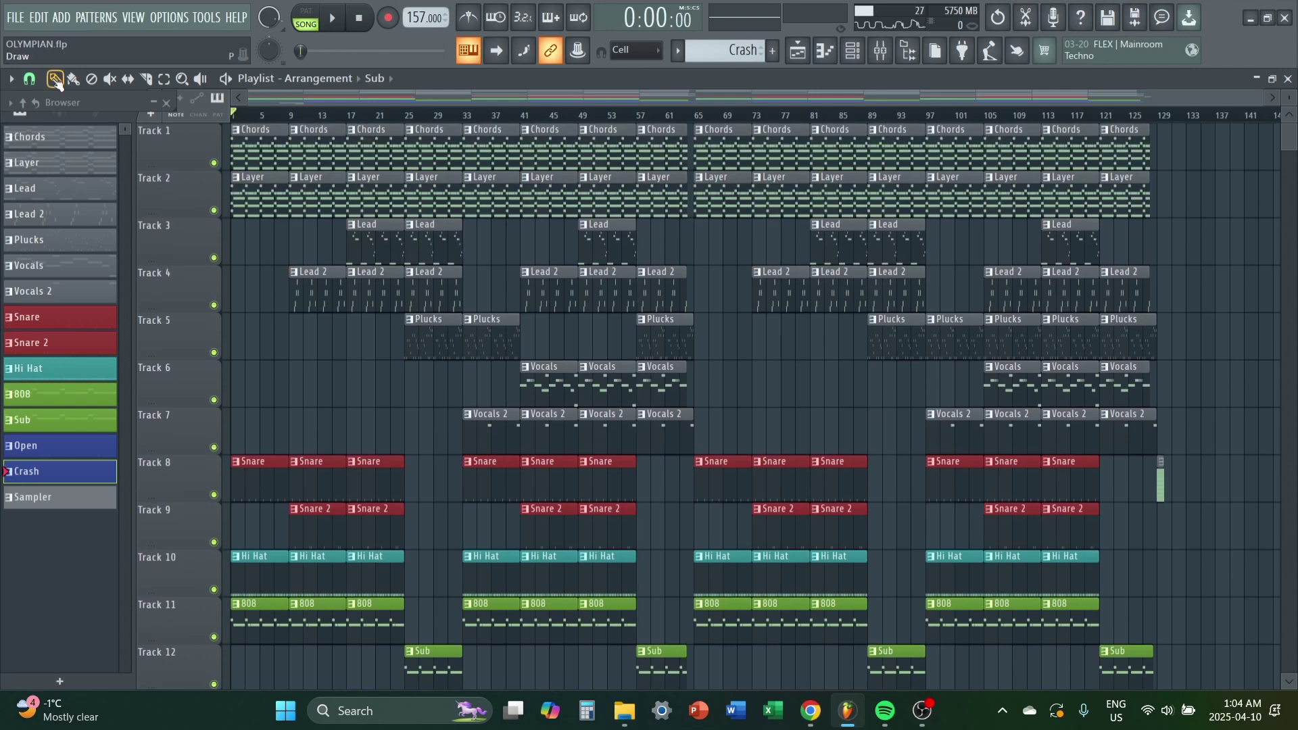
# Step: Switch to Spotify and browse the MUSIC album's track list upward from OLYMPIAN, highlighting the BACKD00R track
pyautogui.click(874, 722)
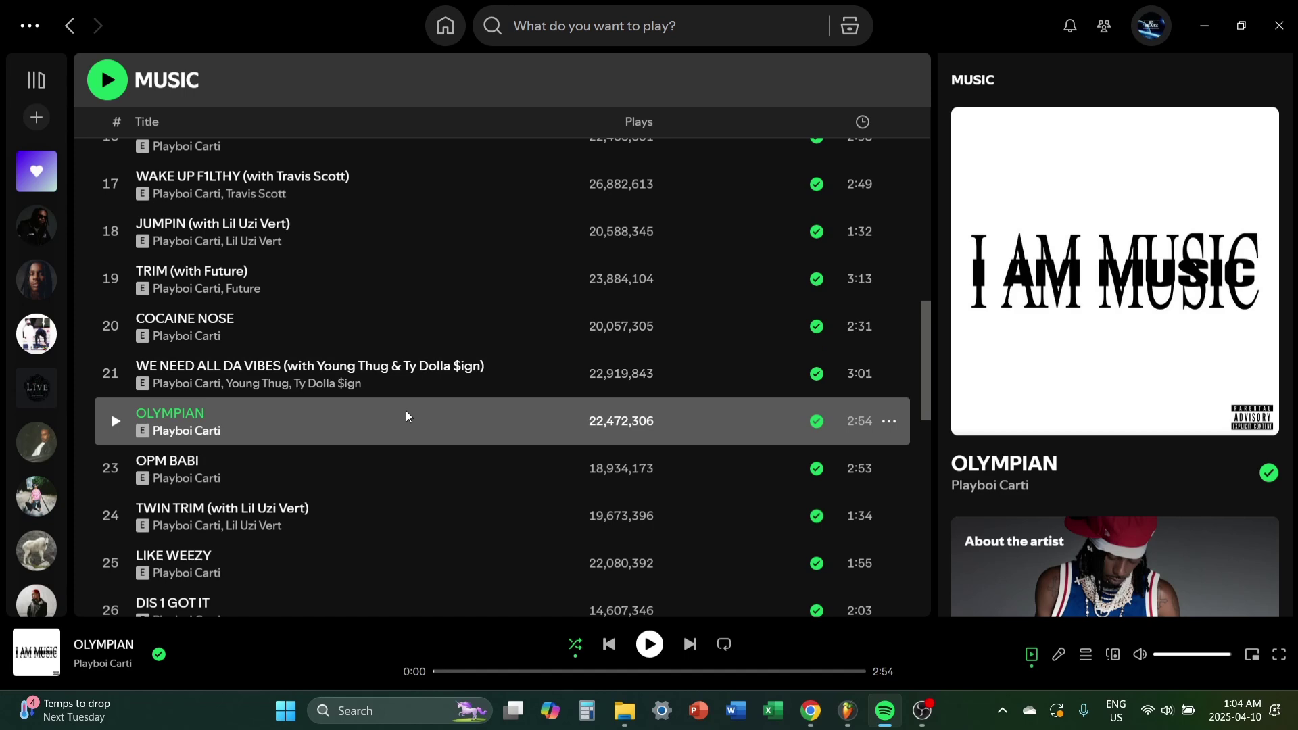
pyautogui.scroll(10, 408, 416)
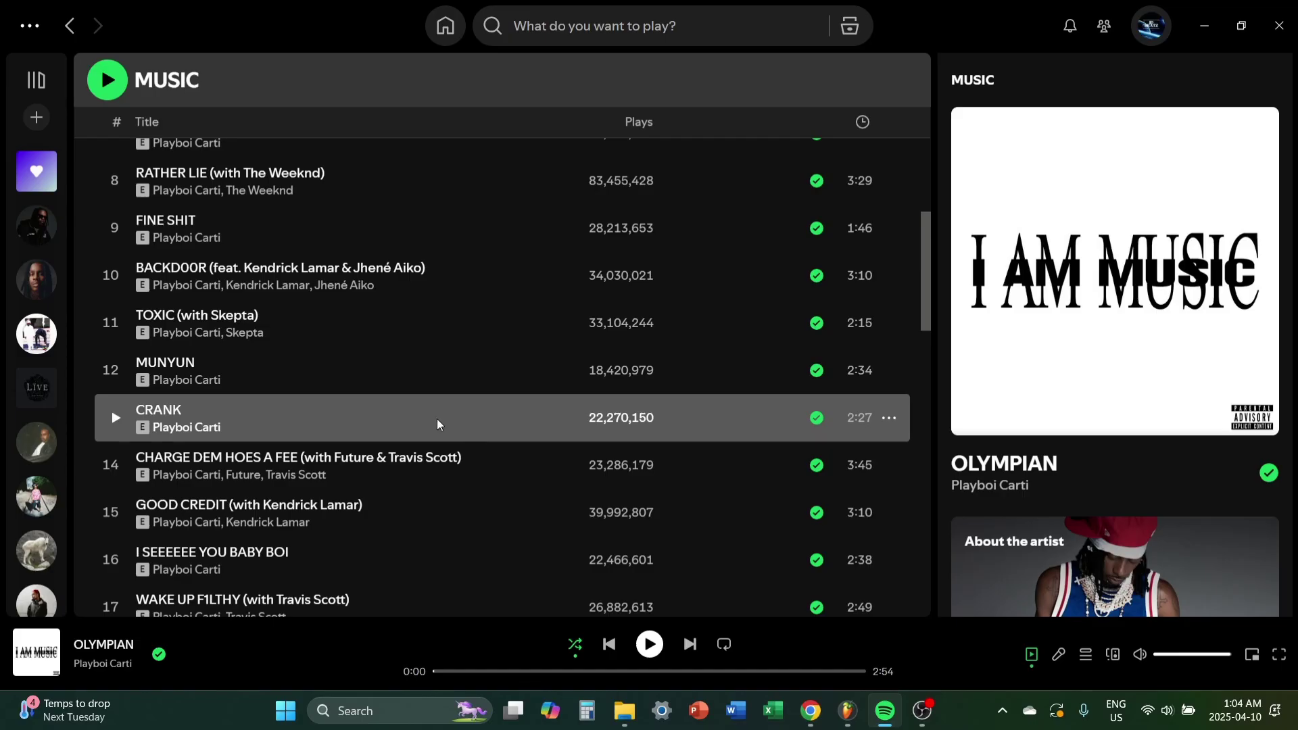
pyautogui.click(486, 281)
pyautogui.scroll(3, 514, 352)
pyautogui.scroll(4, 556, 319)
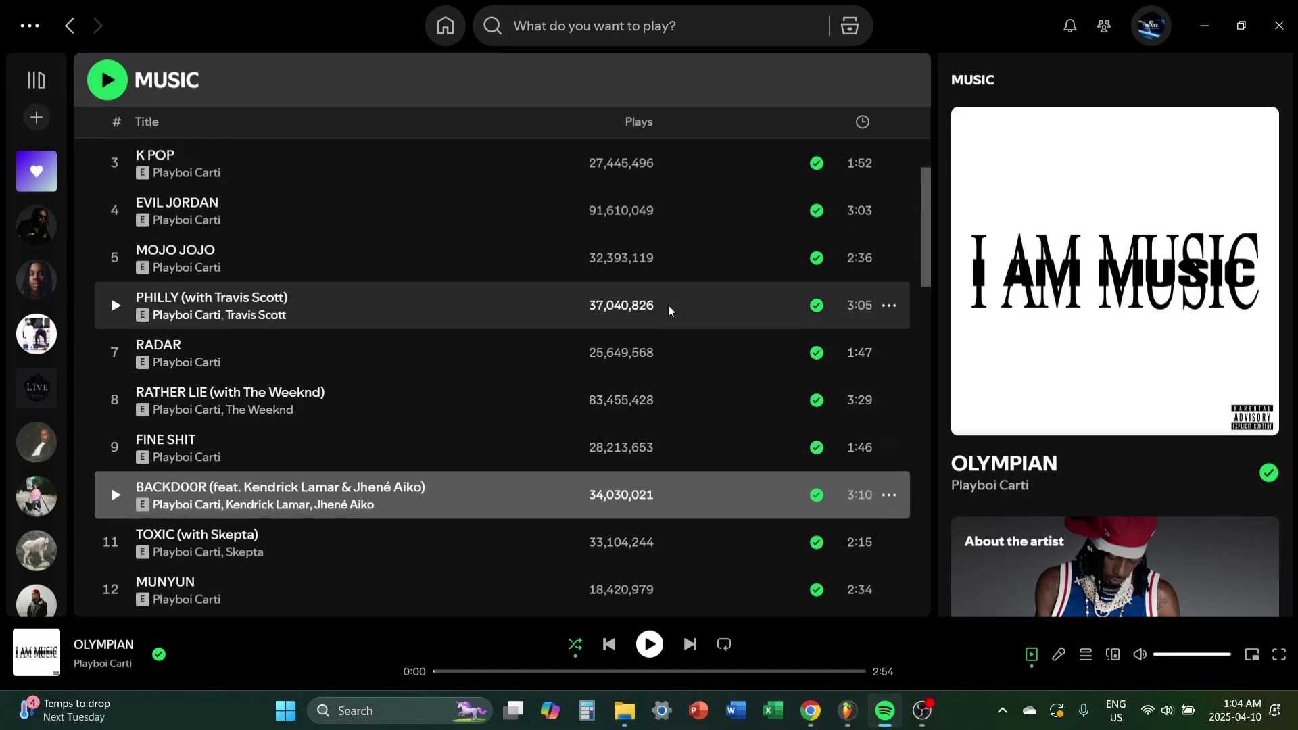